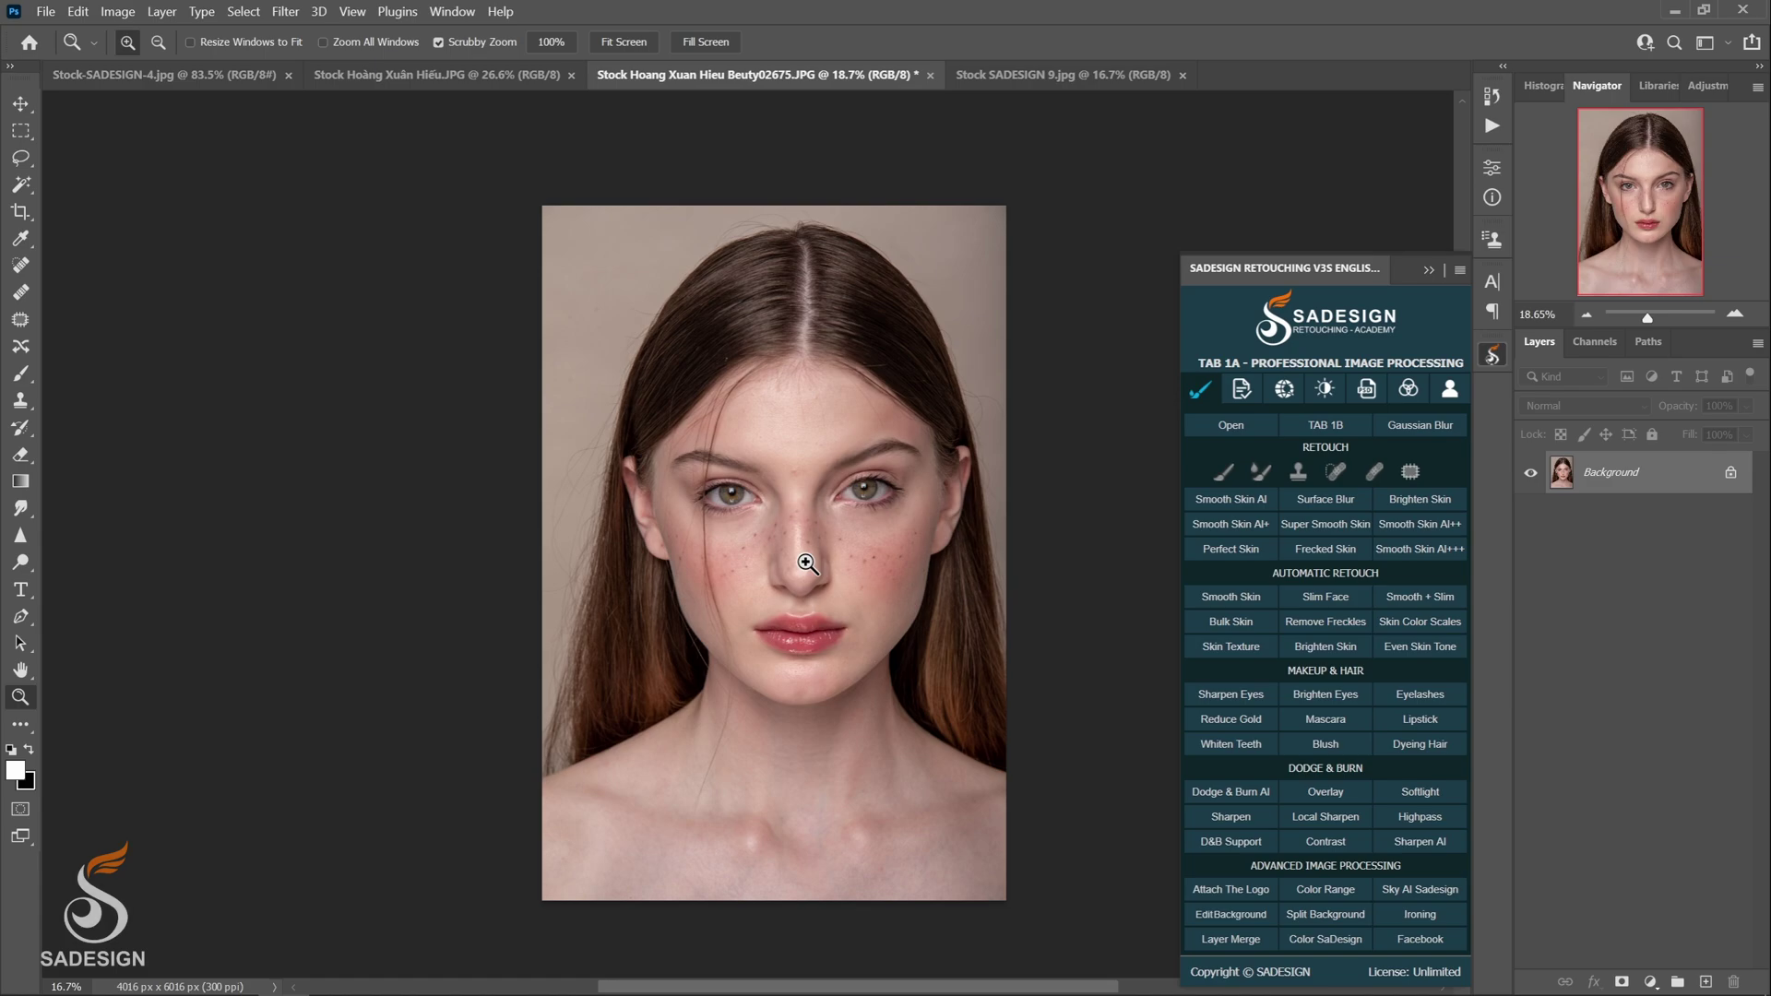
Zoom in on the face and set the mask brush to size 132 with 20% flow.
drag(807, 562, 804, 555)
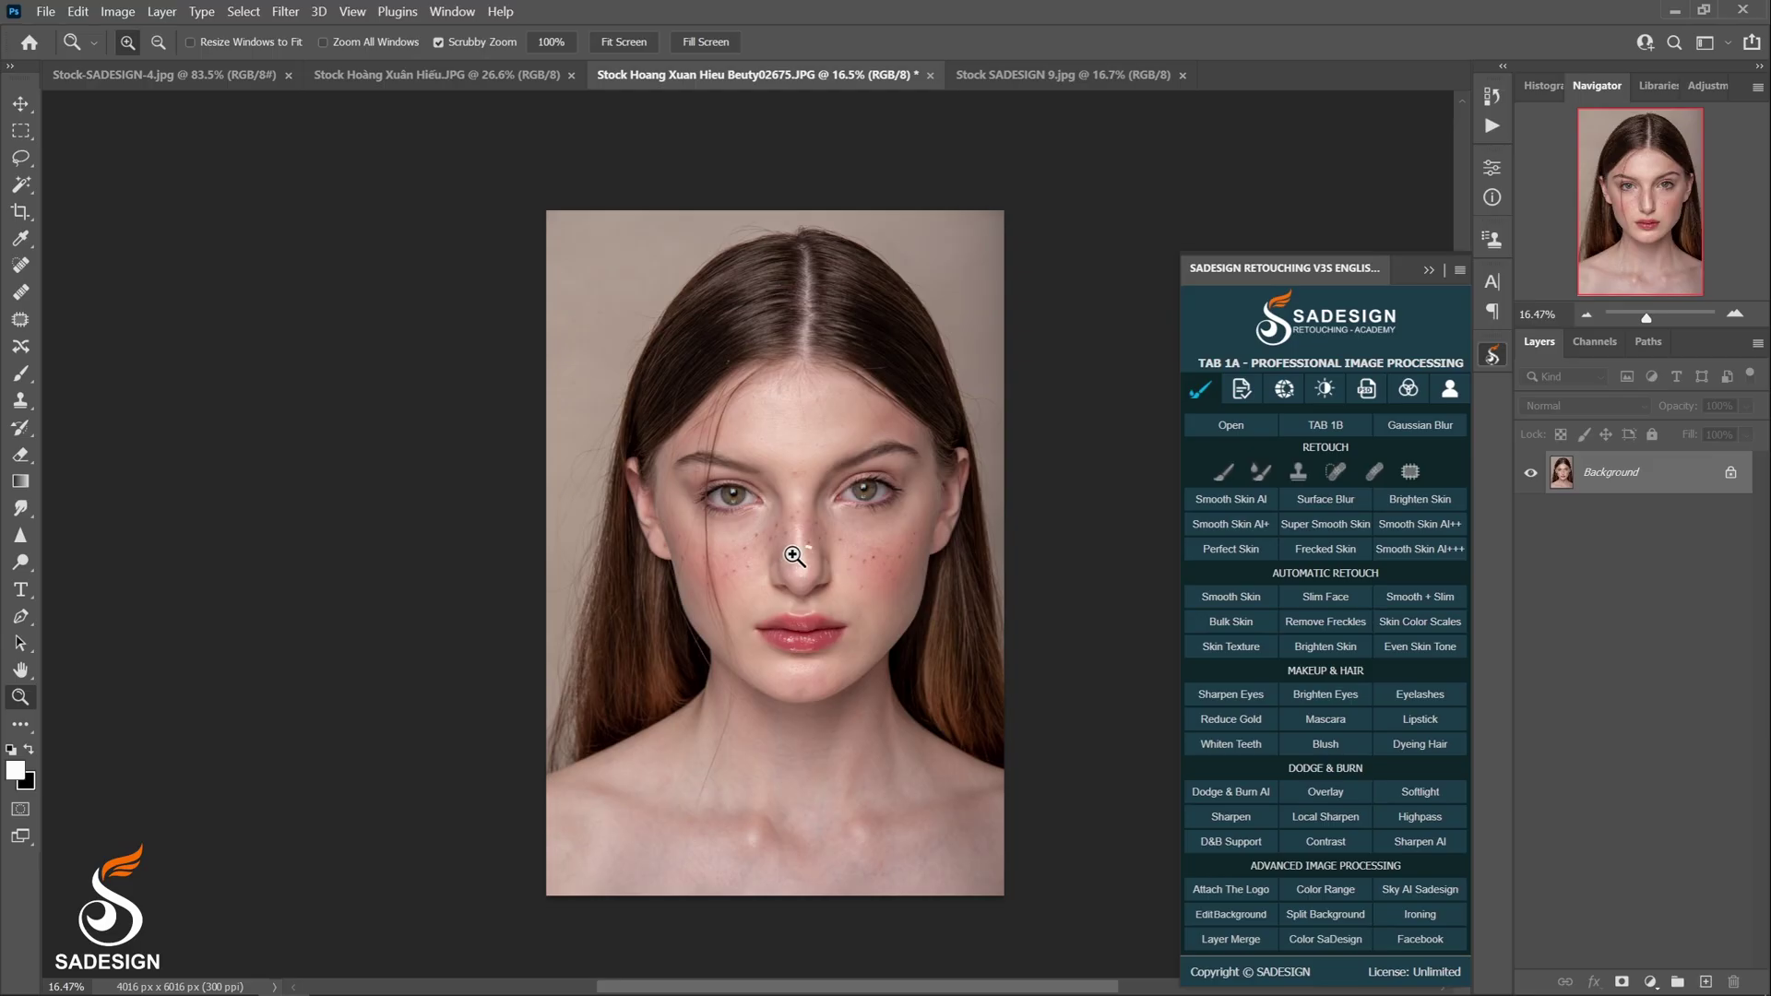
mouse_move(794, 554)
mouse_down()
mouse_move(836, 584)
mouse_move(824, 562)
mouse_up()
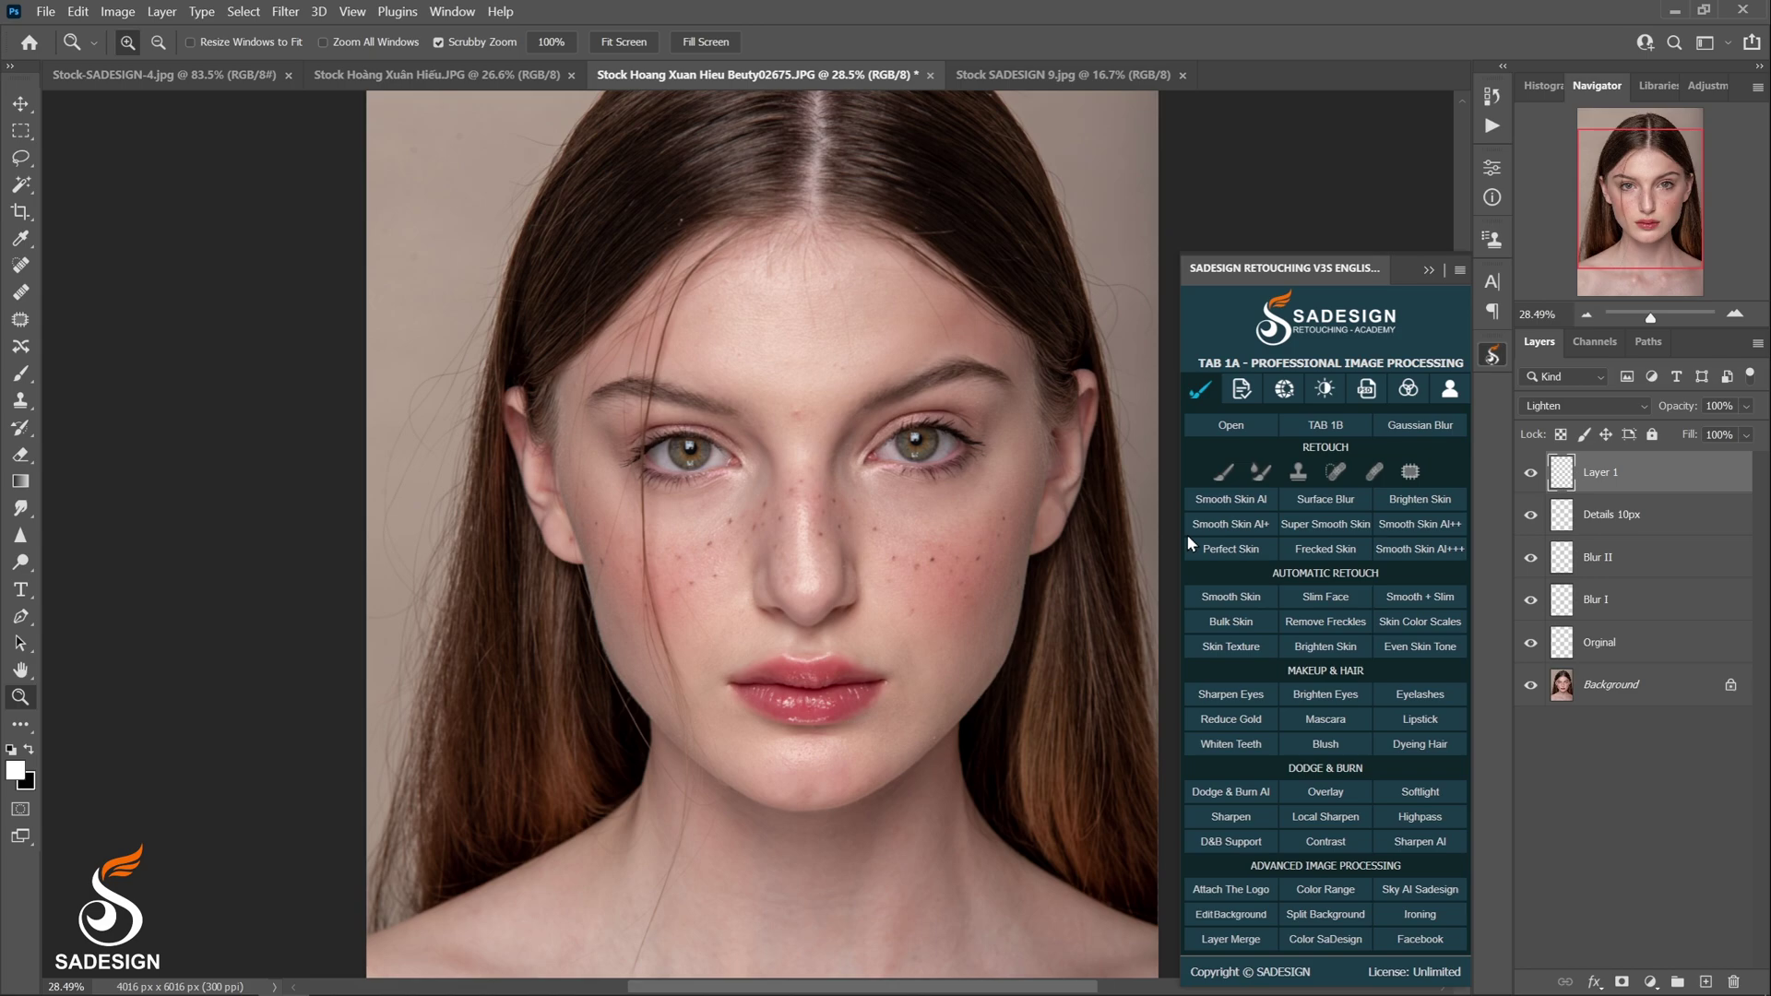
key(b)
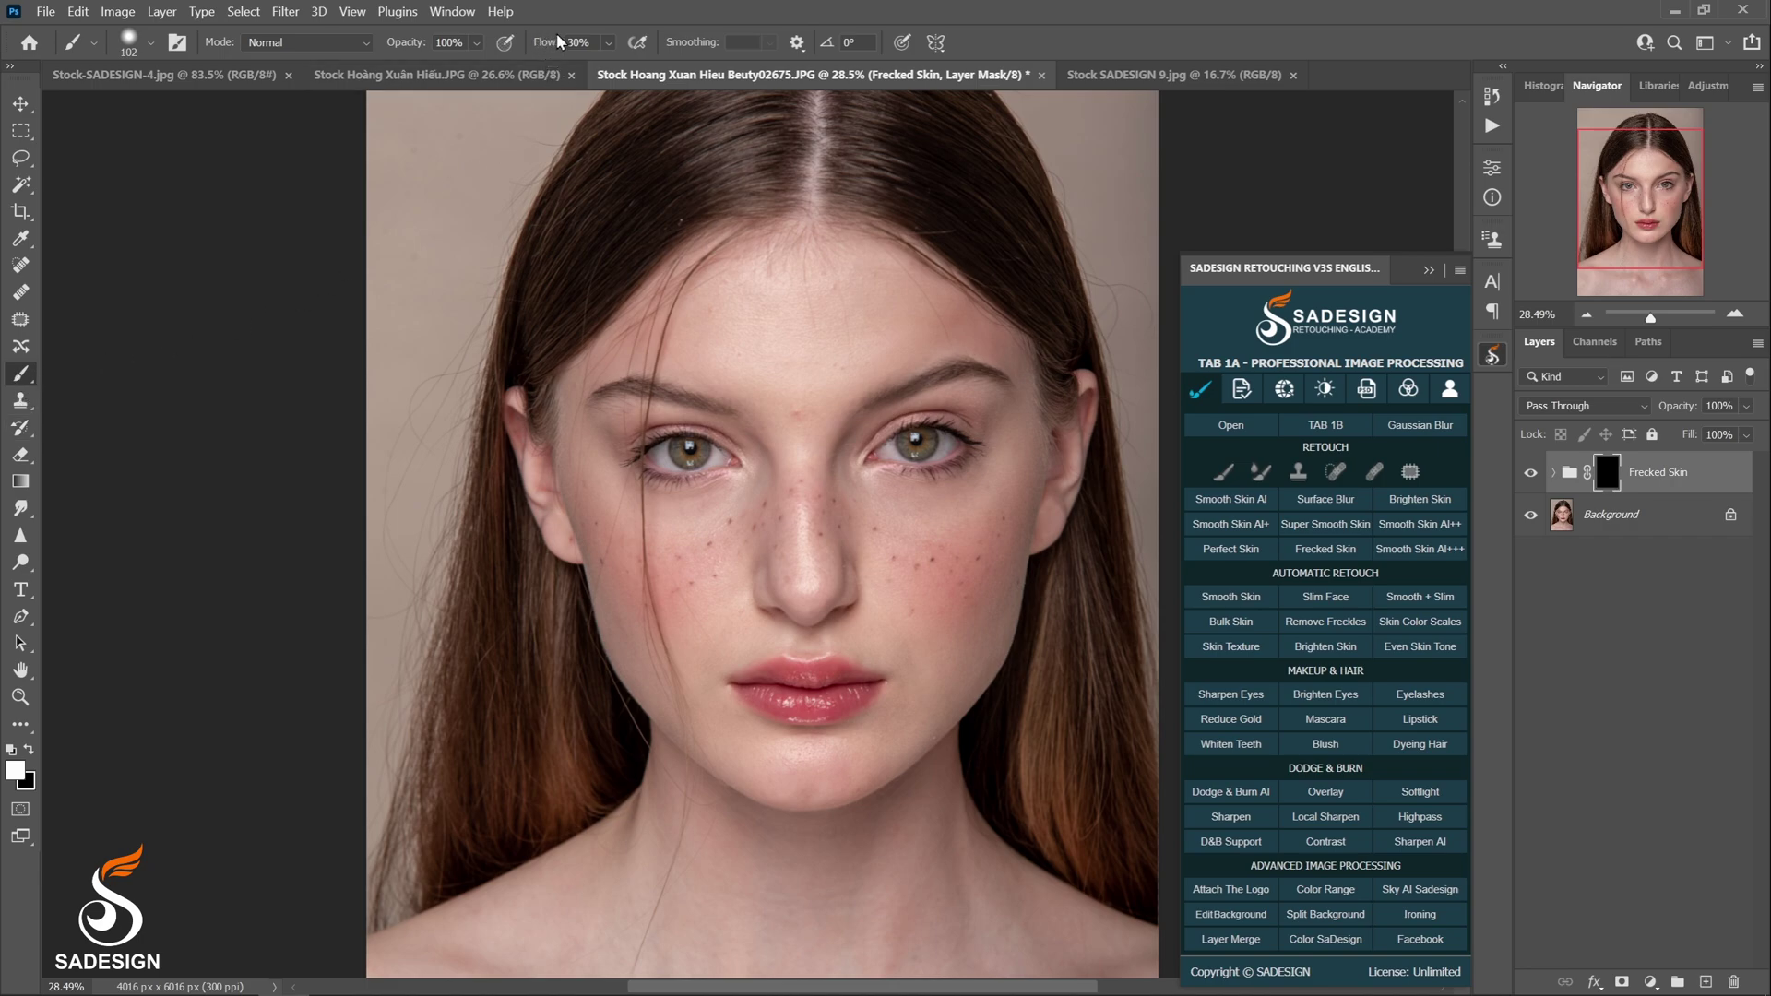
mouse_move(557, 43)
mouse_down()
mouse_move(538, 51)
mouse_move(556, 60)
mouse_up()
drag(922, 578, 950, 611)
drag(543, 54, 547, 54)
Paint the freckle softening onto the left cheek, then reduce the brush to 83.
scroll(764, 562, up, 5)
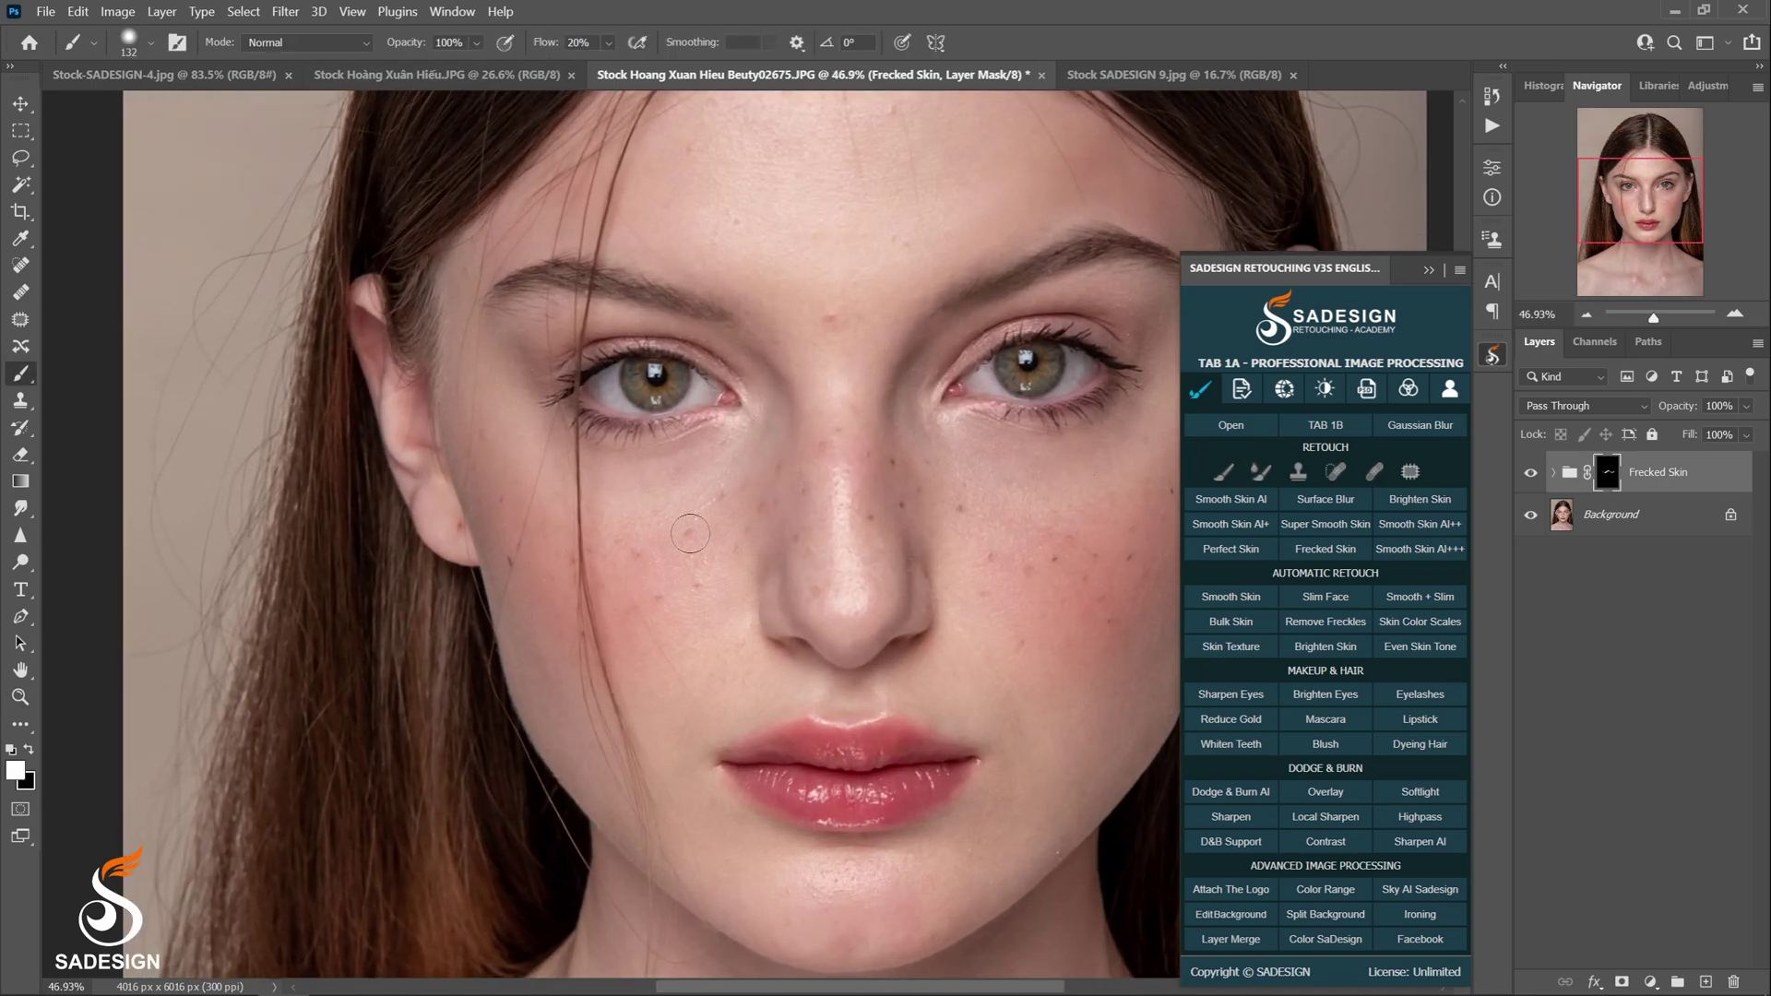
drag(1060, 569, 976, 532)
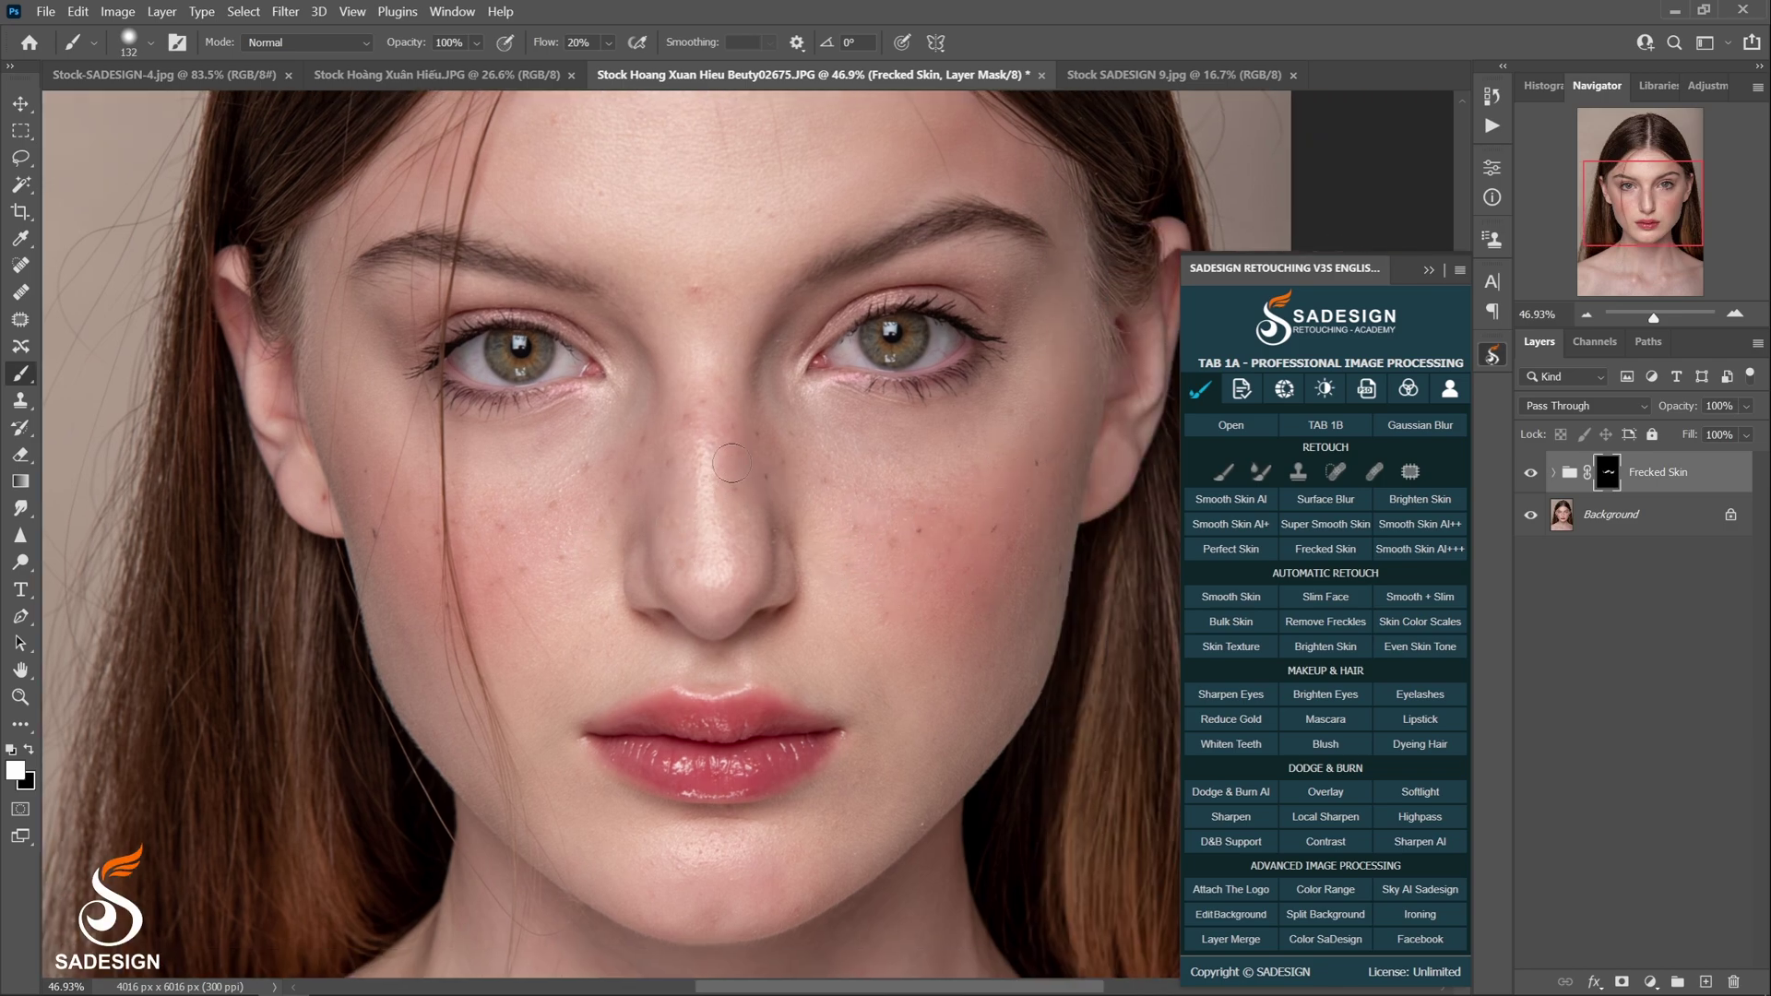
scroll(730, 455, up, 3)
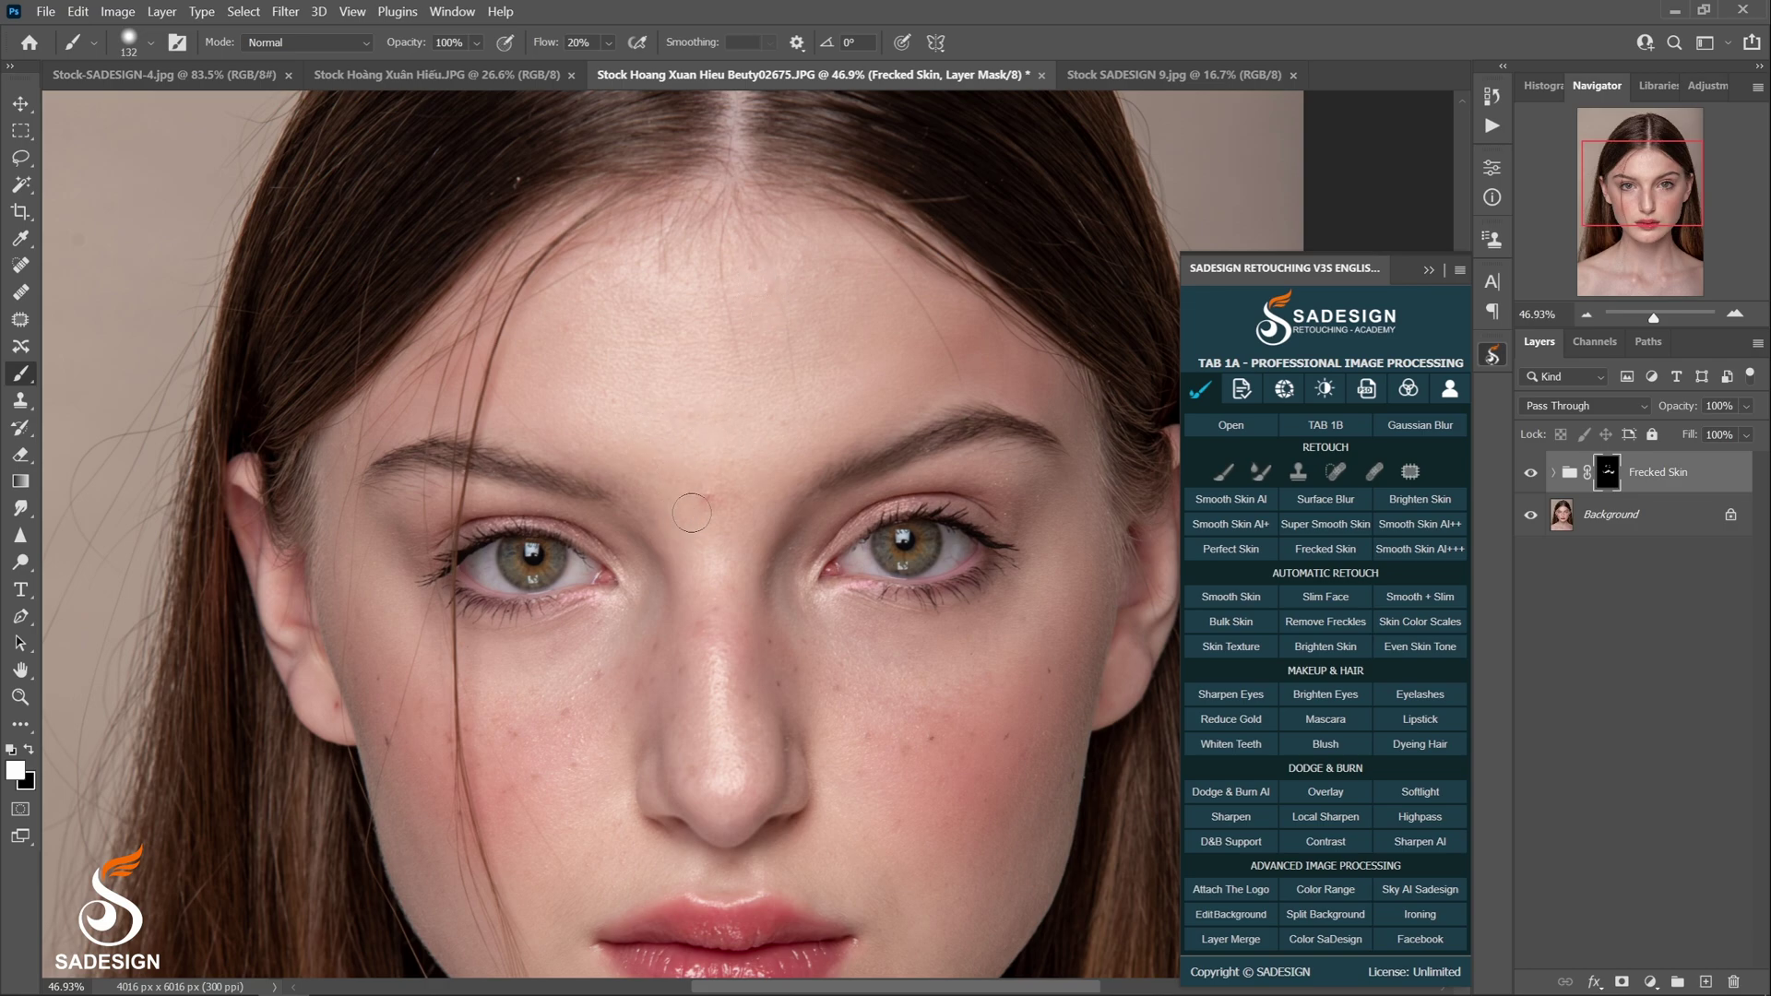
scroll(764, 461, down, 3)
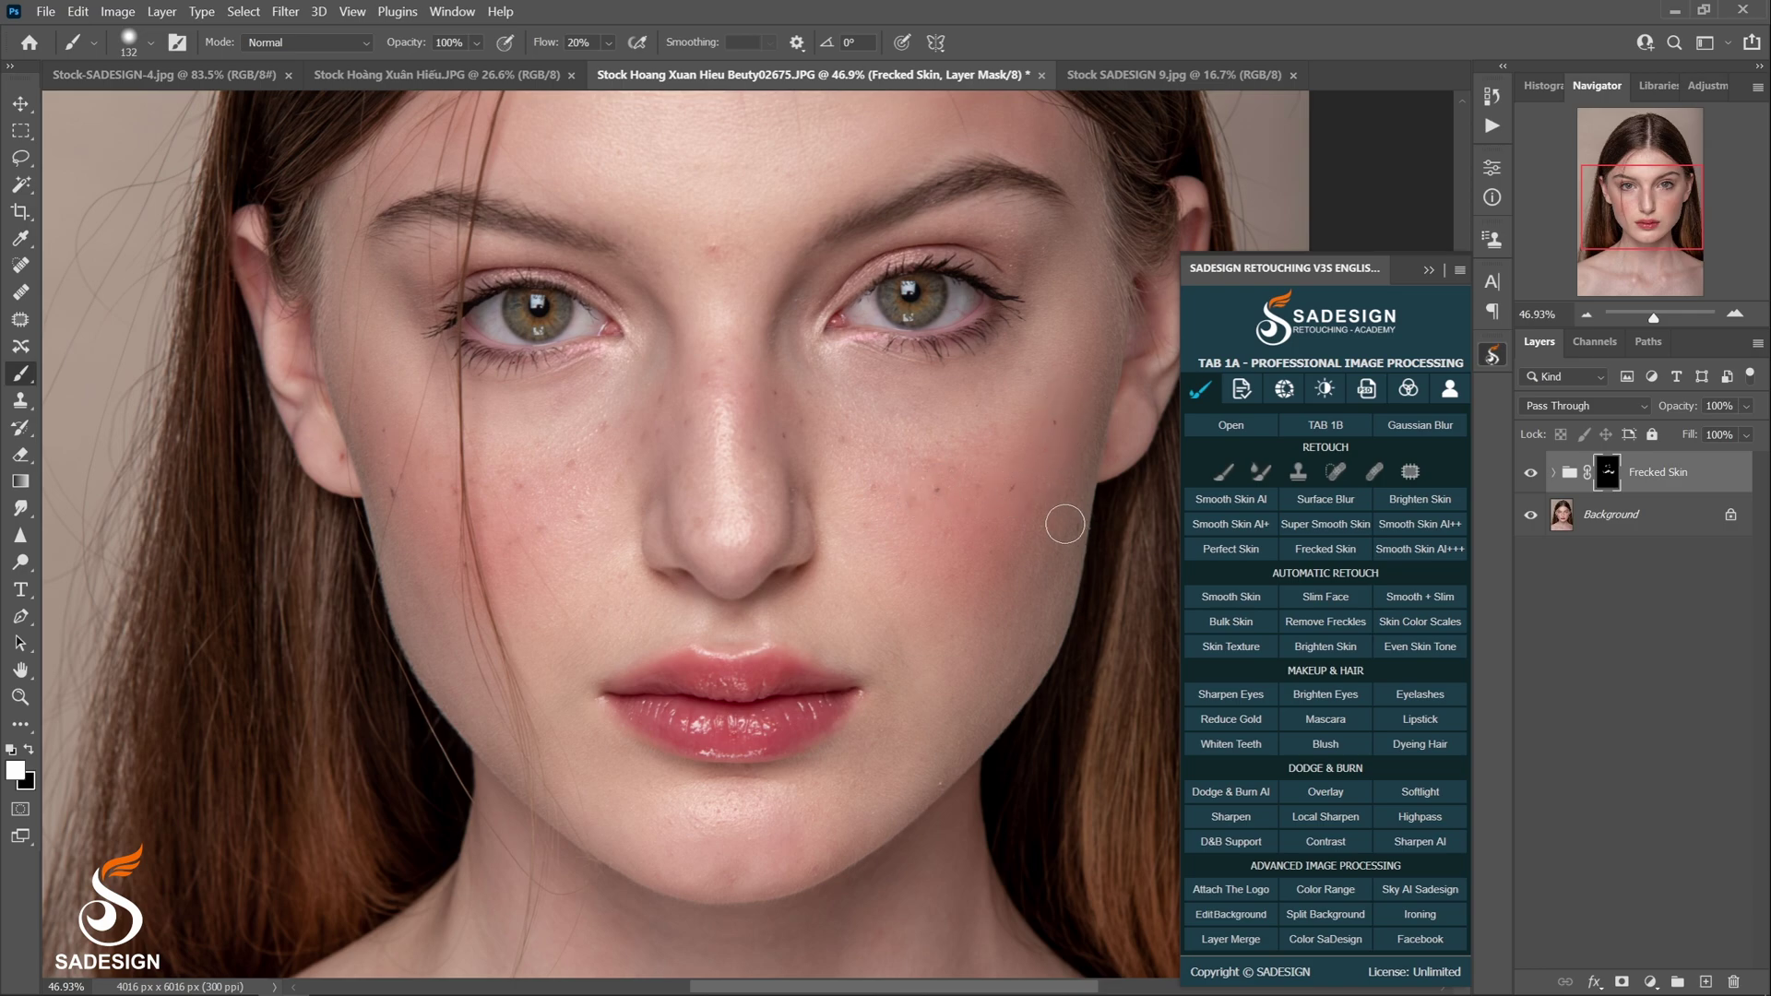
drag(876, 563, 927, 564)
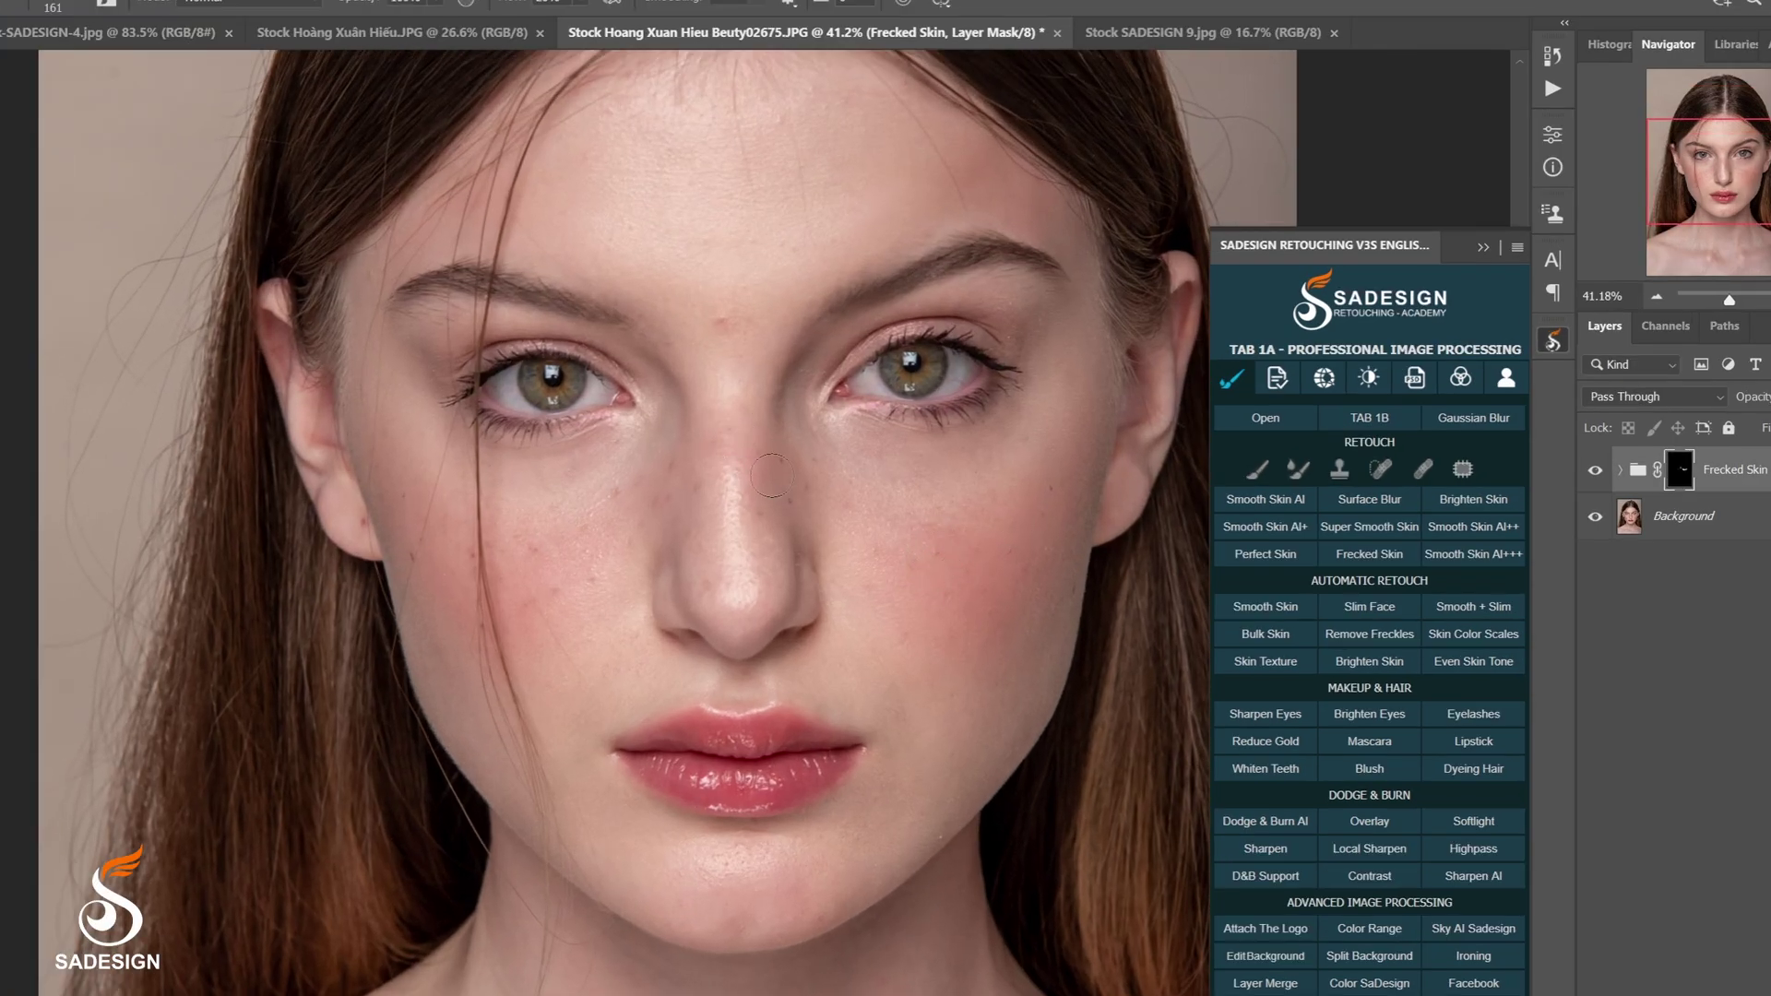
mouse_move(557, 549)
mouse_down()
mouse_move(604, 521)
mouse_move(518, 567)
mouse_up()
alt+right_click(519, 567)
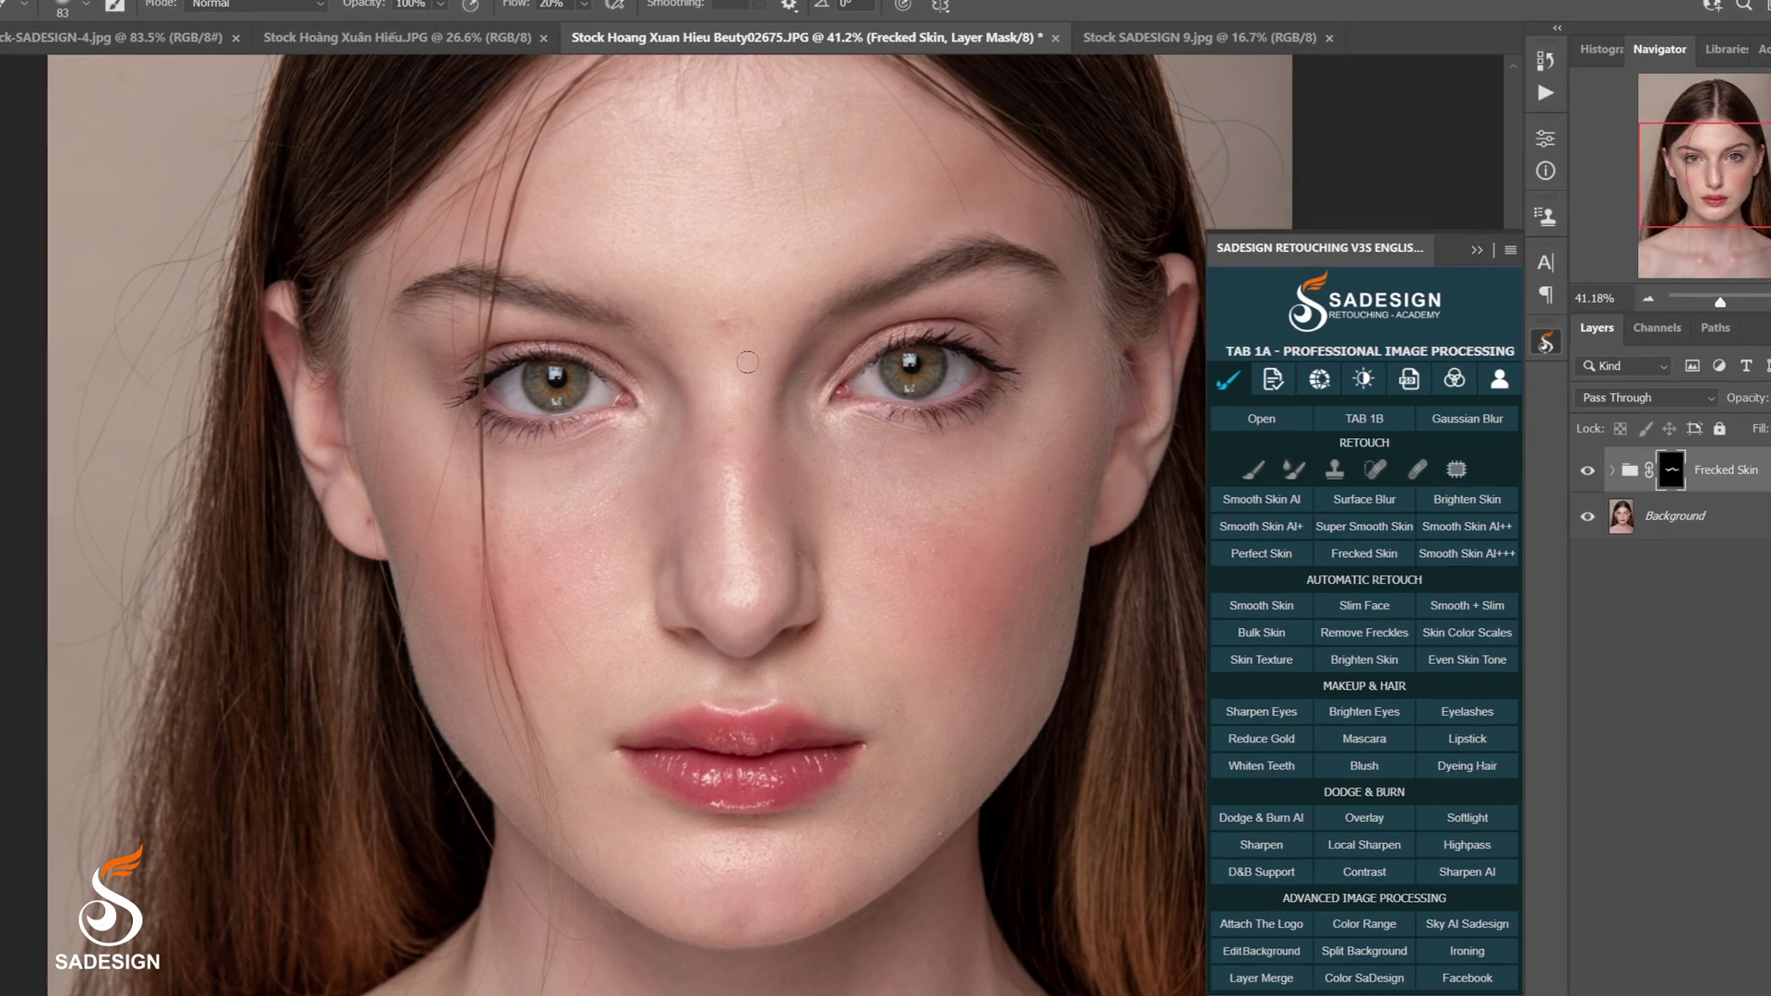
Merge all visible layers into a single Background layer with Ctrl+Shift+E.
drag(720, 454, 744, 556)
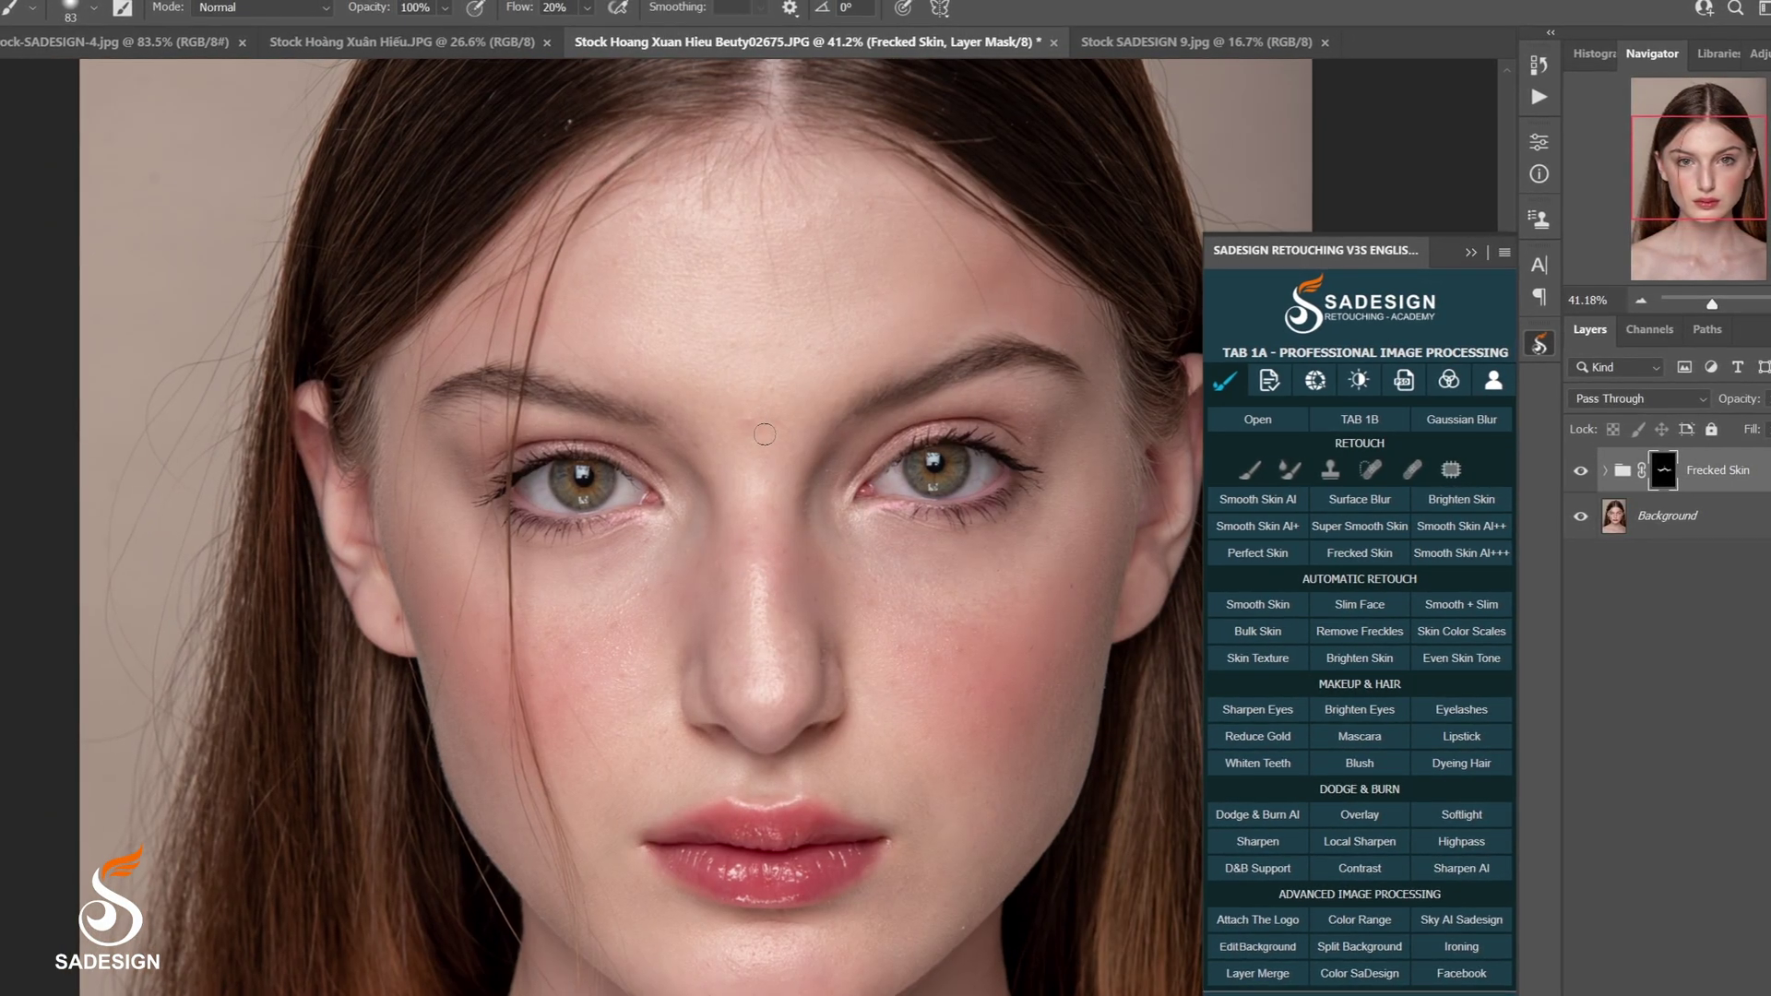
drag(767, 435, 735, 351)
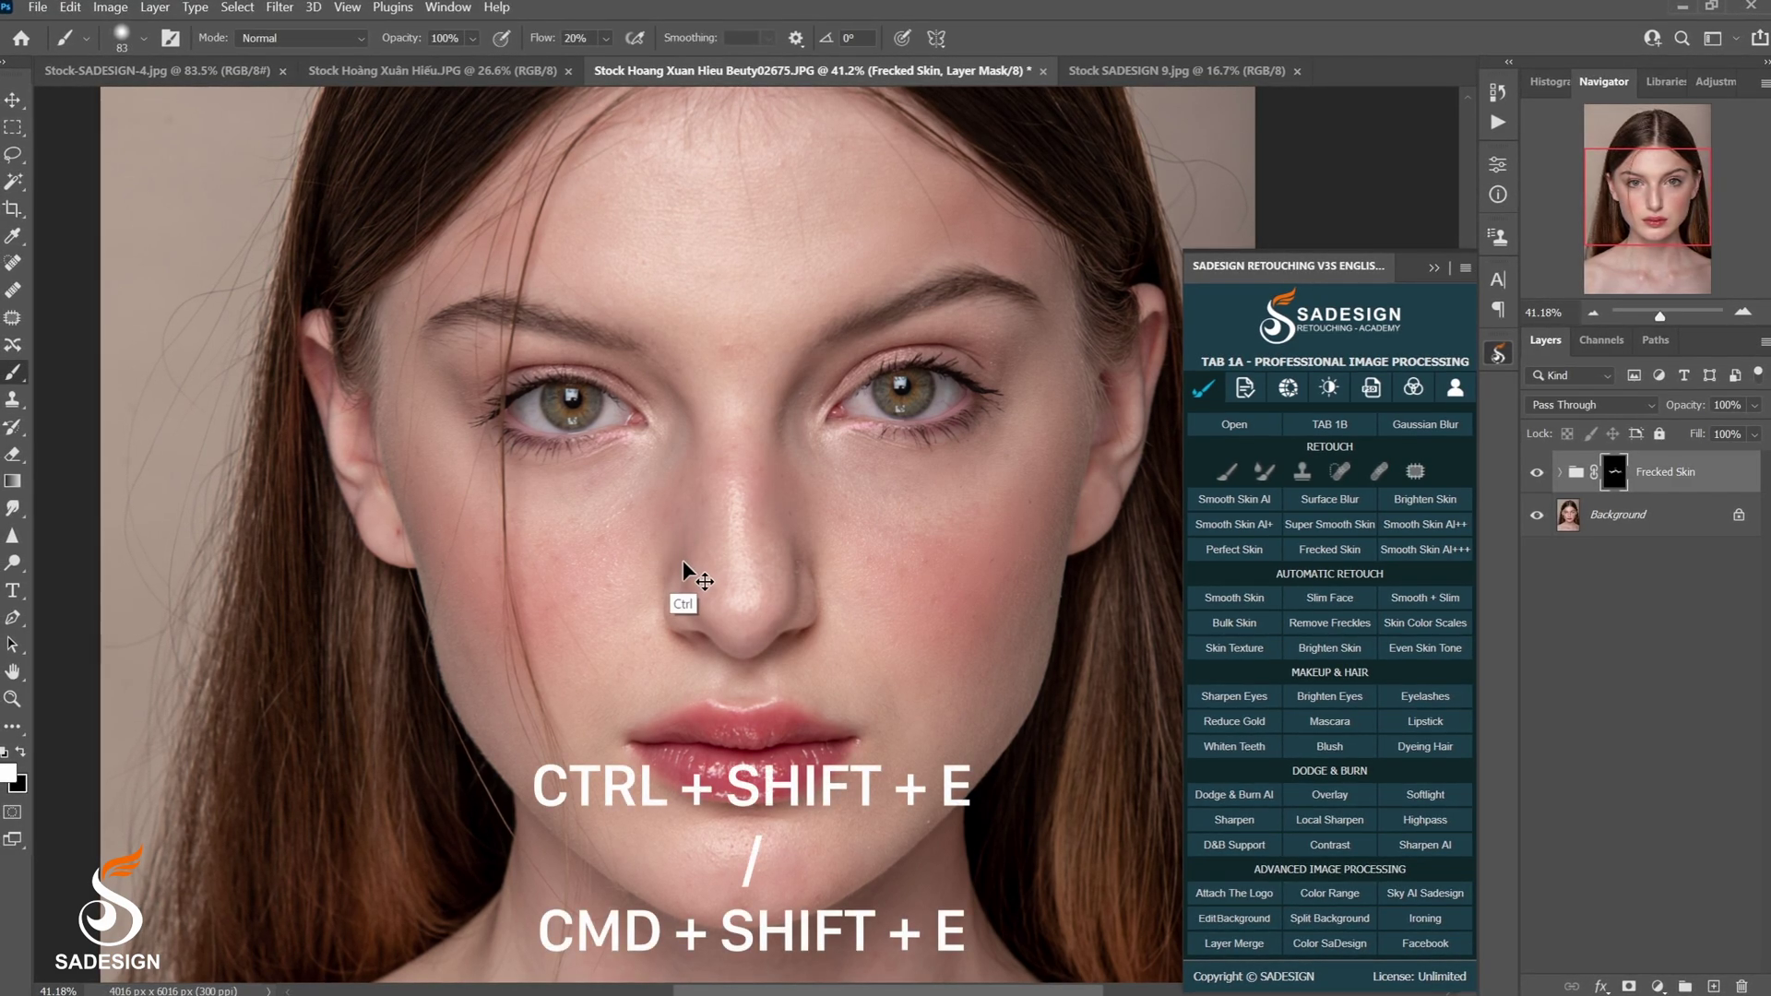
key(ctrl+shift+e)
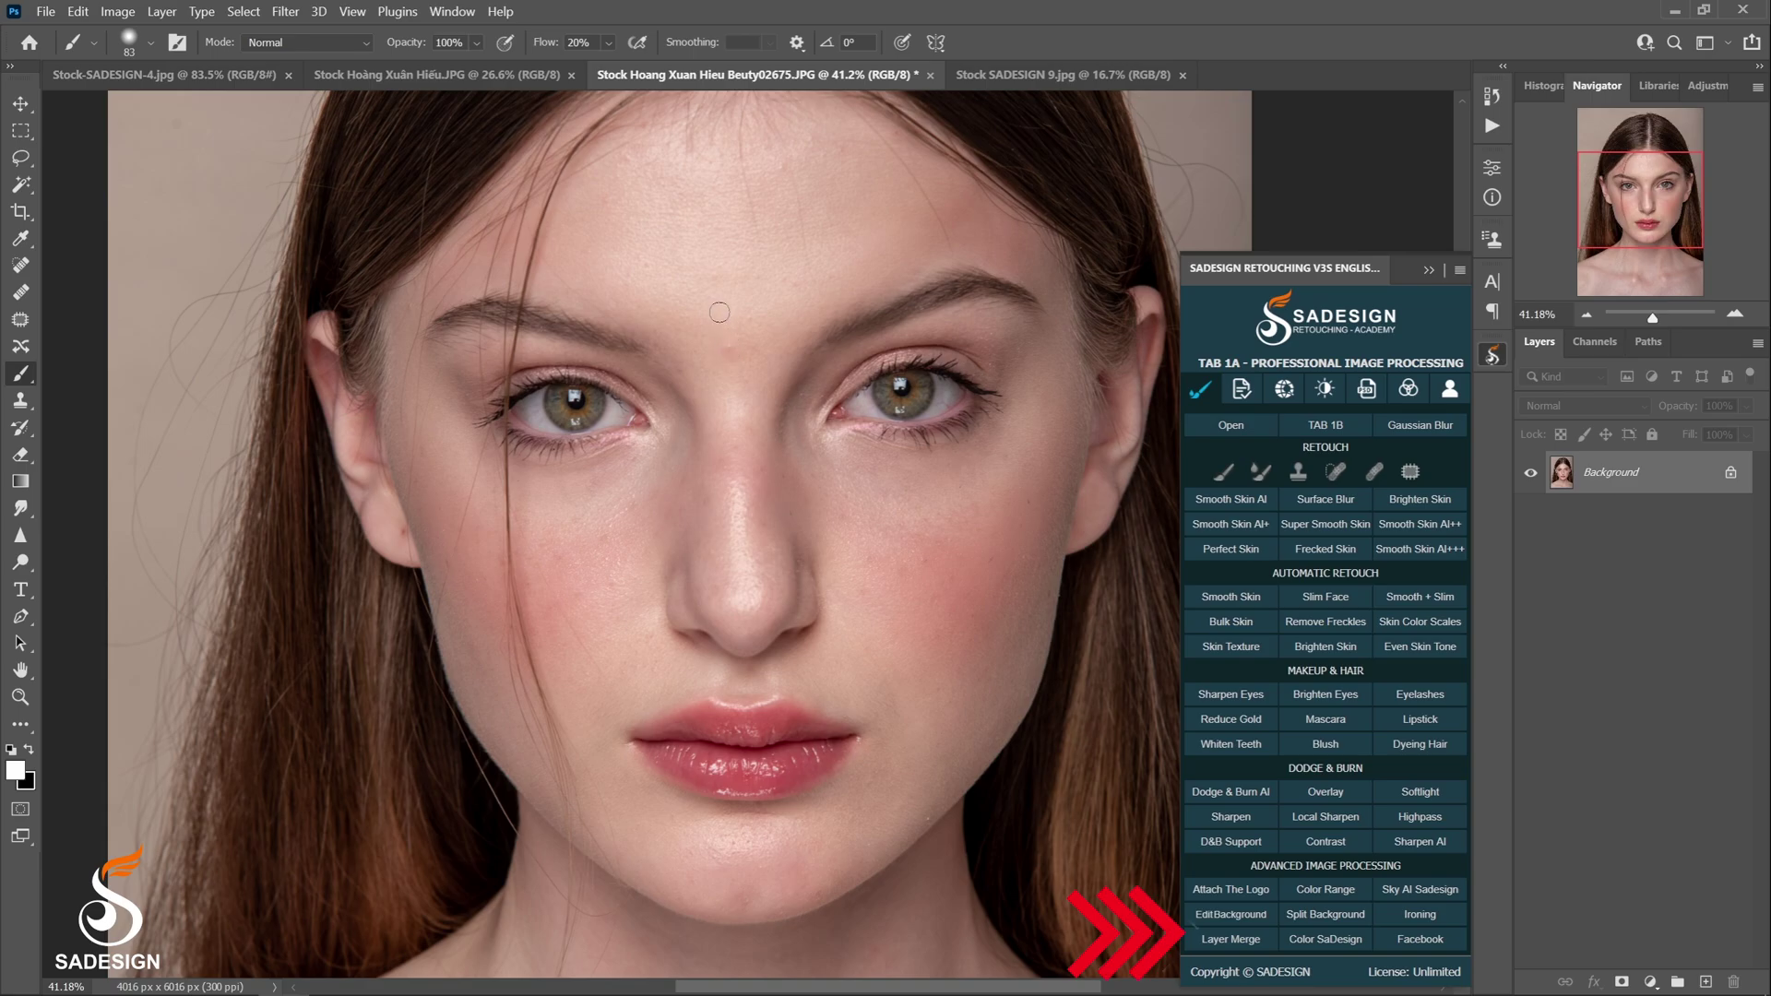
Zoom in on the brow and heal the red spot between the brows with an 81 px Spot Healing Brush.
key(z)
drag(732, 358, 804, 354)
key(space)
drag(744, 421, 662, 655)
key(j)
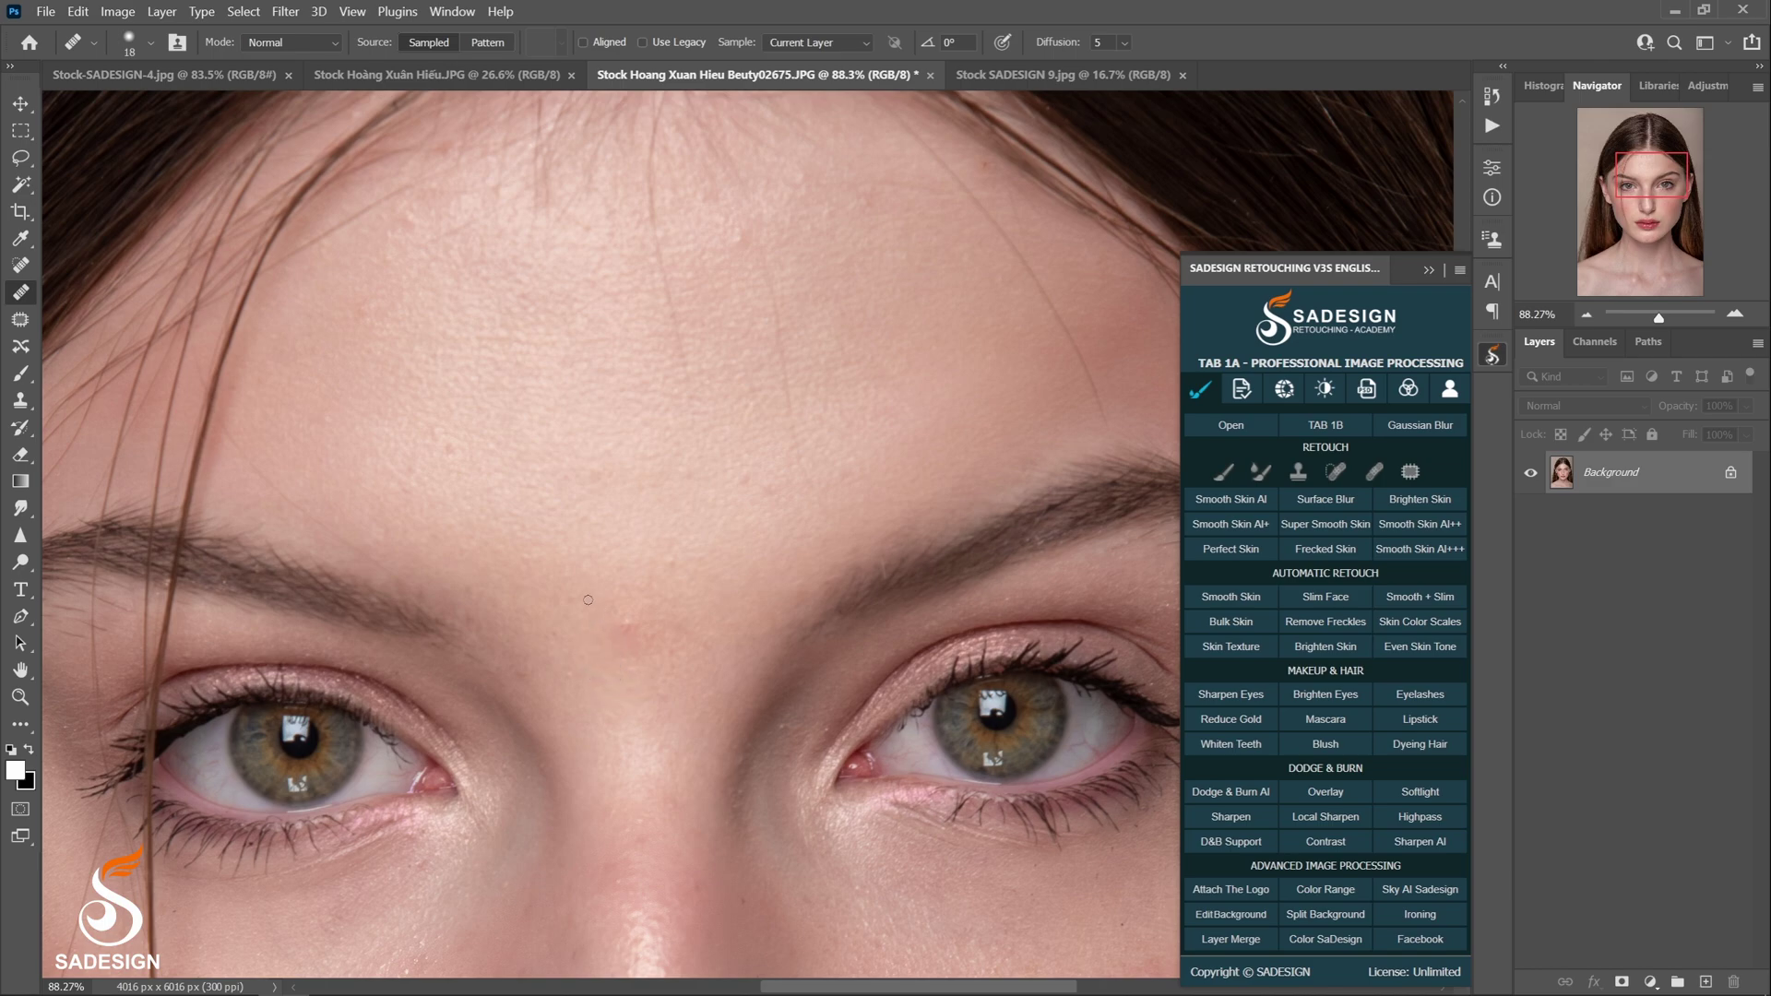
click(21, 266)
drag(619, 519, 633, 552)
click(624, 620)
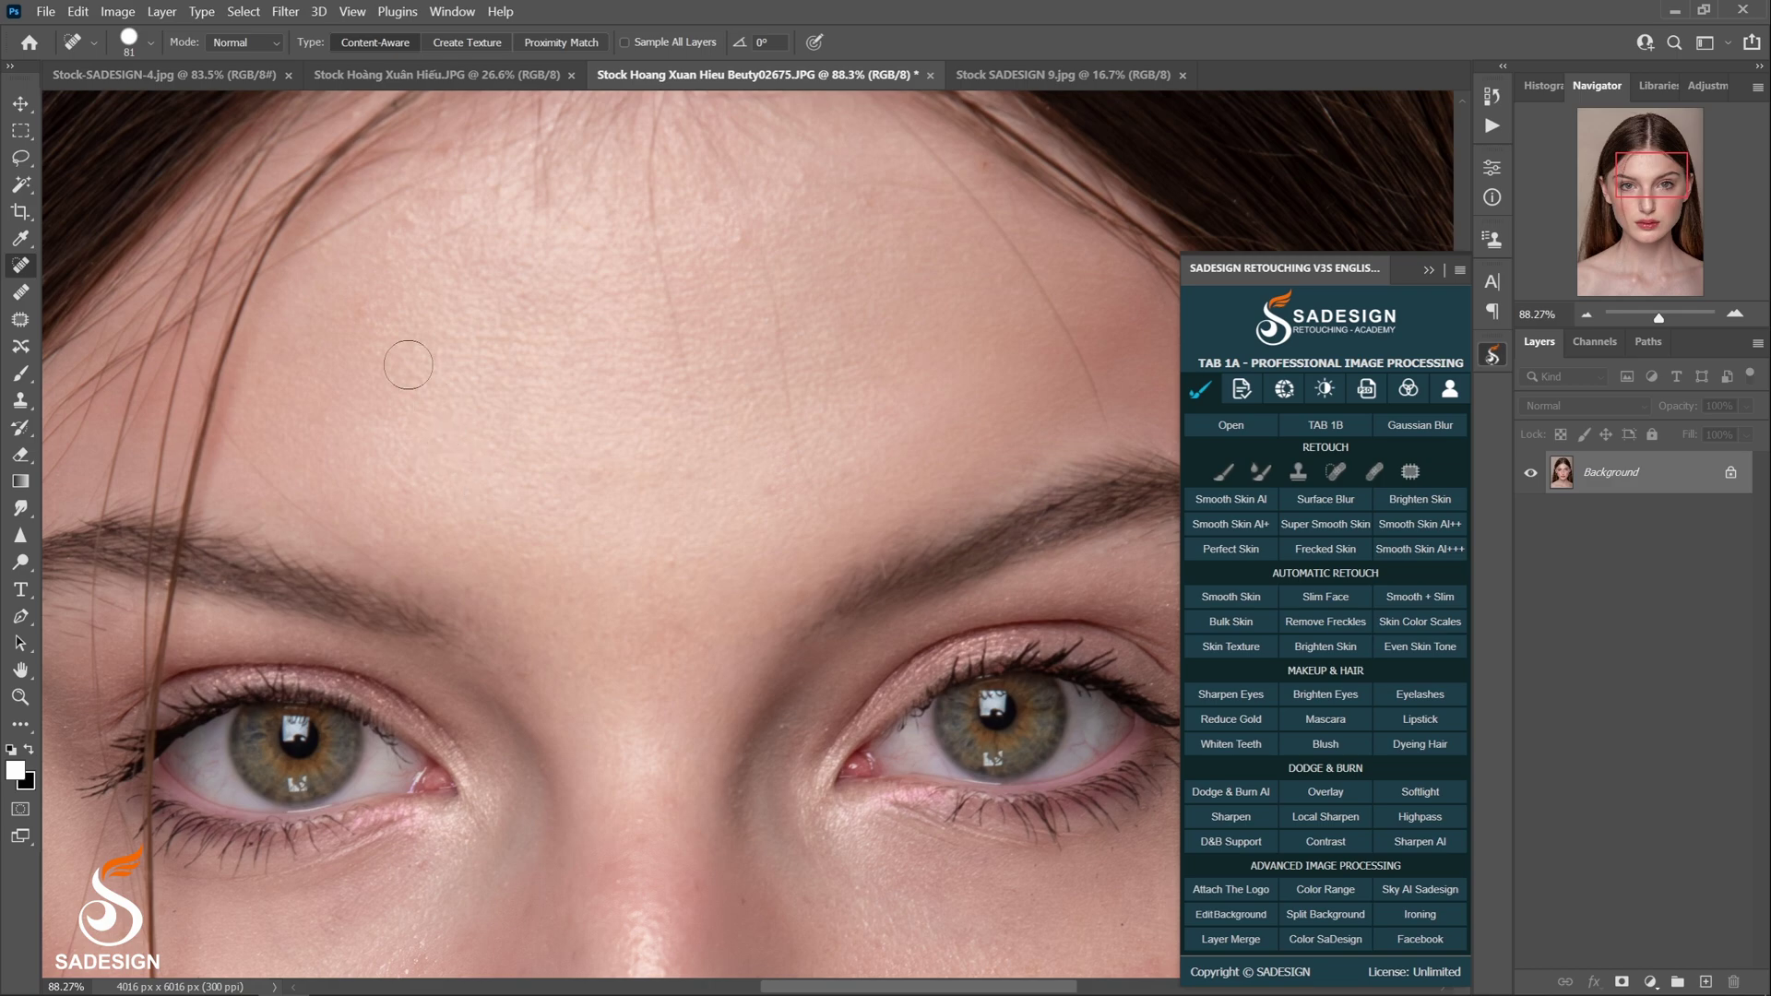
Heal the three spots on the nose.
scroll(398, 491, down, 5)
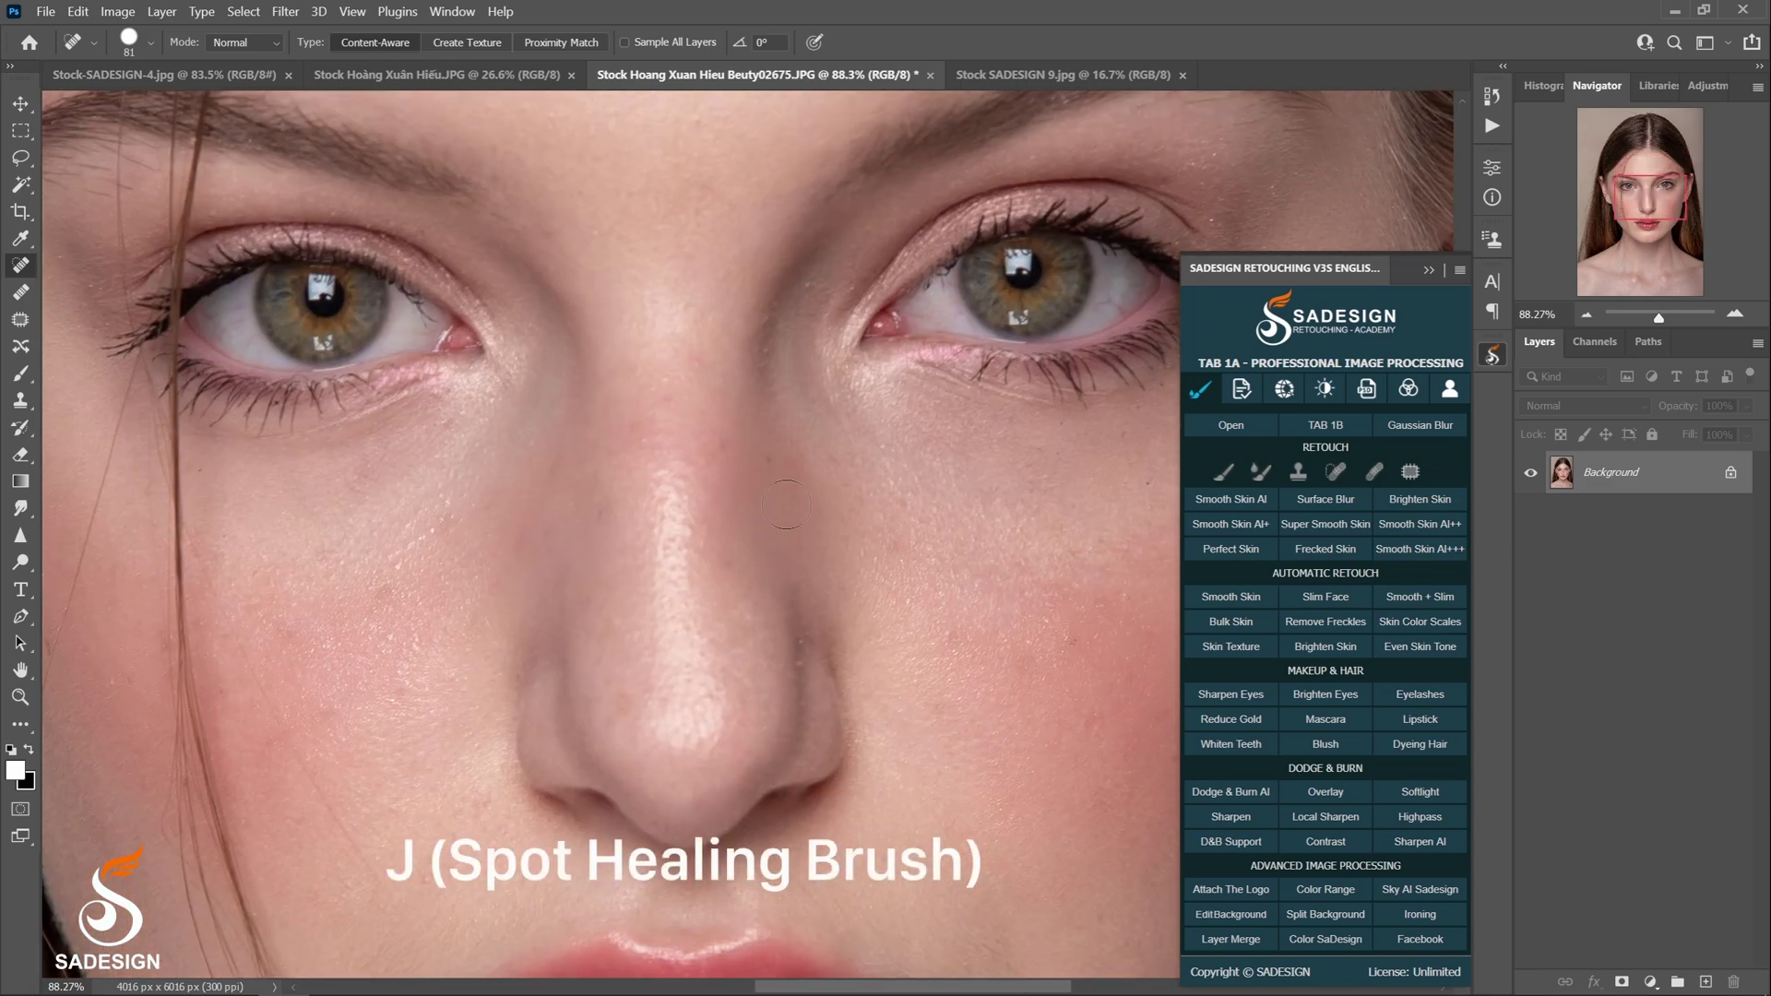
click(732, 549)
click(716, 449)
click(706, 532)
Shrink the healing brush to 52 and heal the spot on the cheek.
drag(760, 538, 745, 544)
drag(849, 628, 463, 512)
click(820, 502)
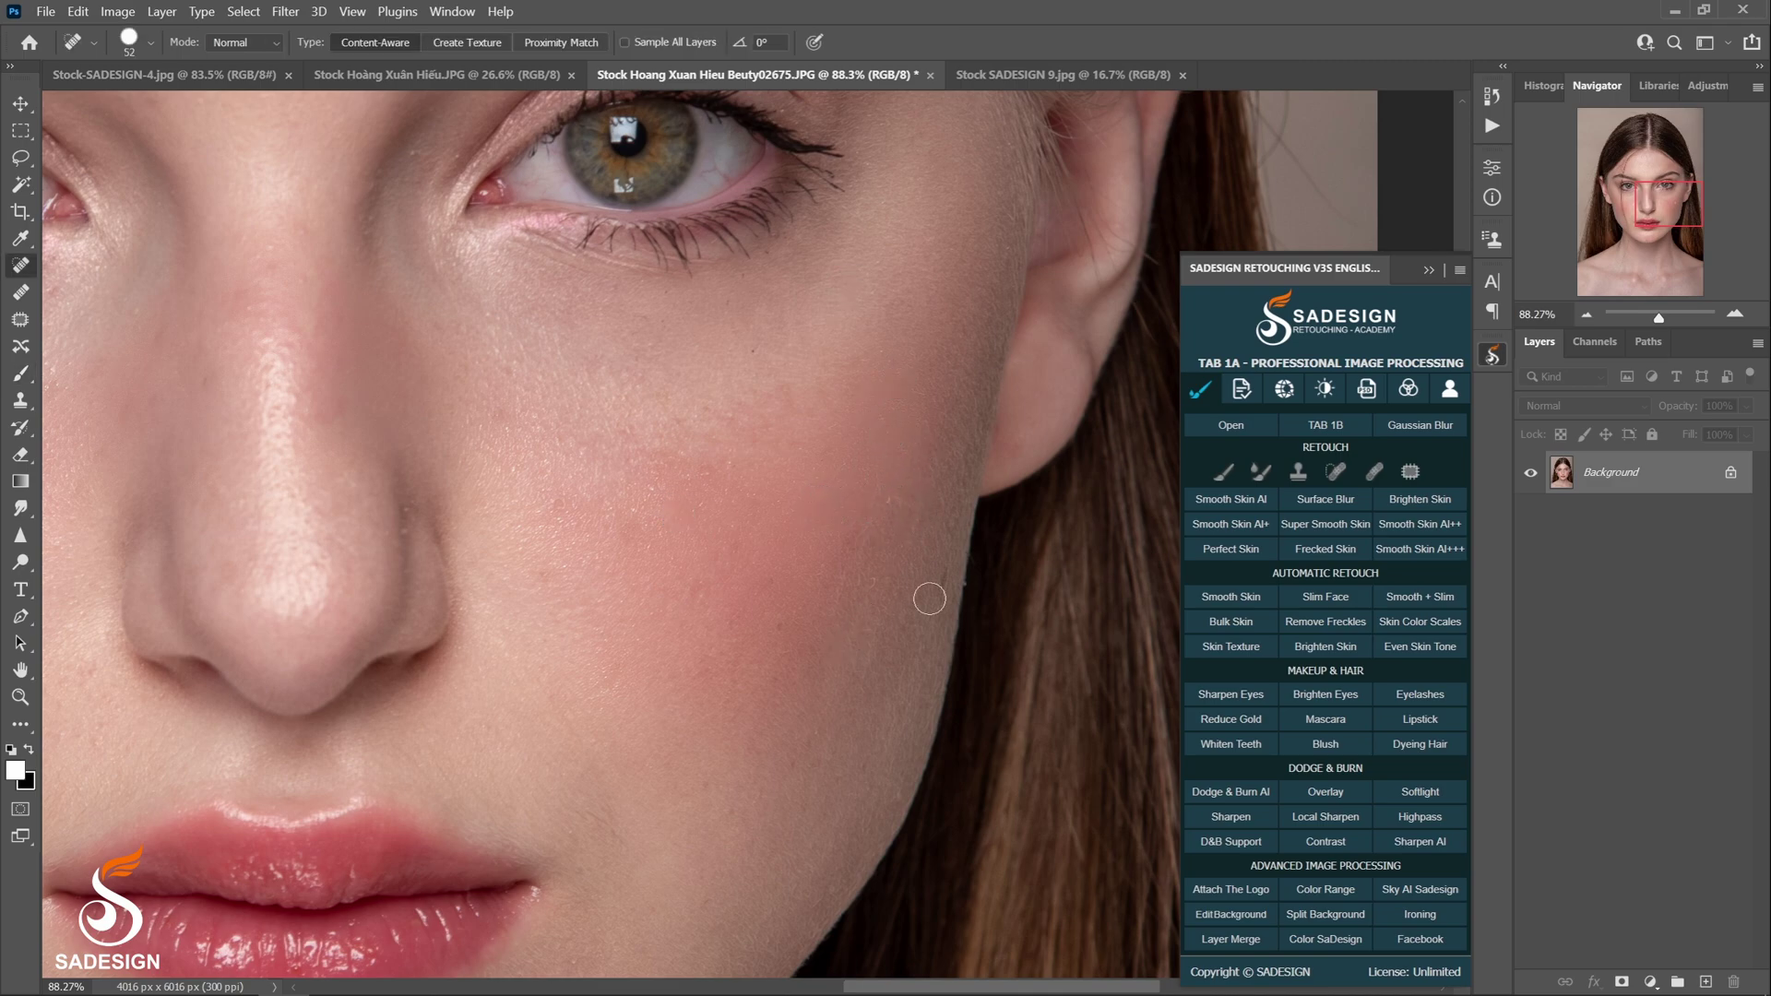
drag(443, 780, 749, 347)
drag(750, 554, 710, 558)
drag(820, 624, 852, 633)
Heal the mark below the lower lip with the Spot Healing Brush.
key(j)
drag(521, 628, 559, 625)
key(space)
mouse_move(604, 722)
mouse_down()
mouse_move(661, 786)
mouse_move(721, 965)
mouse_up()
drag(911, 384, 719, 668)
drag(735, 546, 769, 633)
key(z)
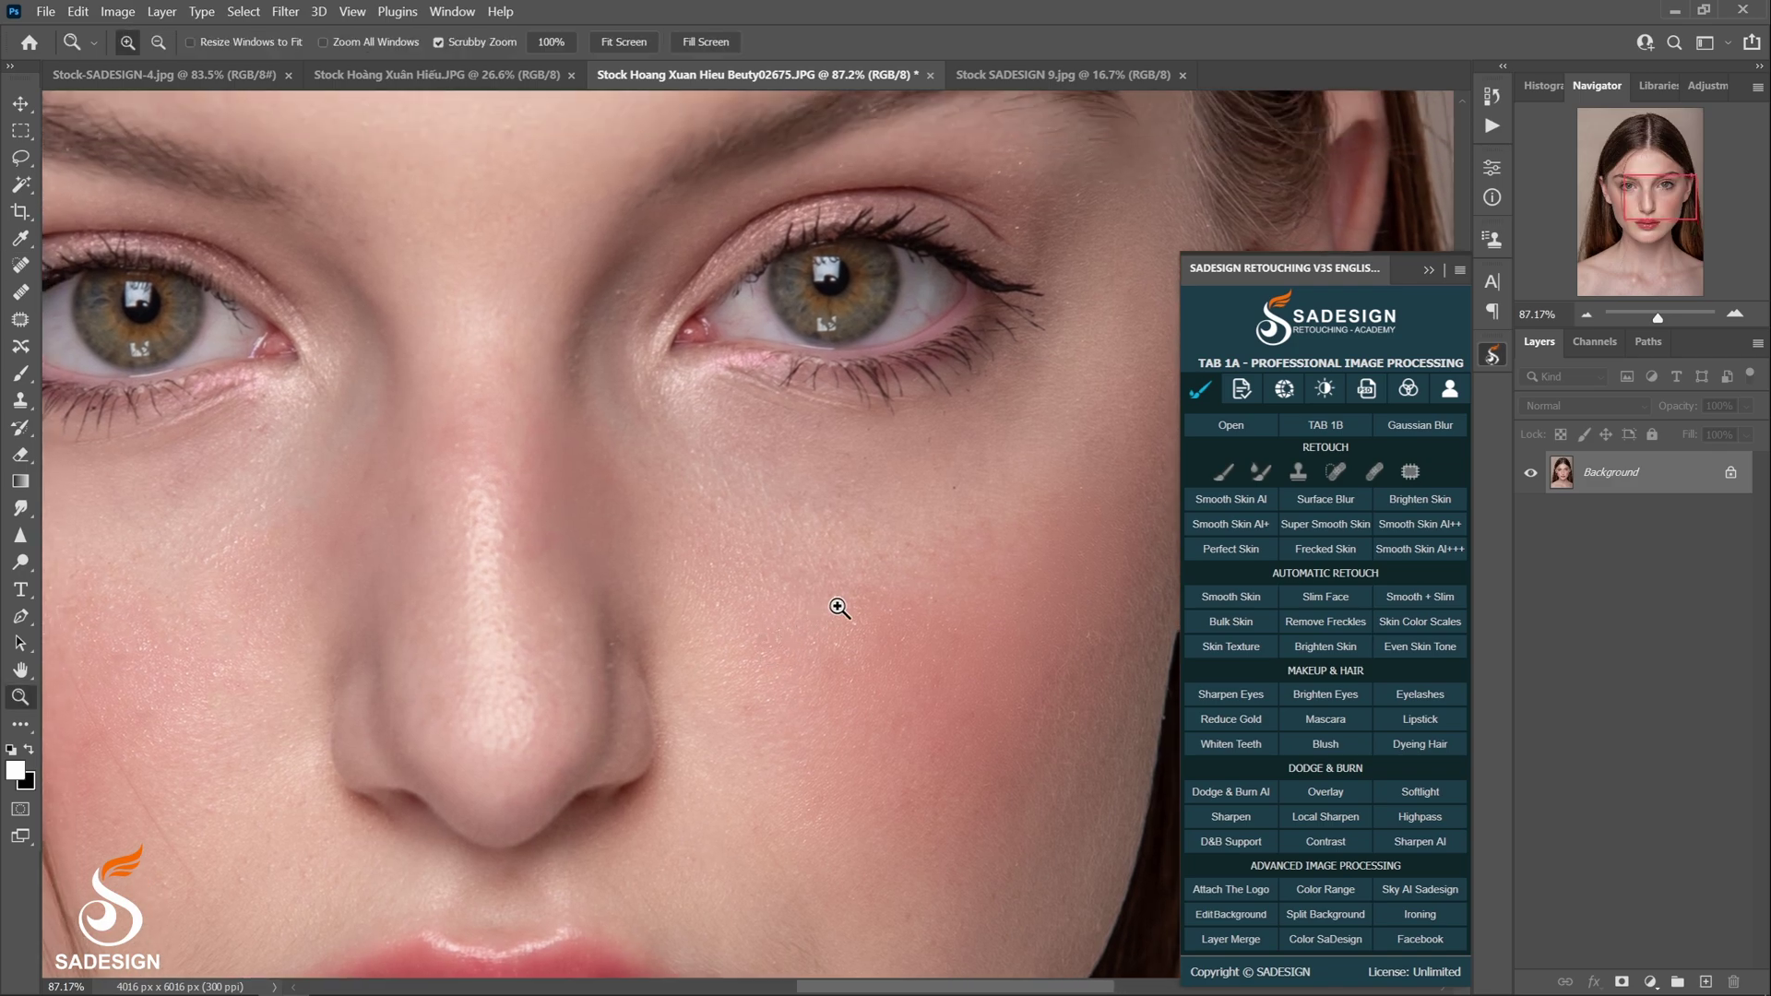
scroll(839, 609, down, 5)
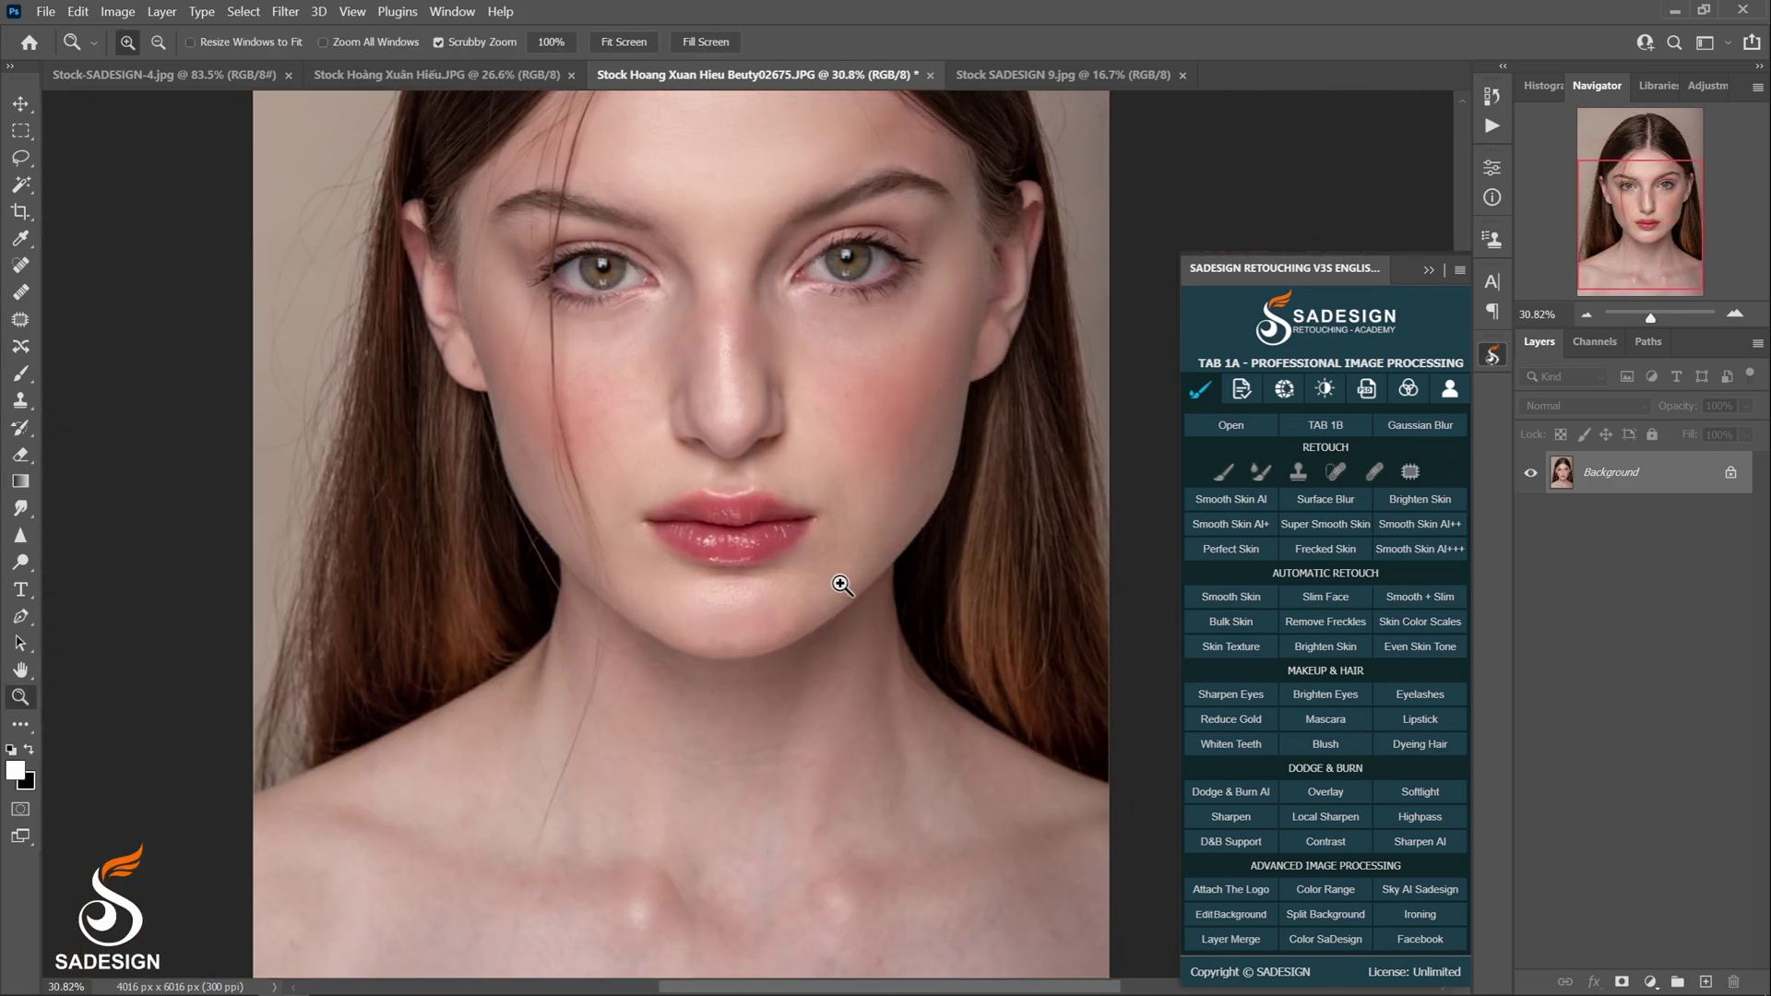
Preview on the forehead skin and fine-tune the Gaussian Blur radius up from 1.1 toward 5 pixels.
drag(841, 585, 790, 593)
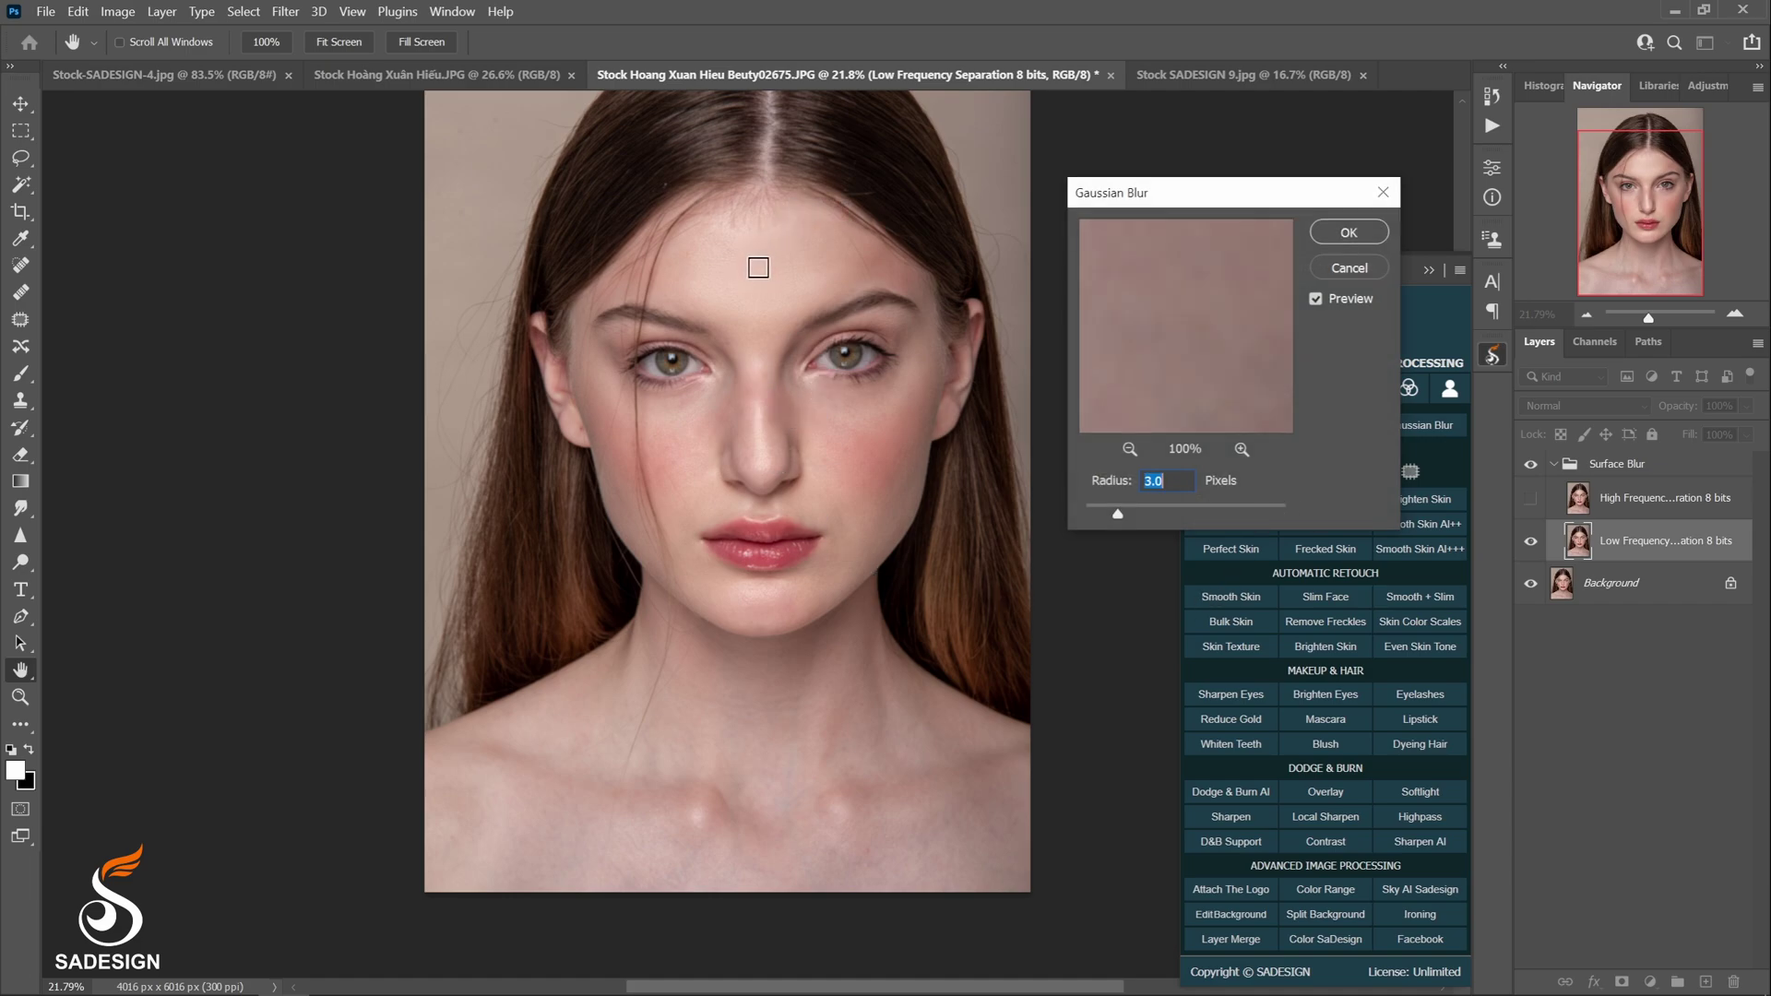
click(757, 274)
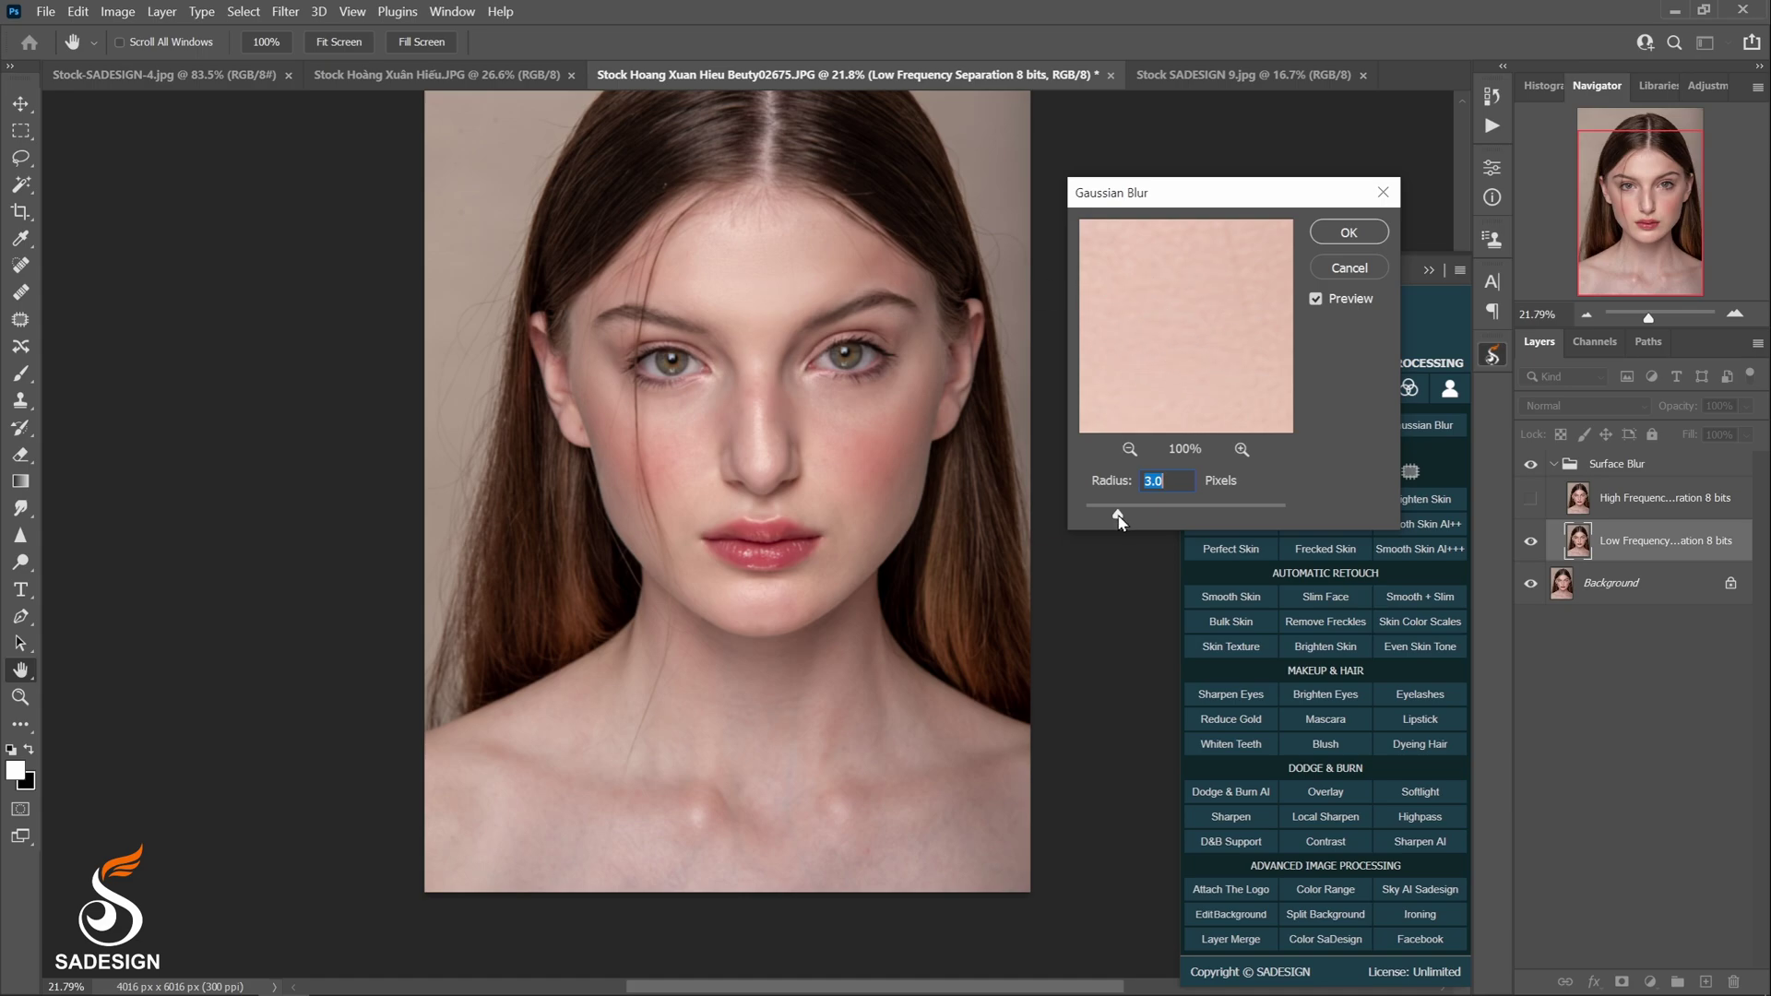
drag(1118, 517, 1113, 519)
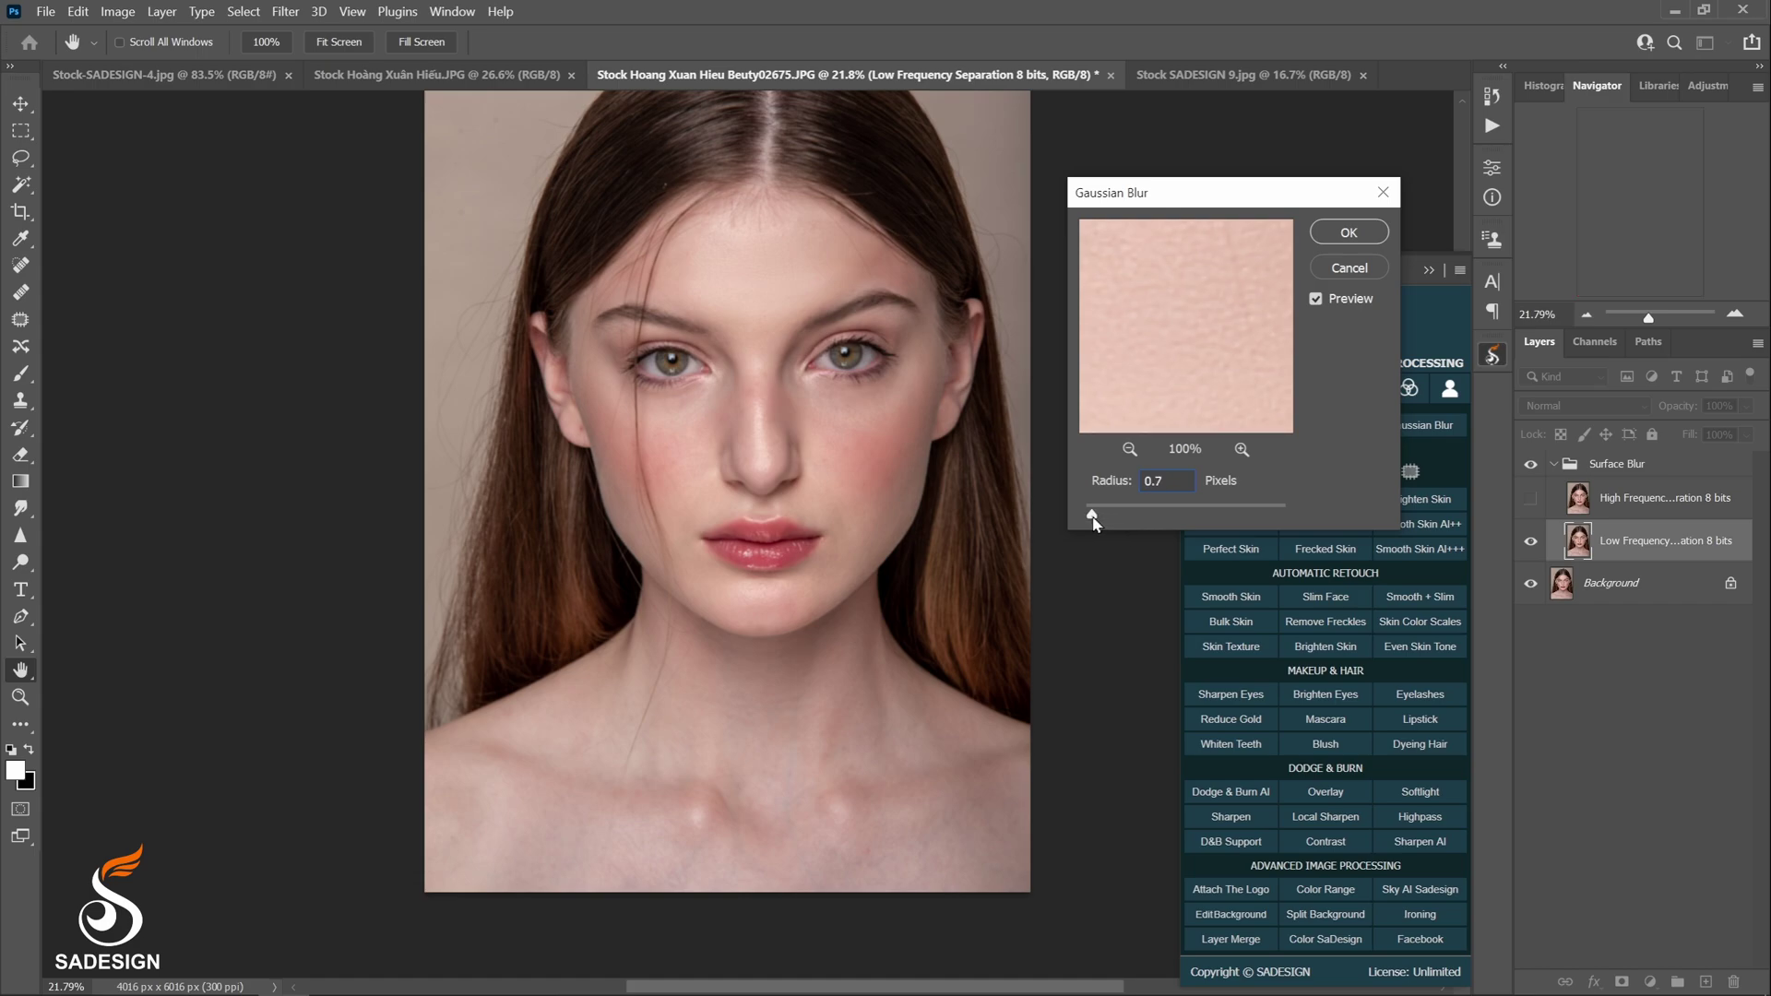
drag(1086, 520, 1104, 522)
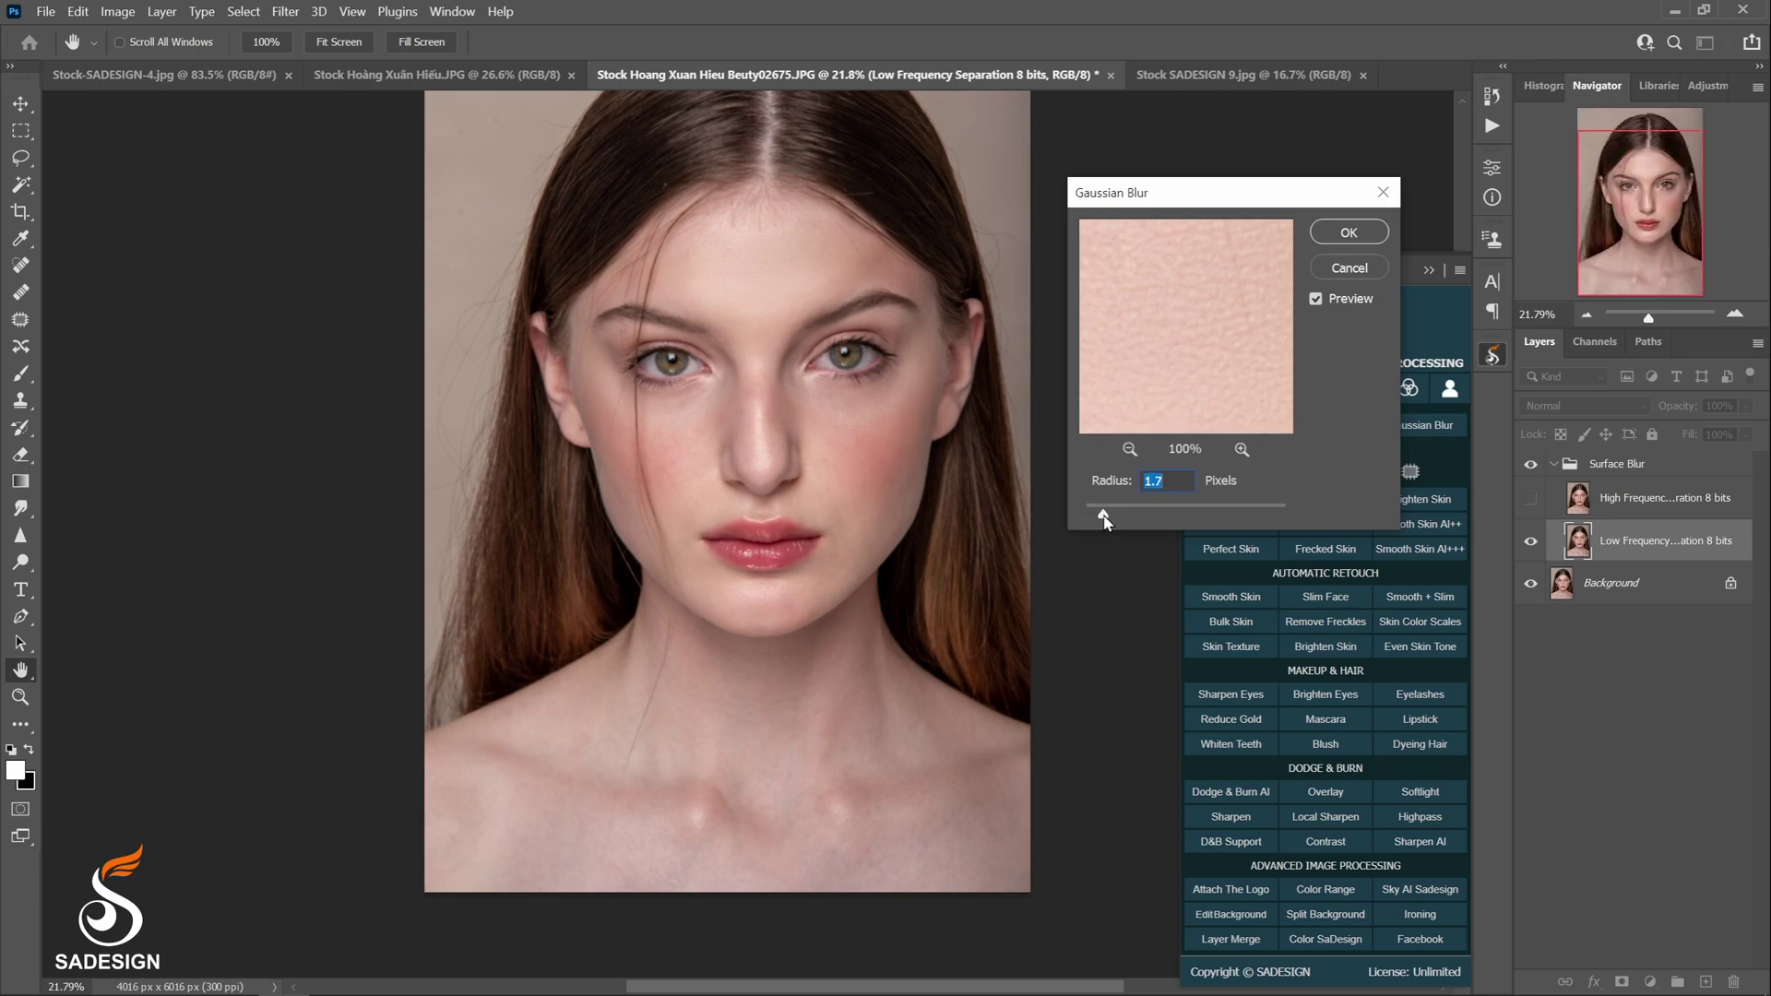
drag(1106, 522, 1111, 522)
drag(1110, 522, 1113, 523)
drag(1113, 515, 1114, 517)
drag(1119, 518, 1132, 513)
Apply the Gaussian Blur and pick the Mixer Brush Tool from the extra tools list.
click(1342, 238)
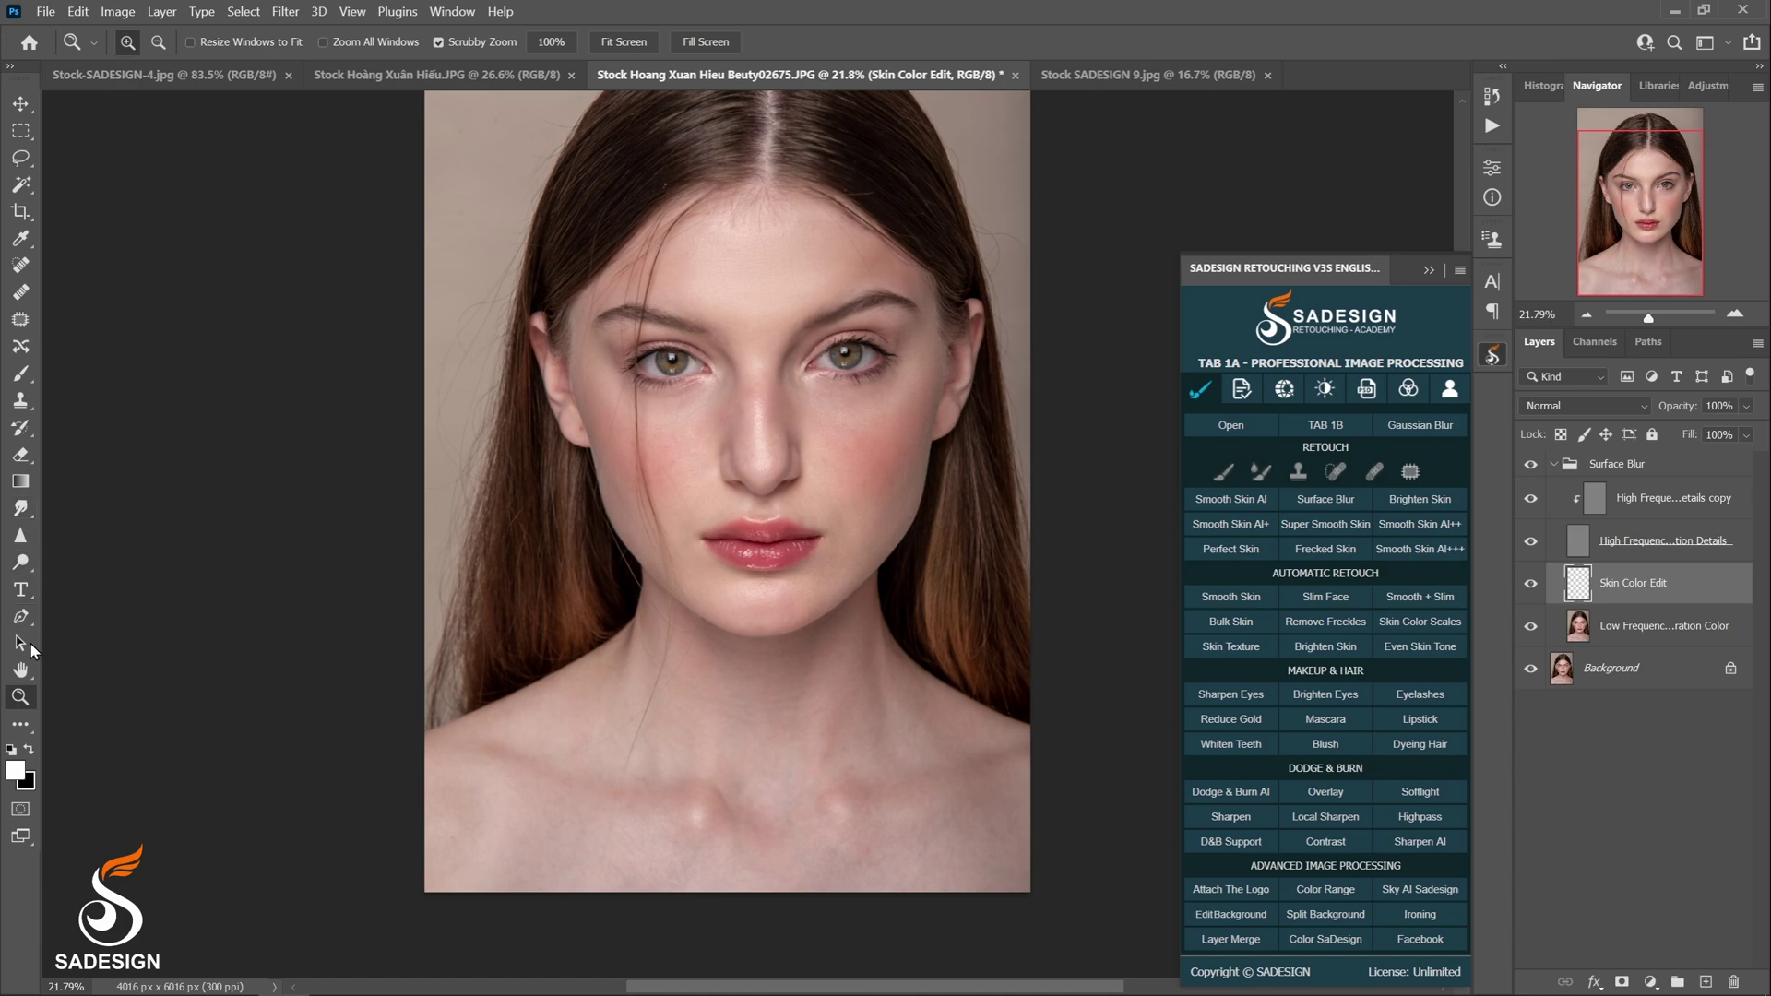
click(19, 733)
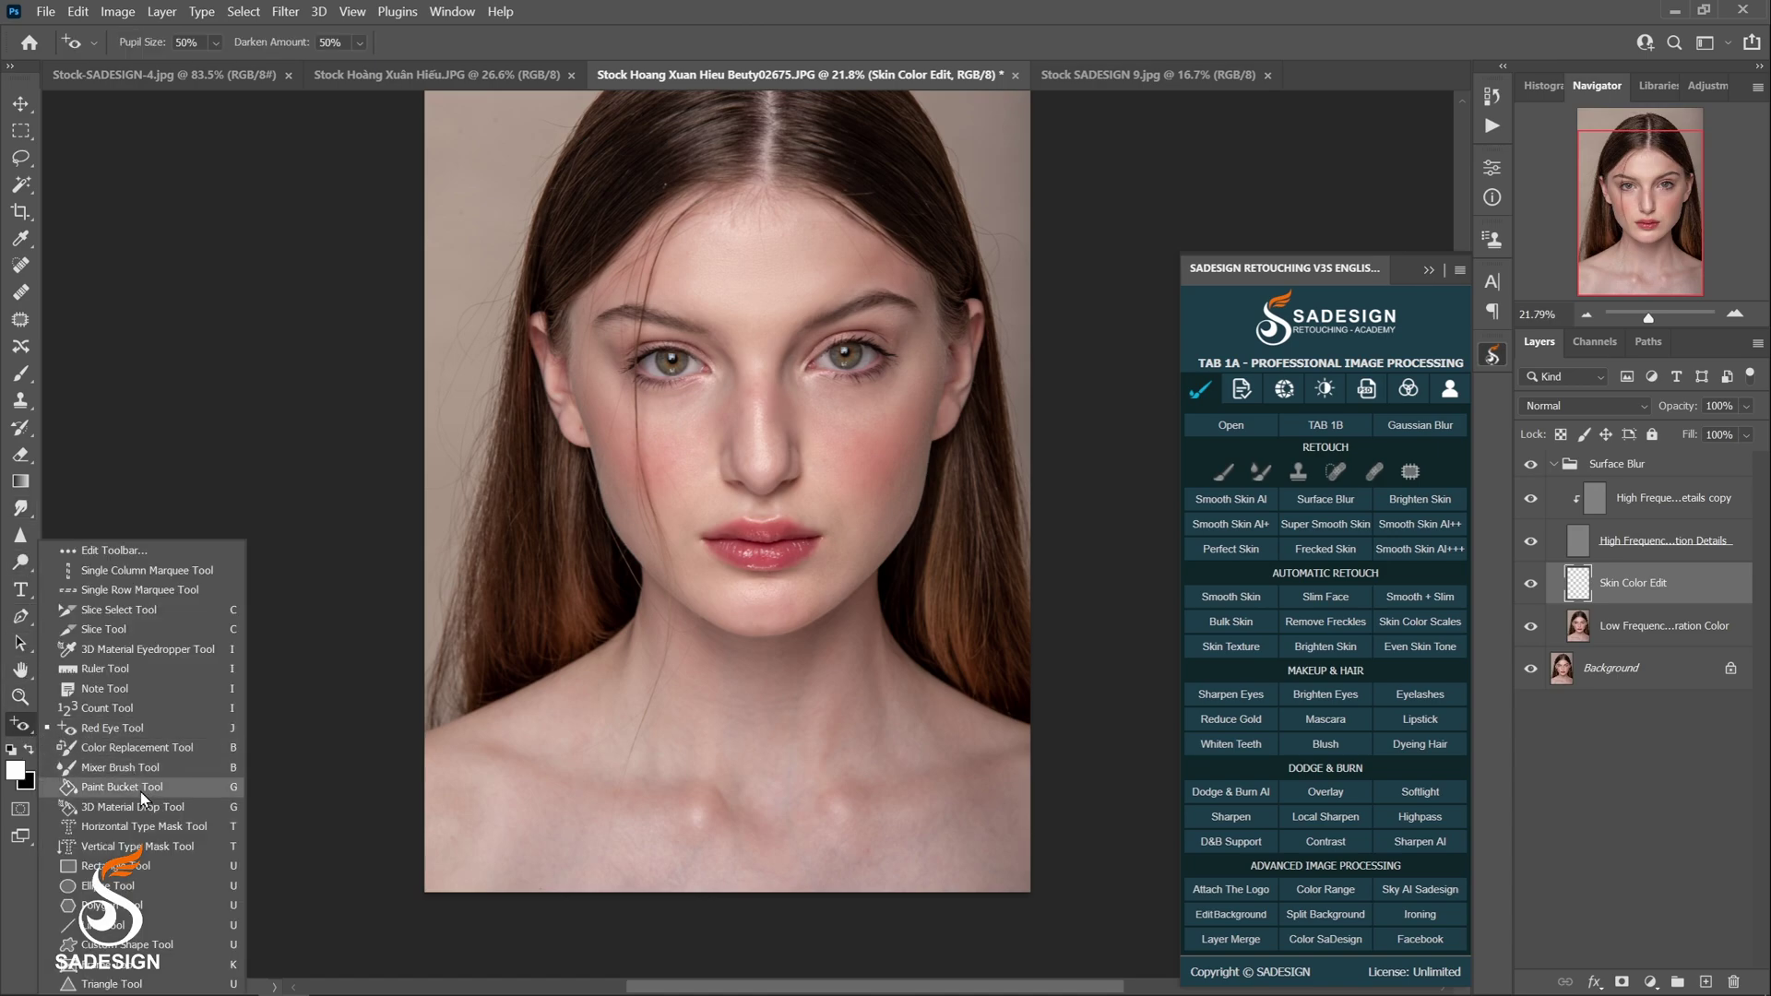
click(134, 769)
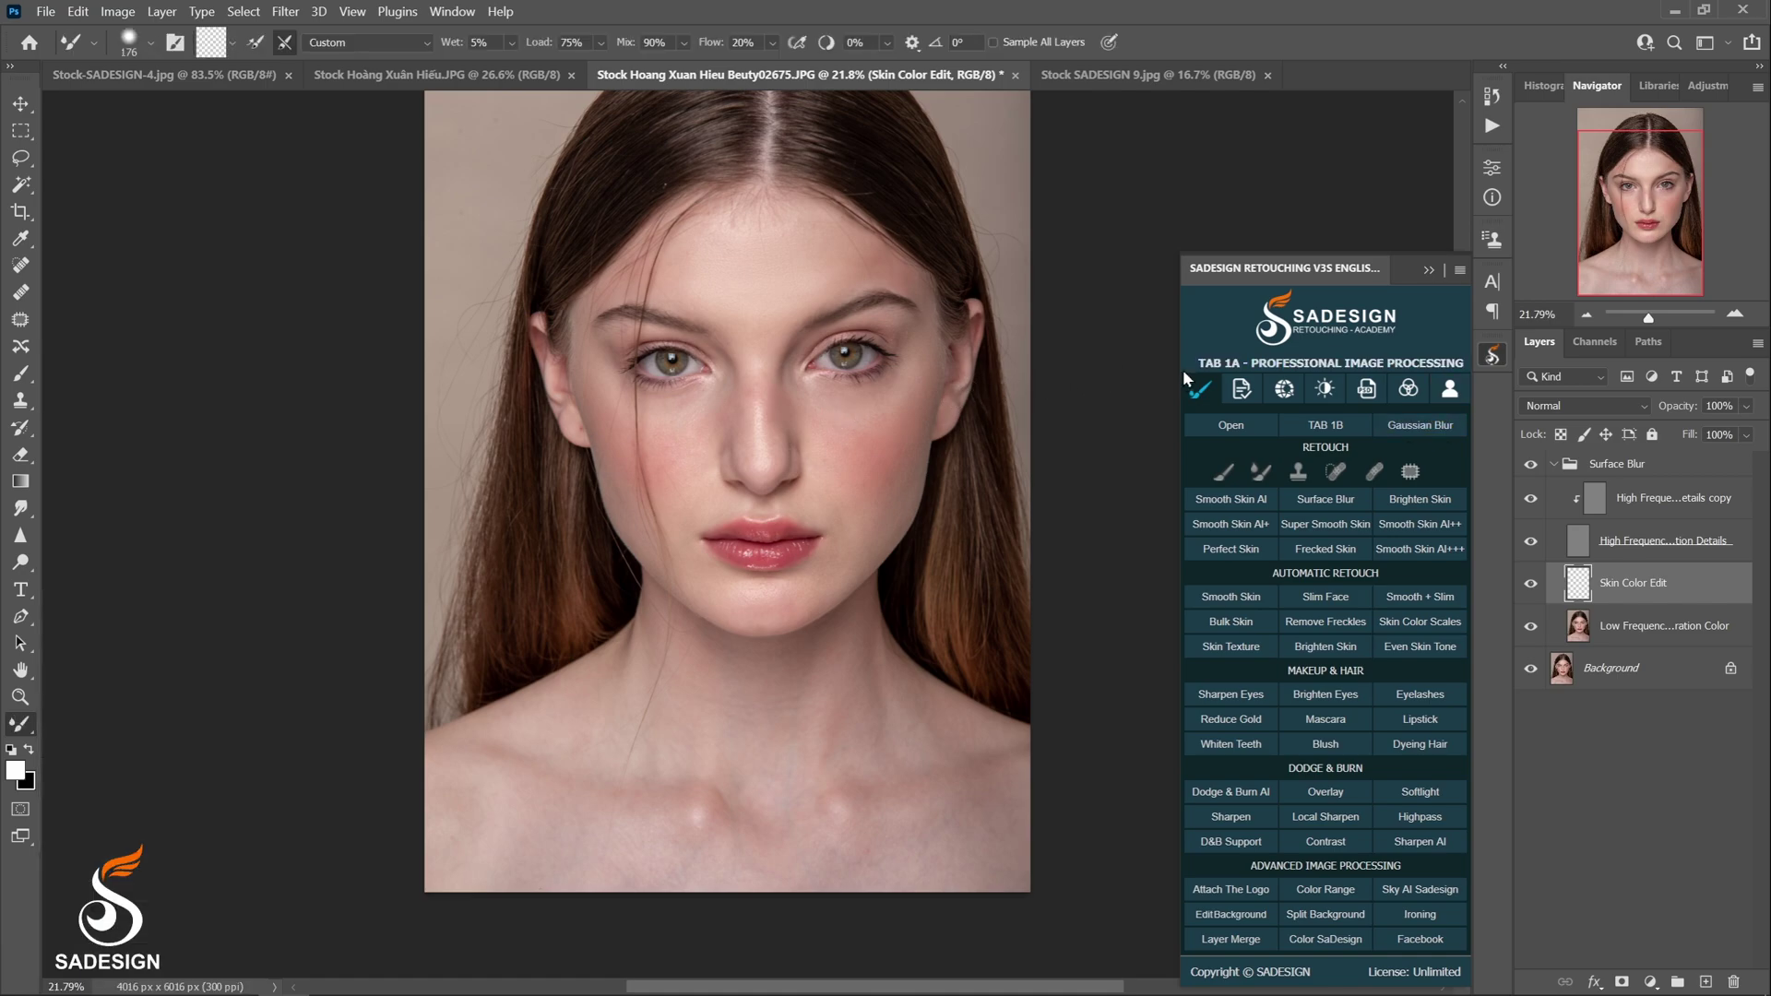
Sample the forehead skin tone and set the mixer brush to 247 on the Low Frequency Separation Color layer.
click(1610, 627)
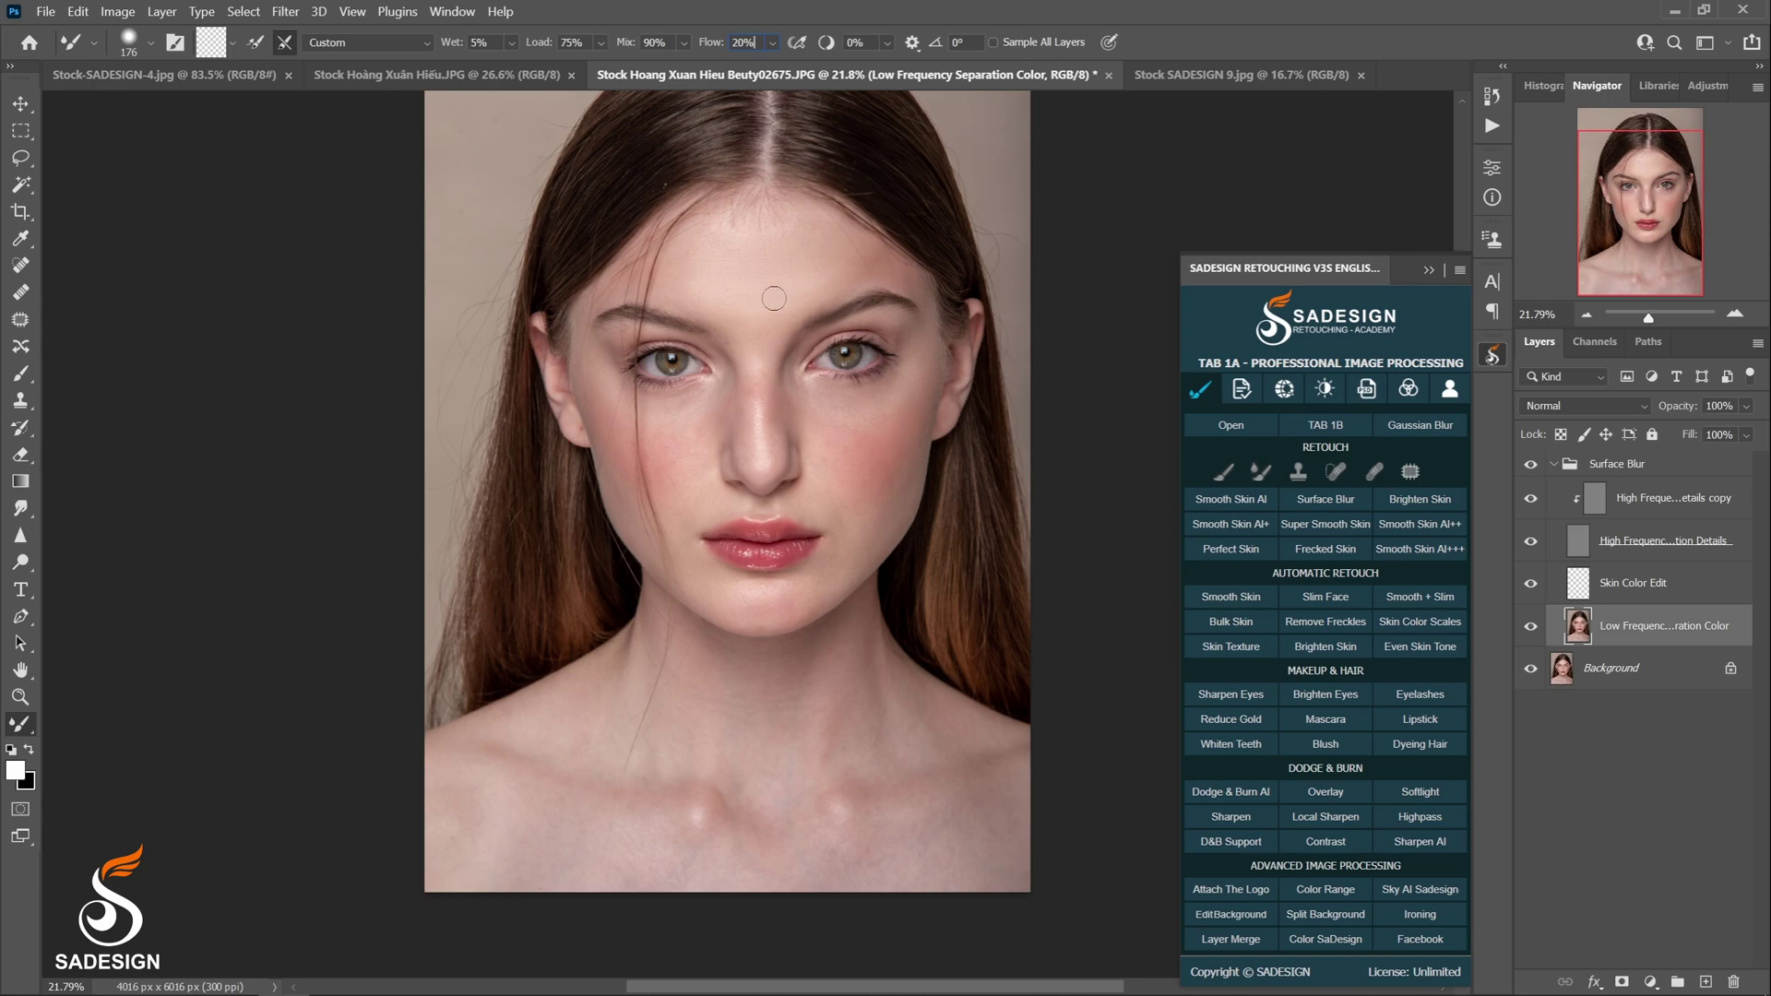
key(alt+Tab)
key(ctrl+space)
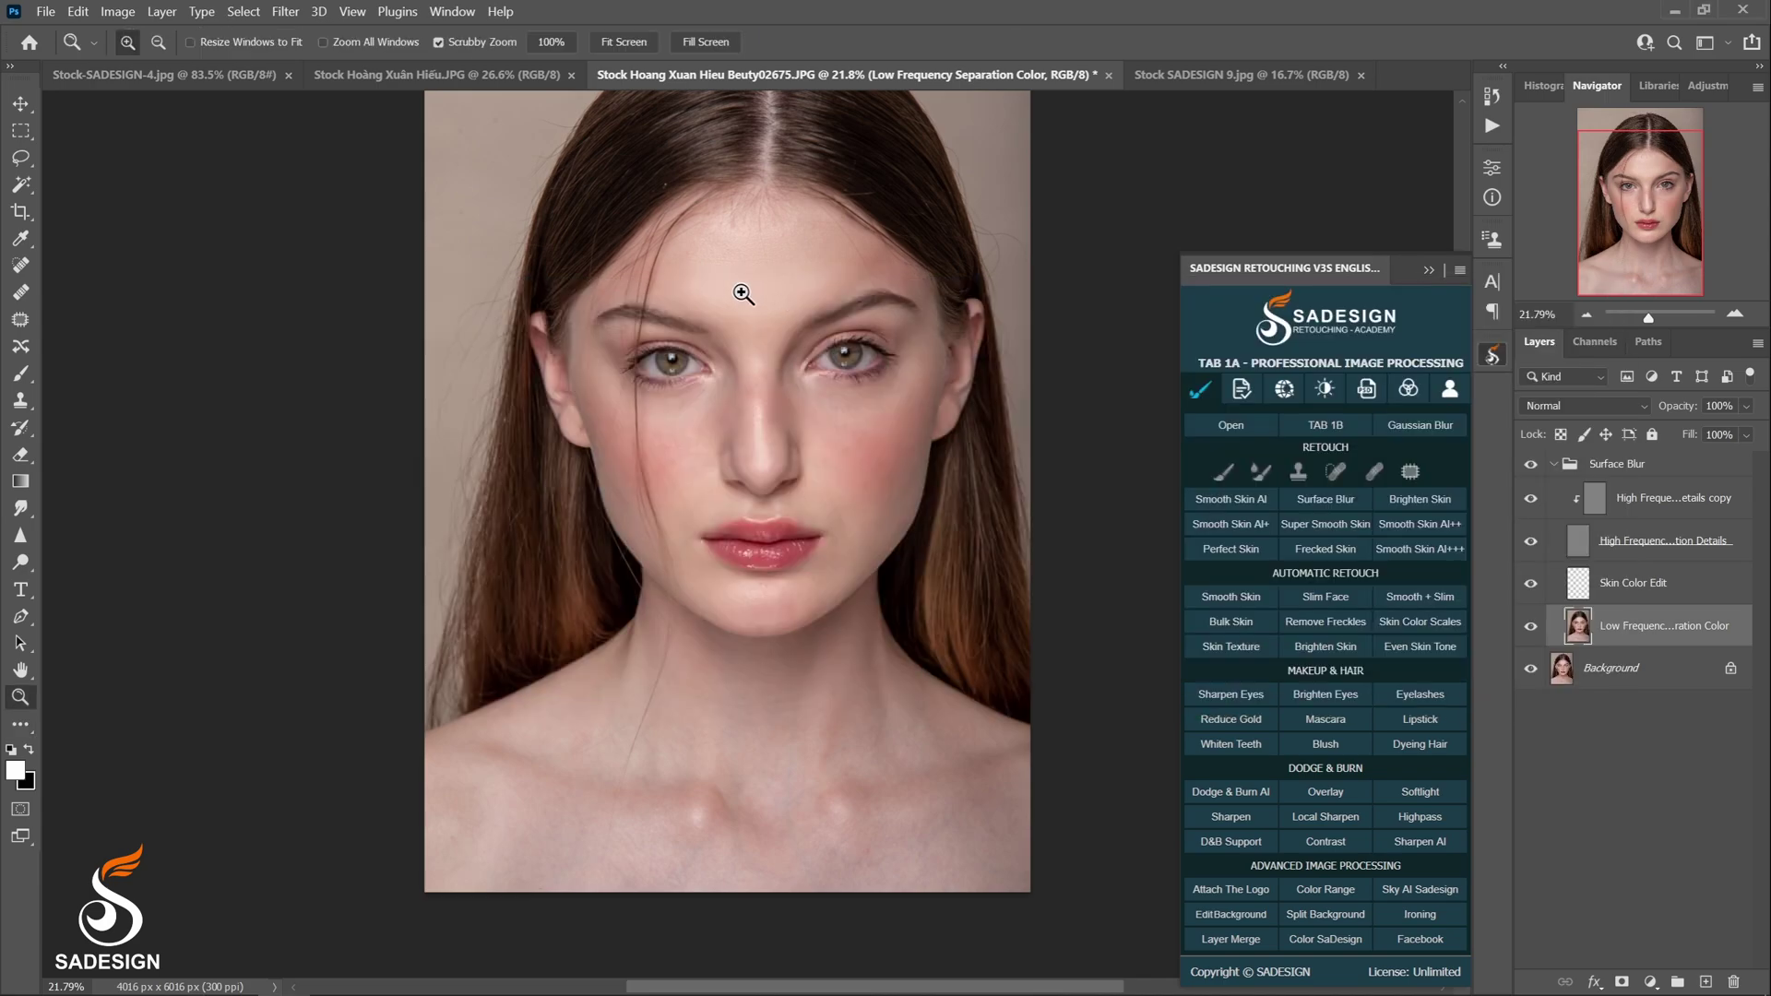
drag(740, 292, 775, 296)
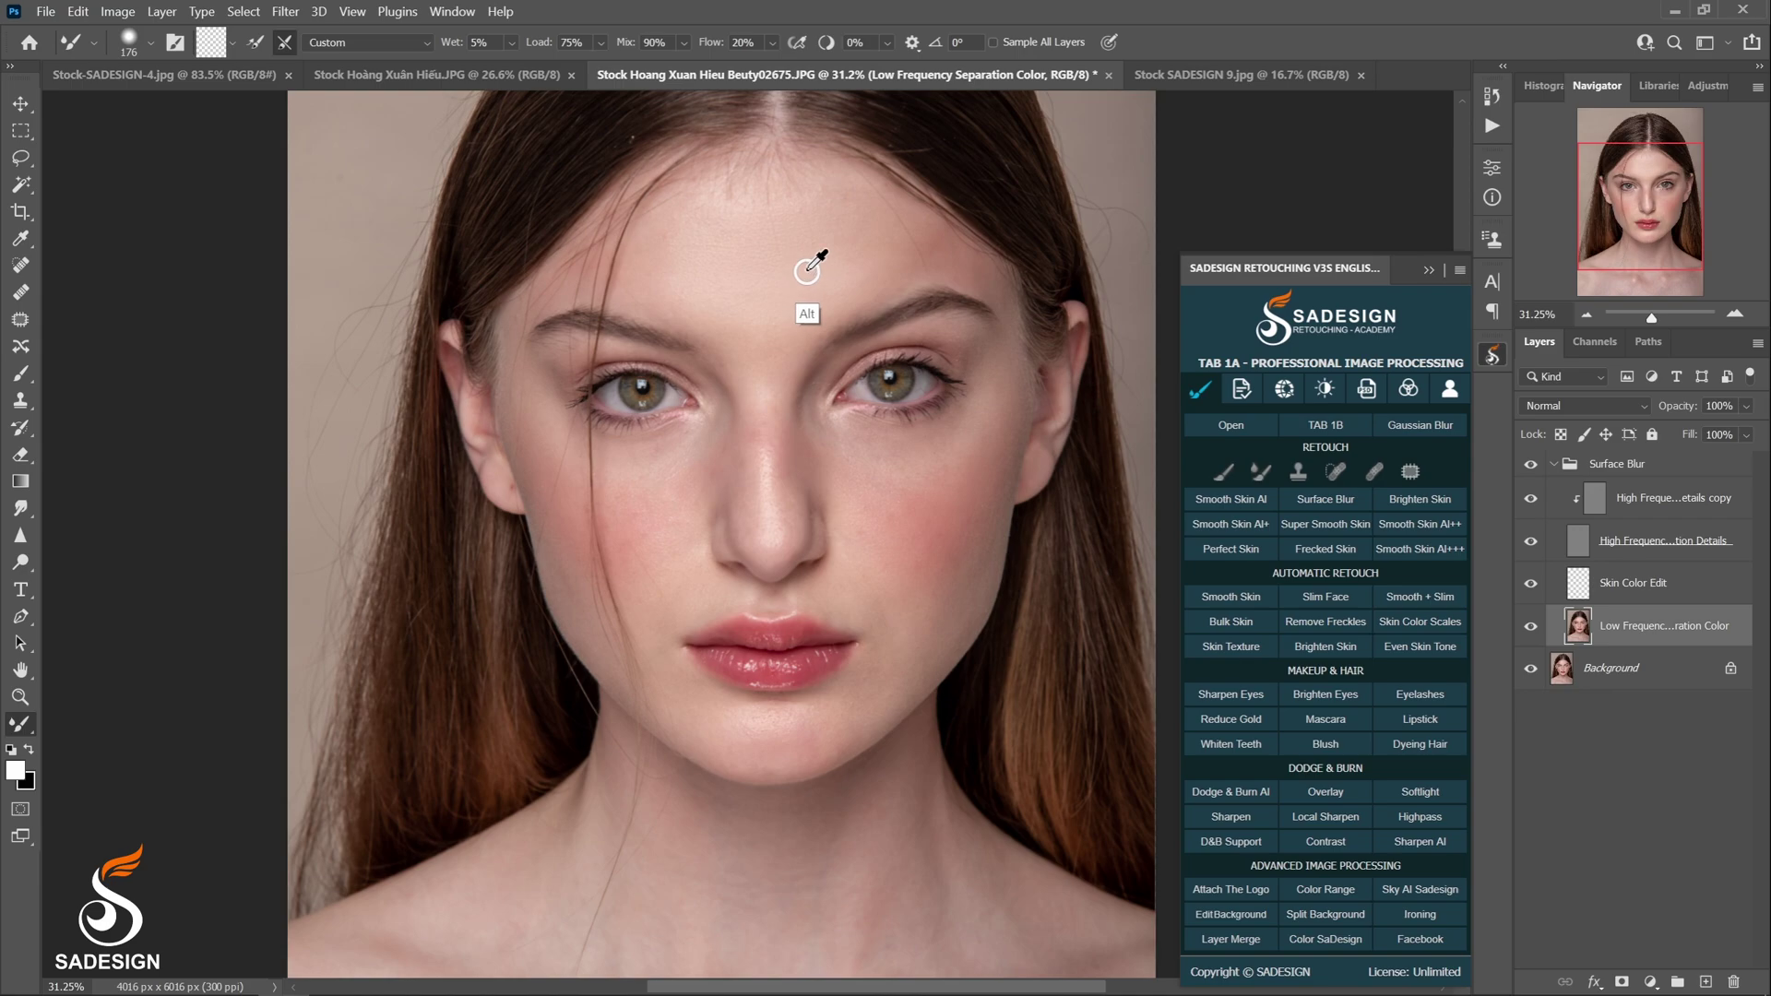
key(alt+bracketright)
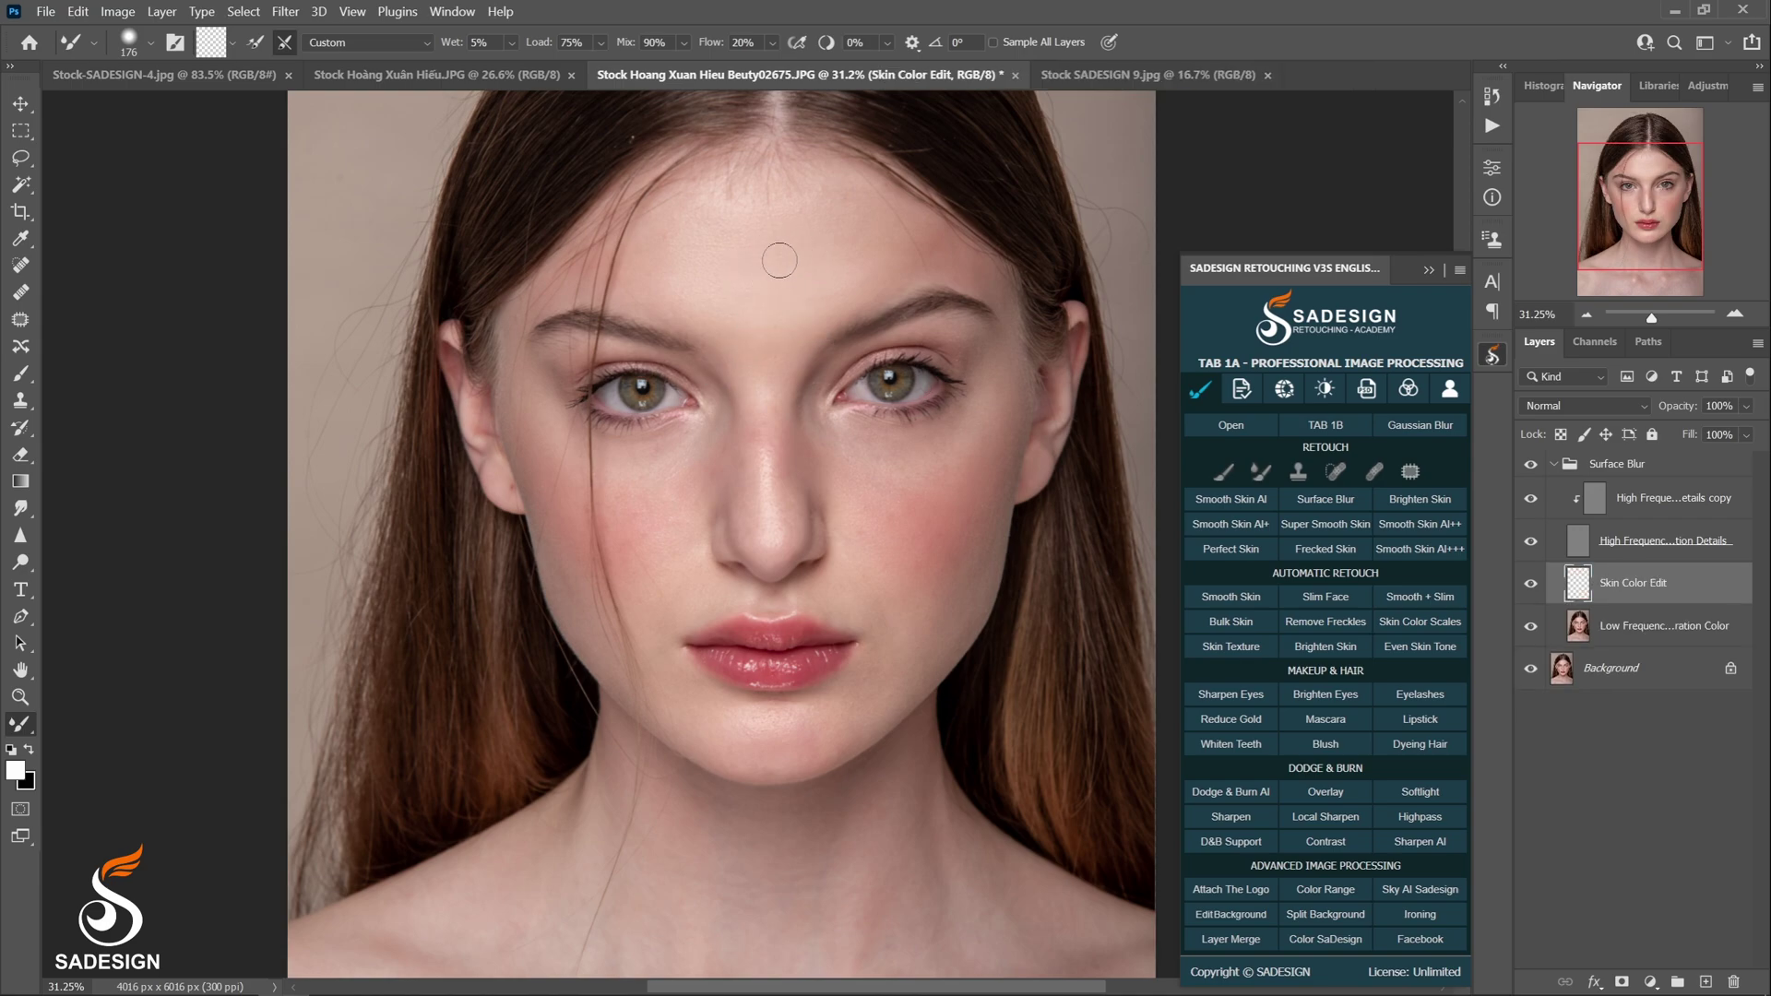
drag(779, 263, 786, 264)
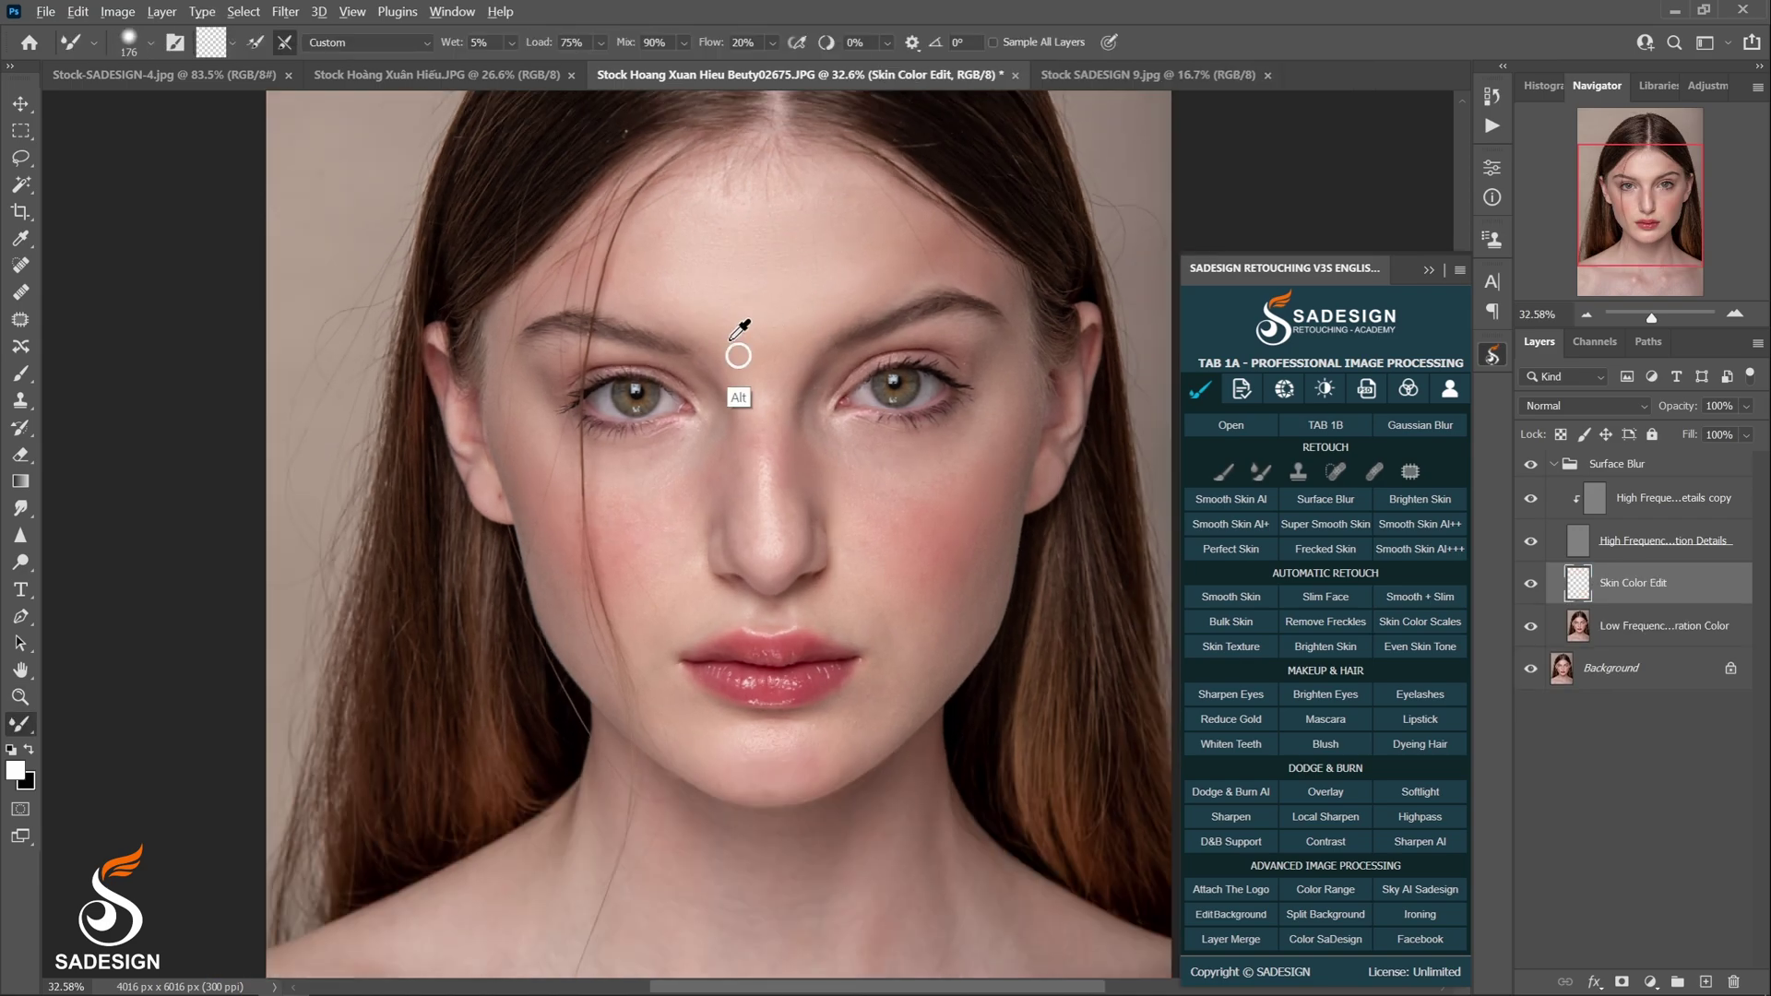
key(alt+bracketleft)
drag(757, 277, 765, 277)
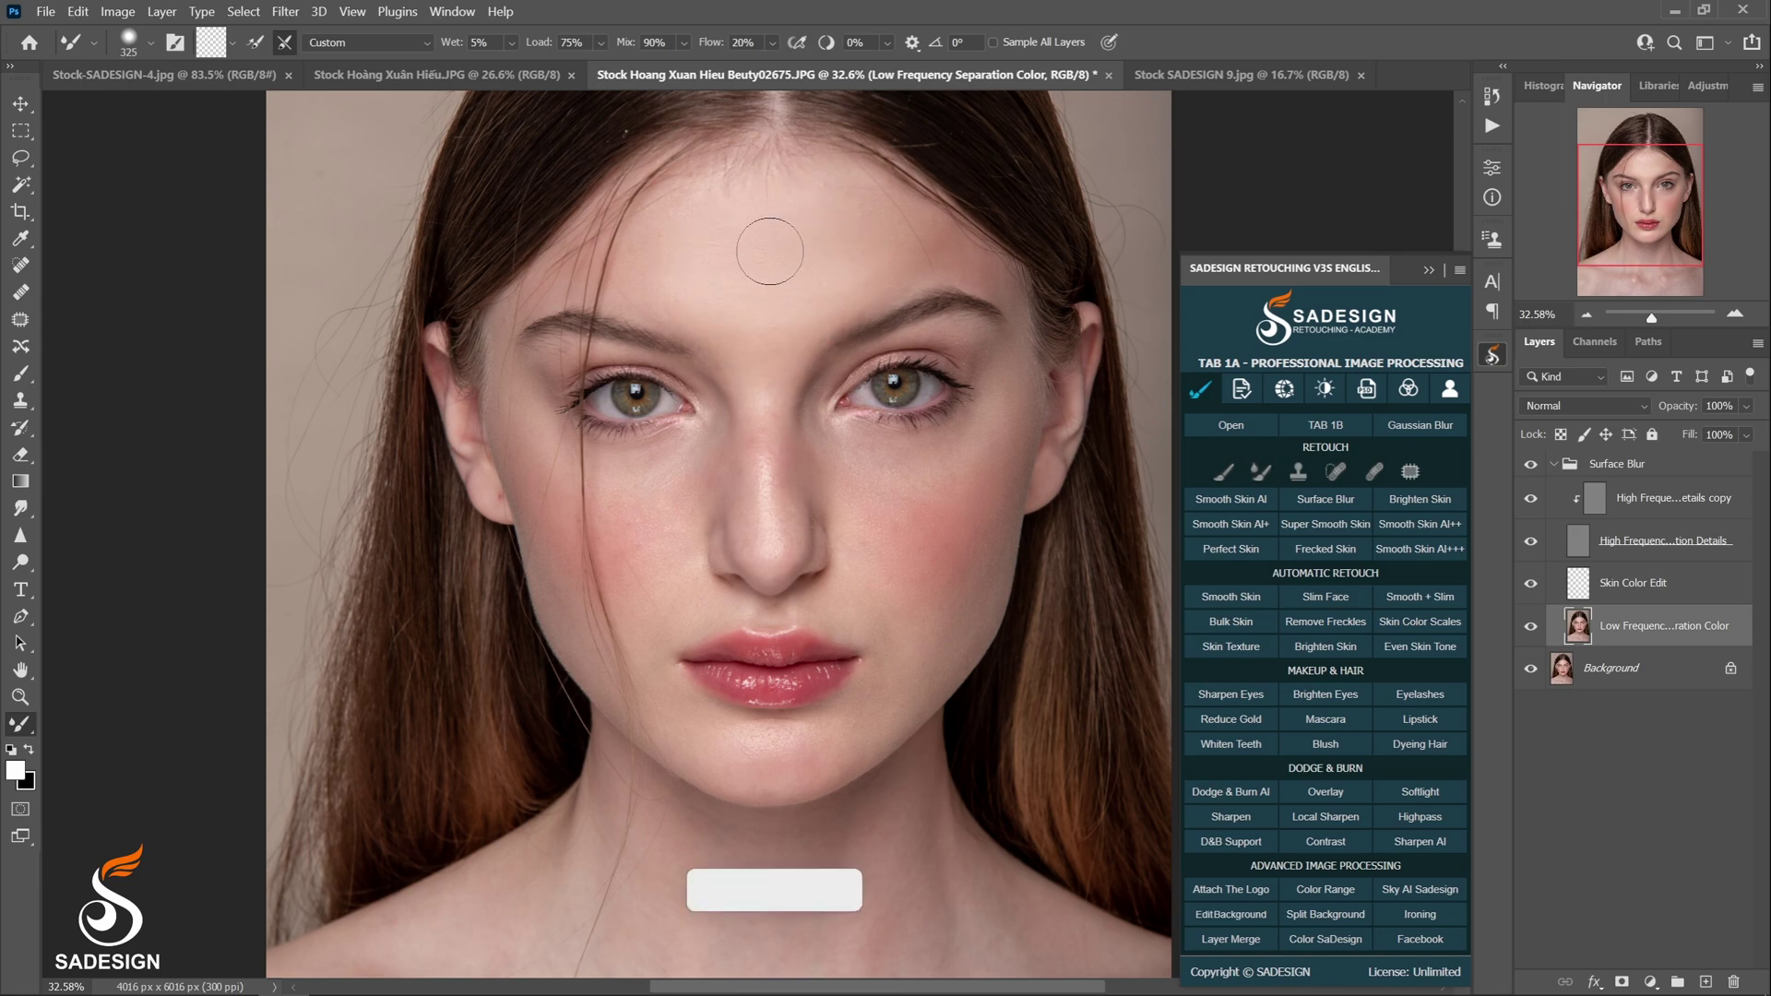
drag(762, 301, 753, 301)
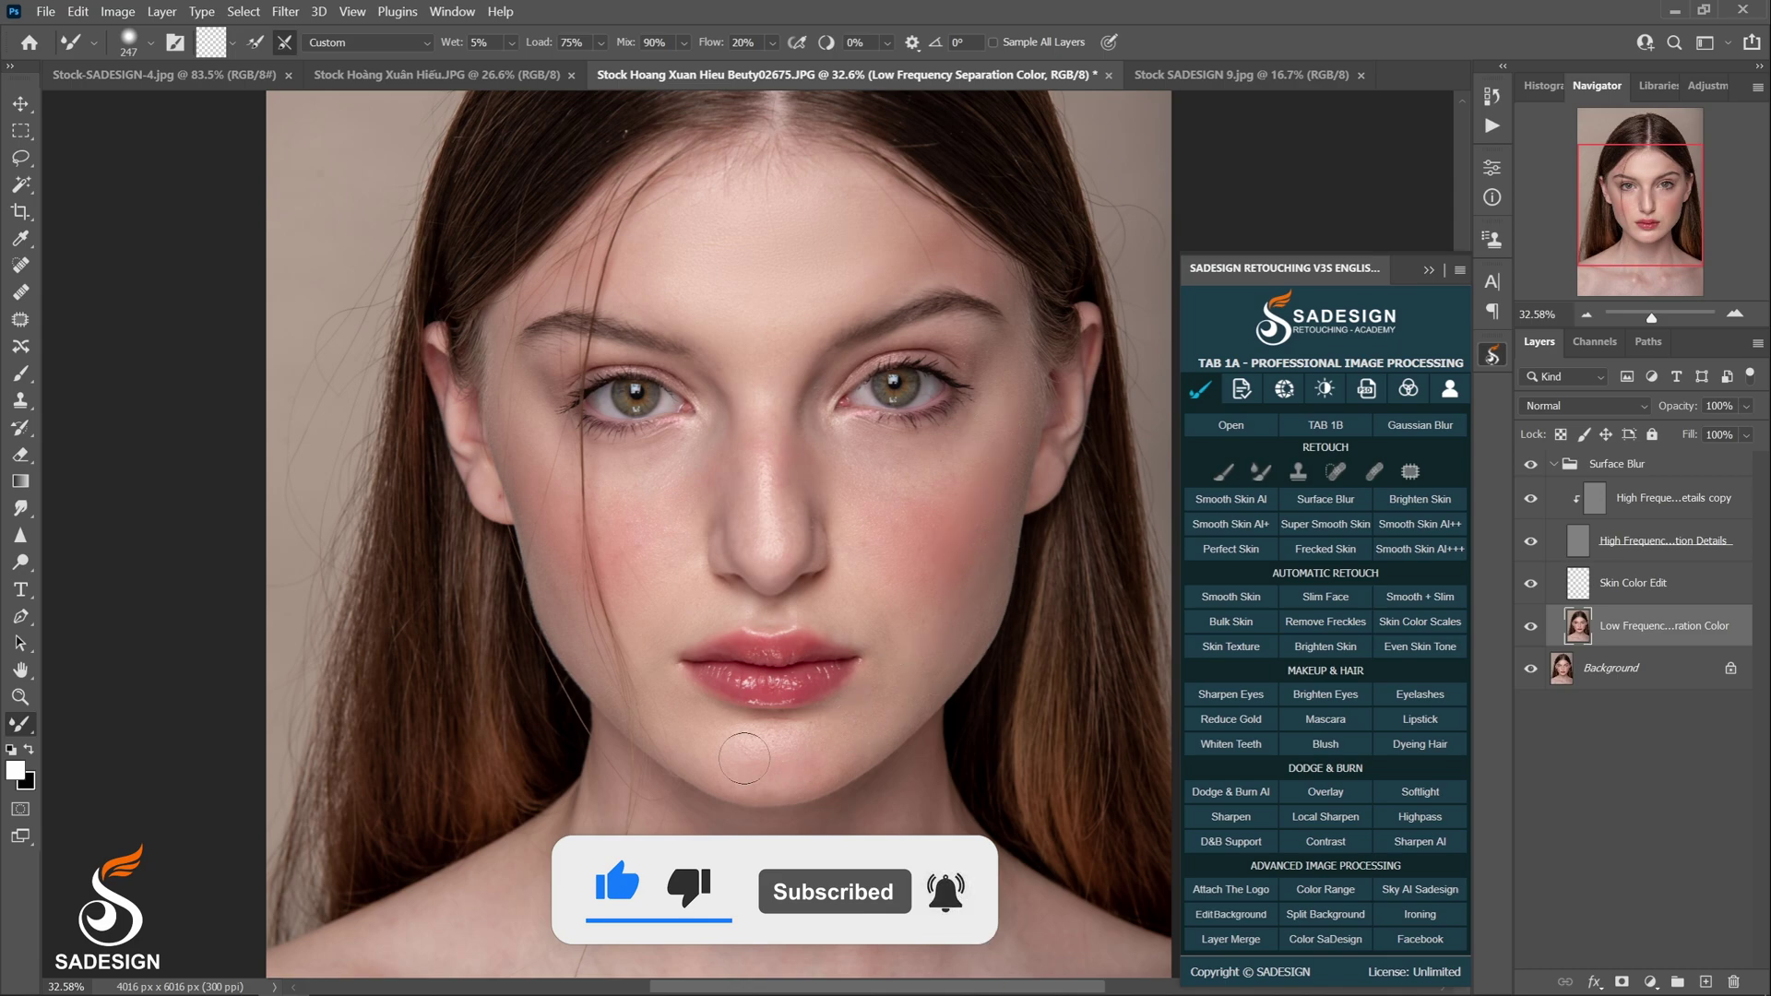
Blend skin colour over the neck, collarbones and lower face, then view the whole portrait.
drag(686, 592, 721, 236)
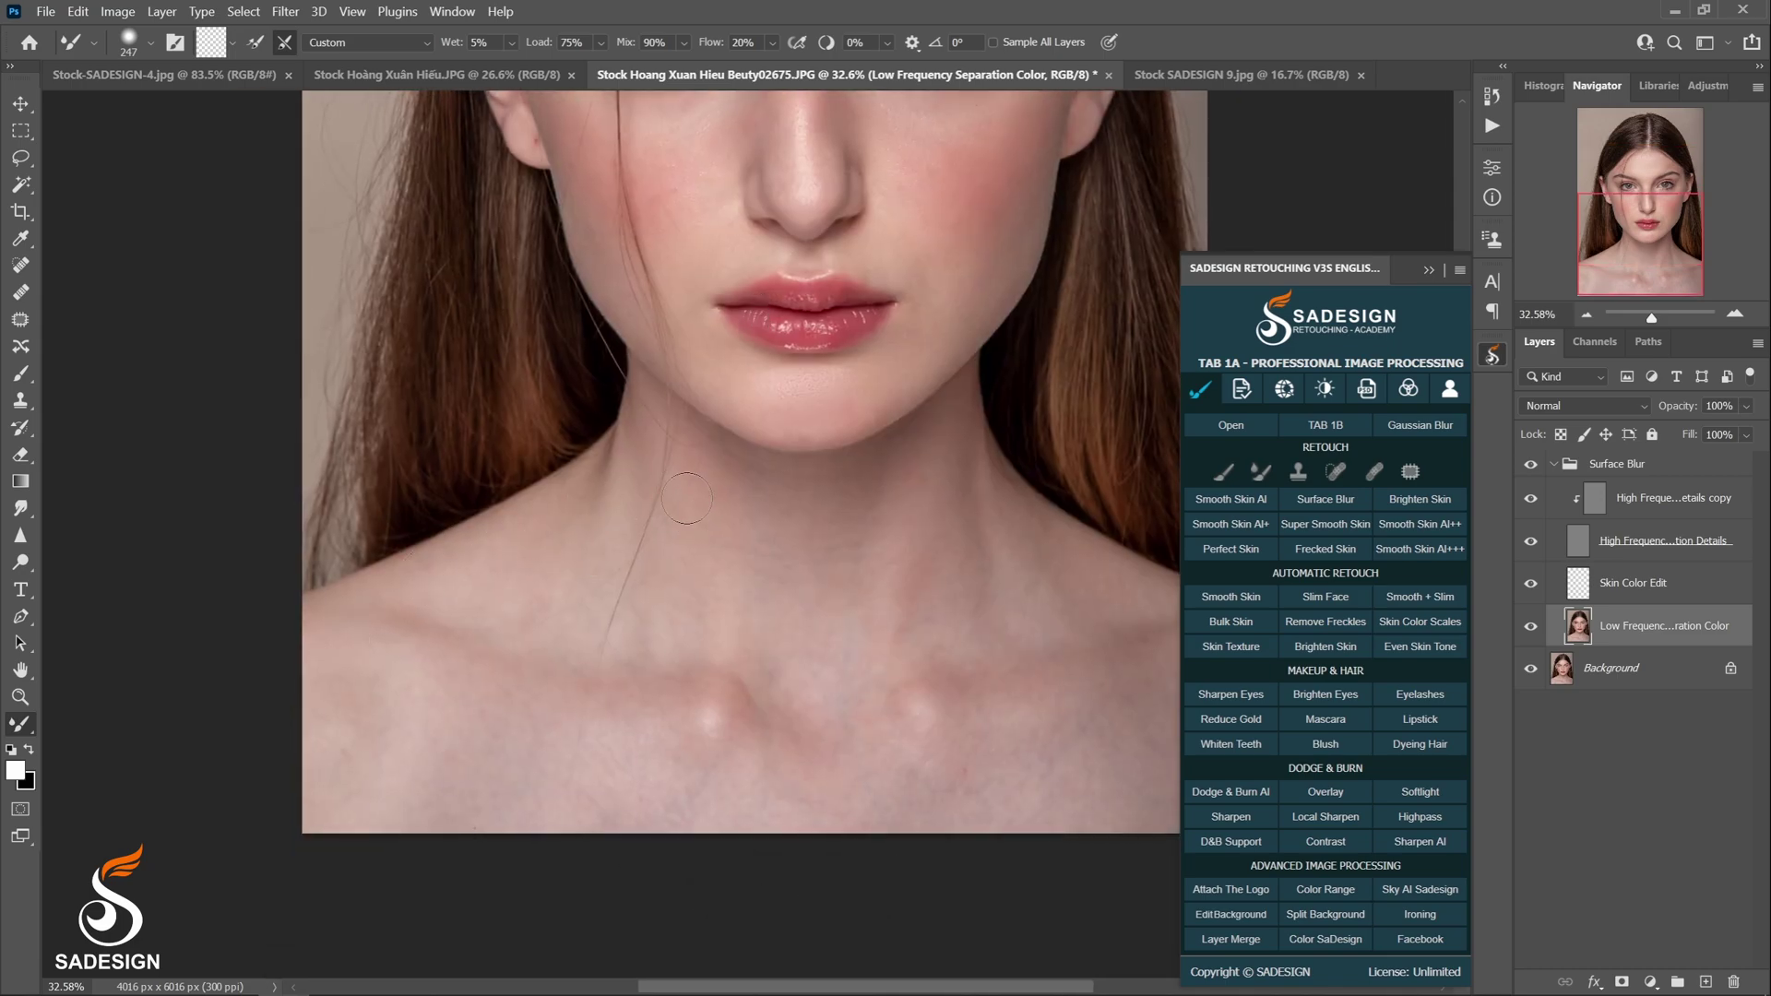
drag(916, 521, 791, 483)
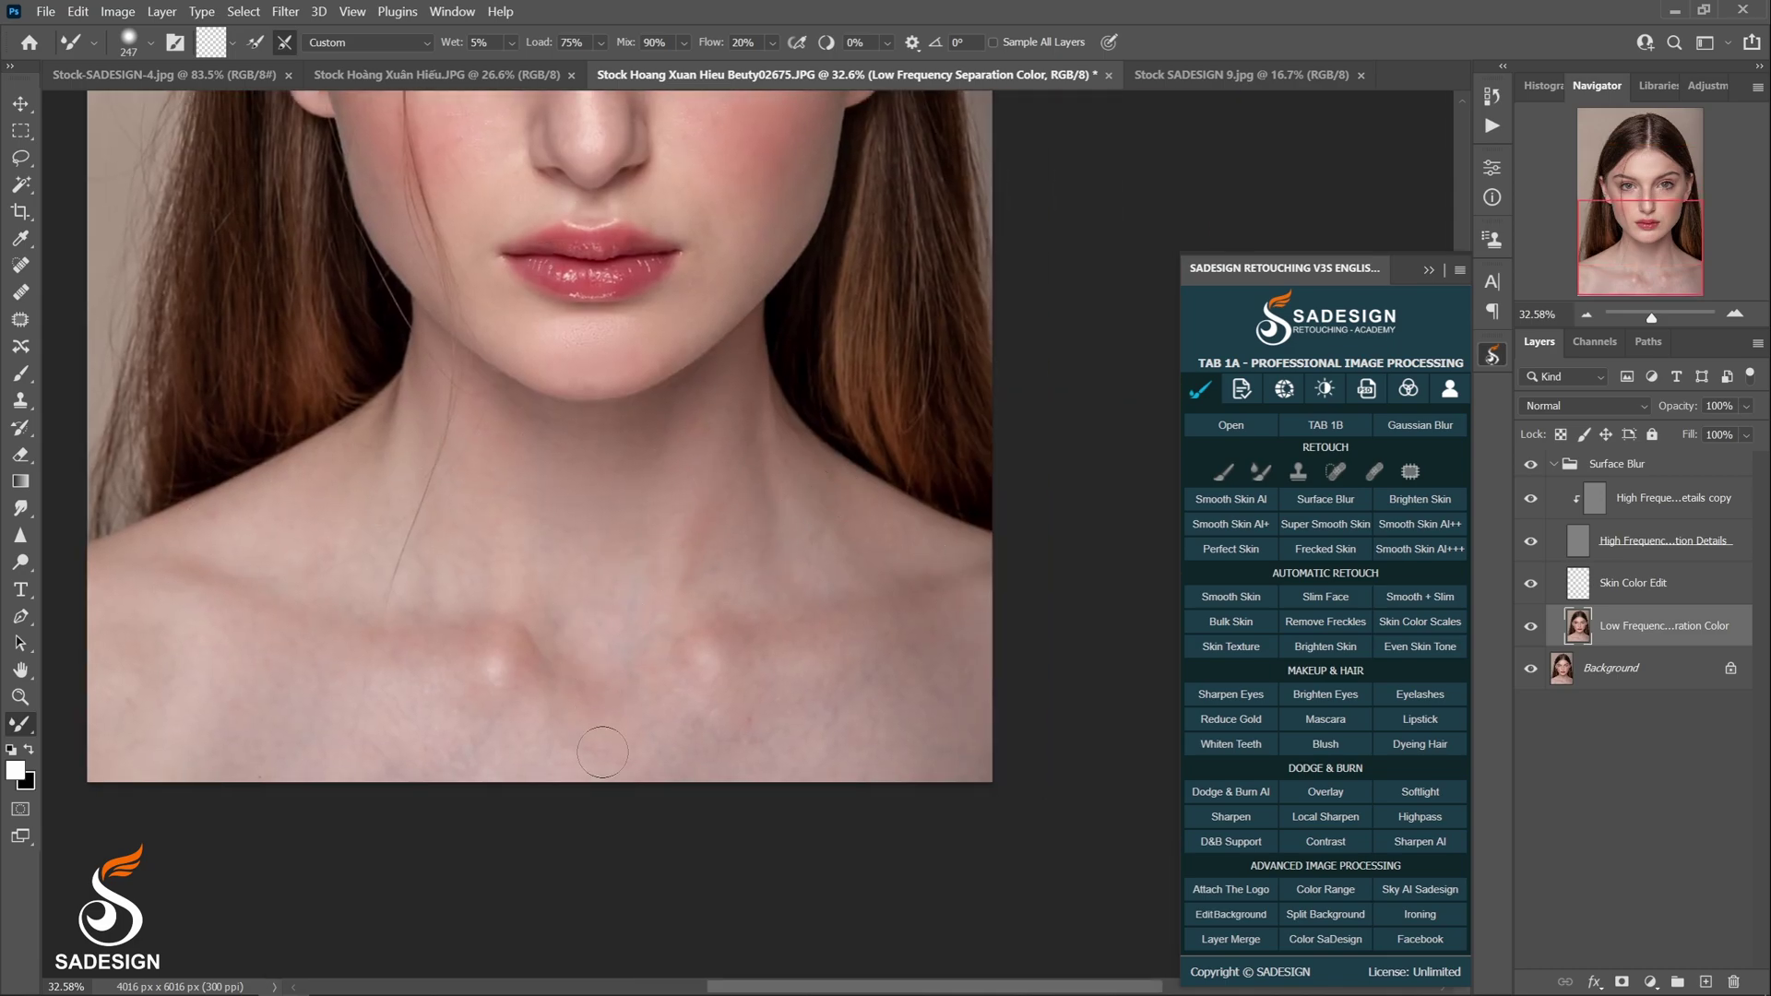
drag(292, 664, 401, 754)
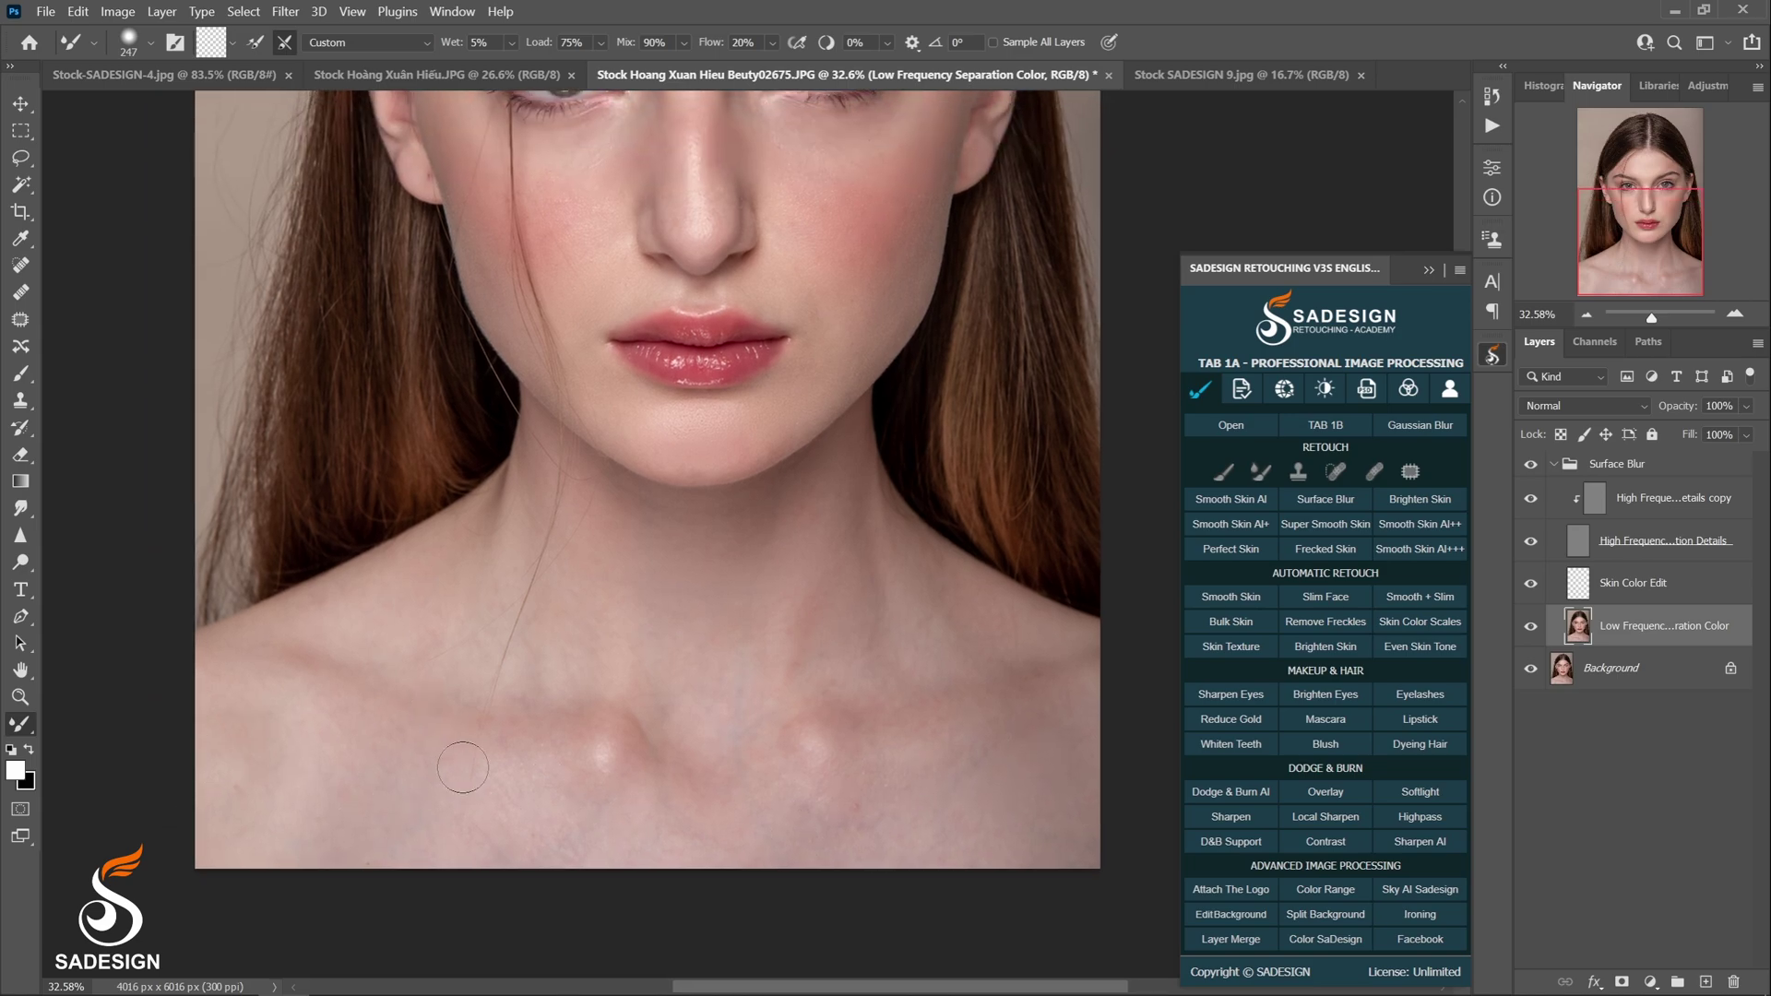
drag(802, 558, 617, 697)
key(z)
drag(636, 467, 611, 567)
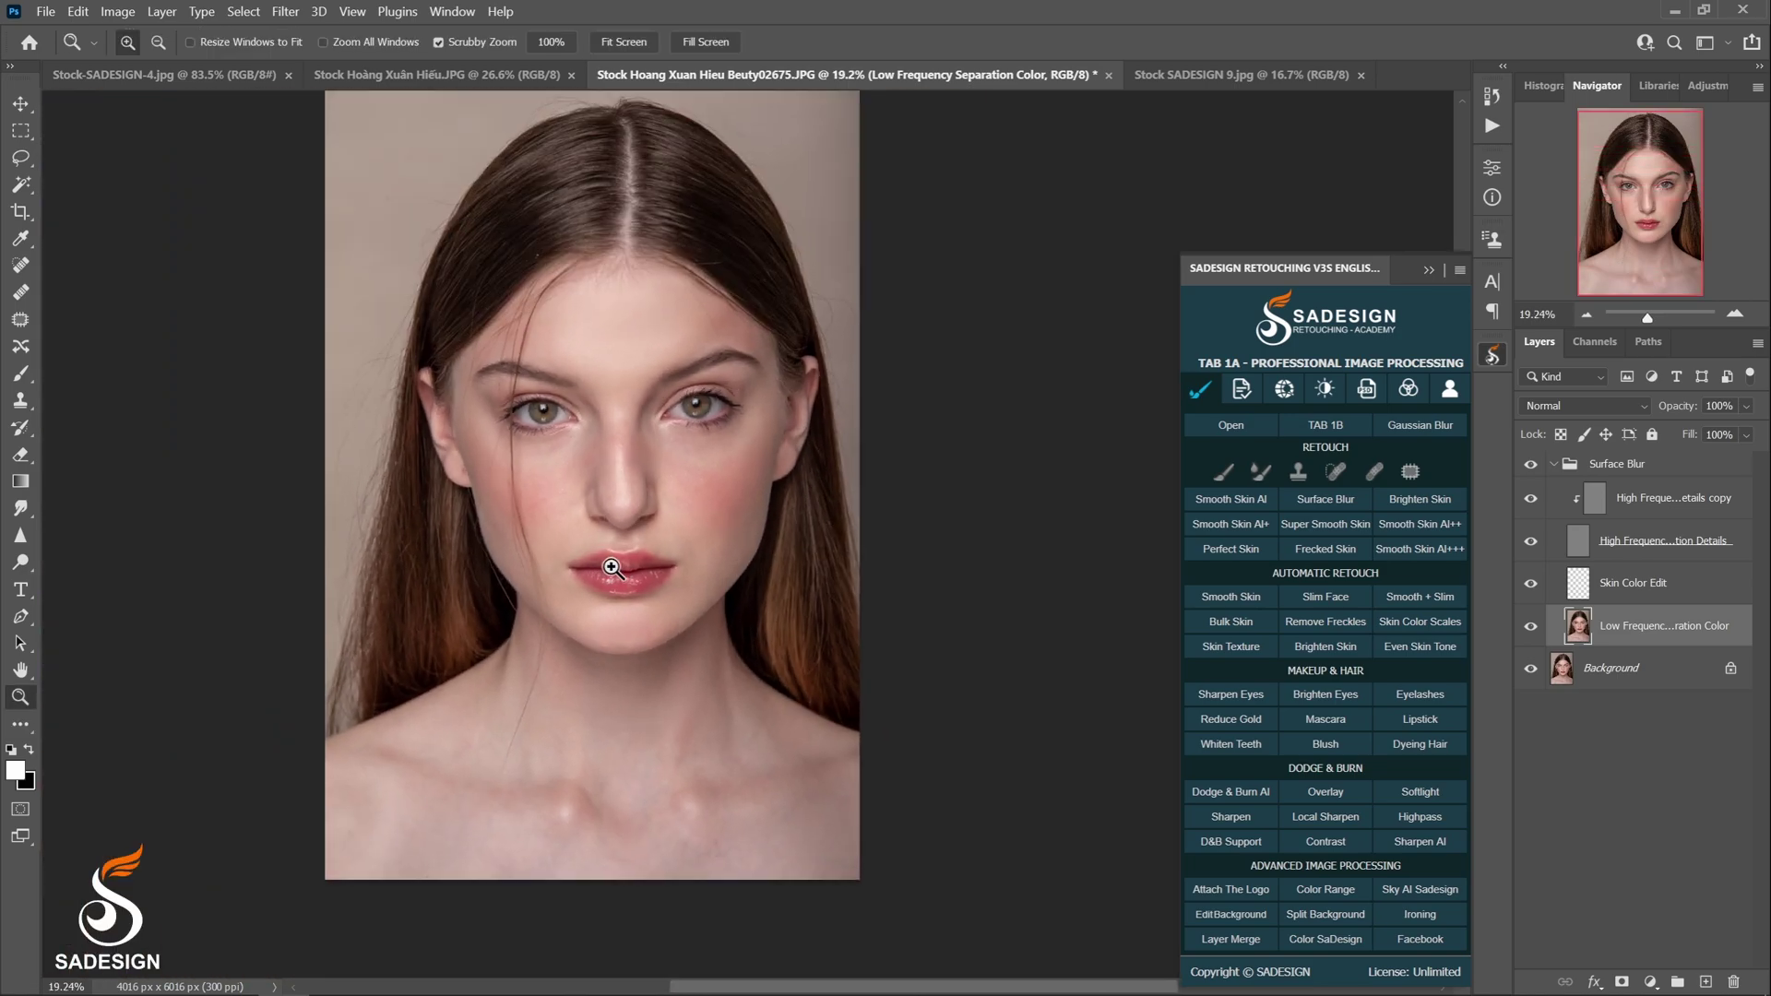
Toggle the Surface Blur group on and off to compare, leaving it visible and selected.
click(1531, 466)
click(1530, 465)
click(1531, 466)
click(1531, 466)
click(1530, 465)
click(1611, 466)
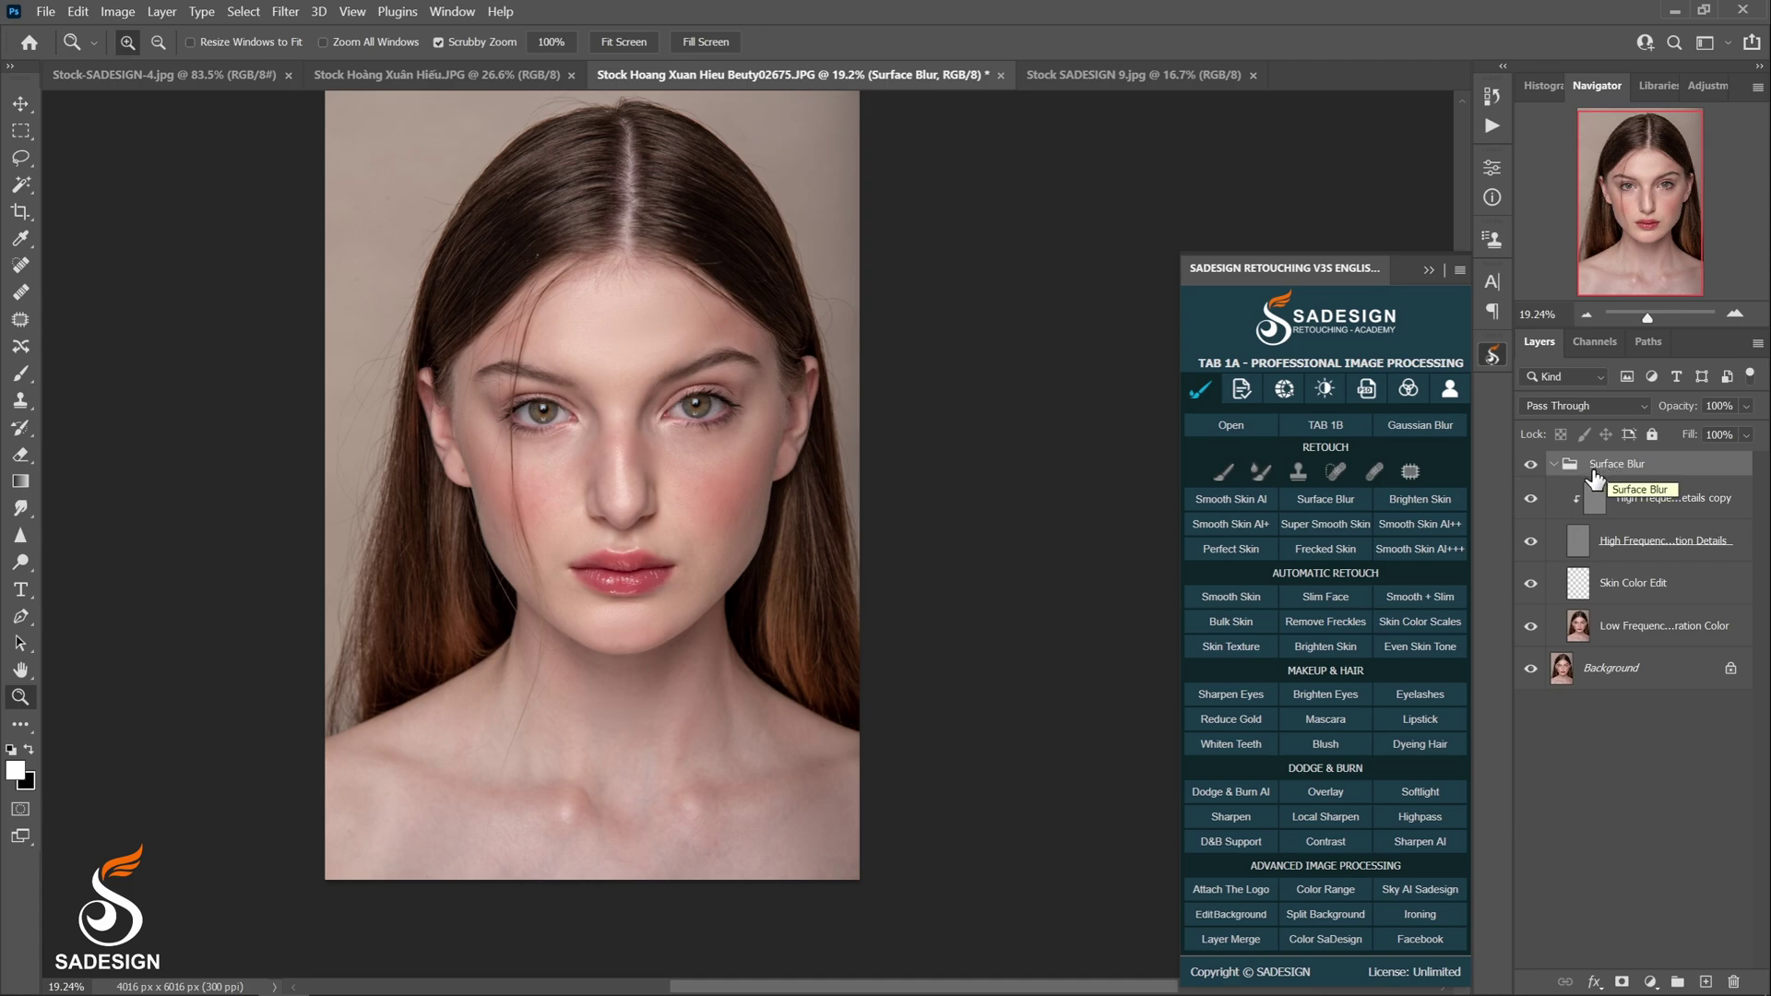
drag(557, 471, 613, 479)
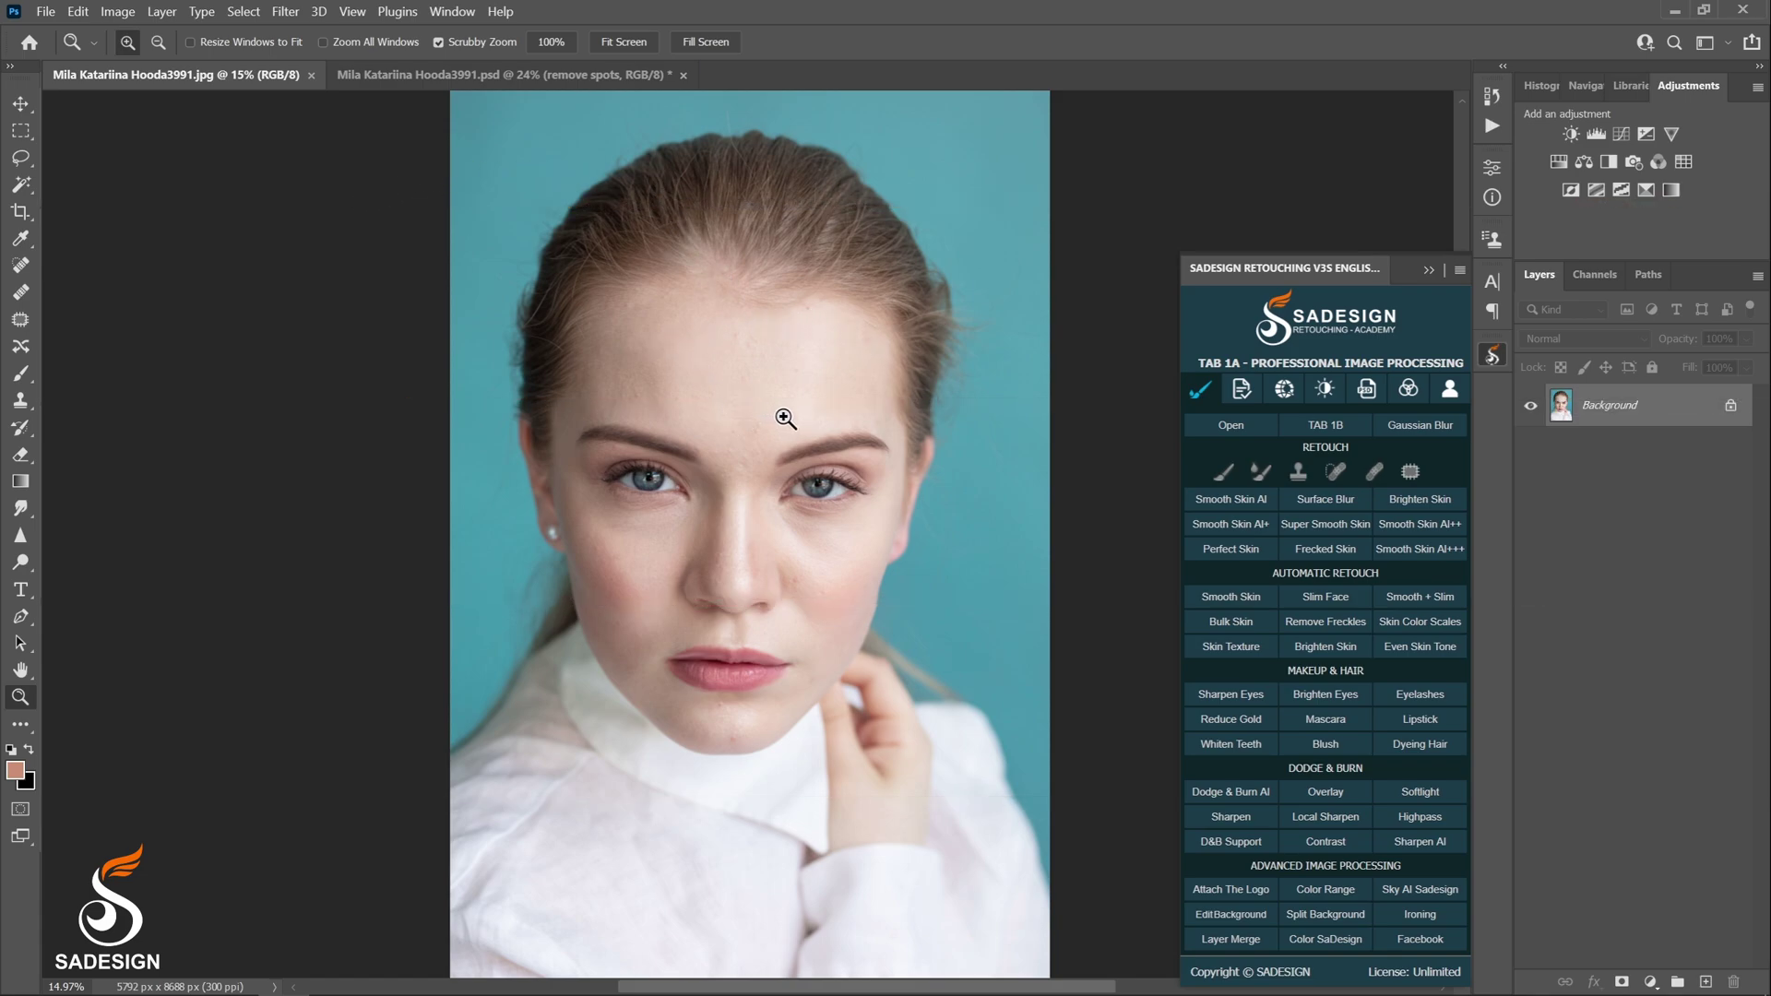
Switch to the teal-background portrait's PSD document and zoom in on the face.
drag(763, 403, 809, 411)
drag(785, 505, 798, 376)
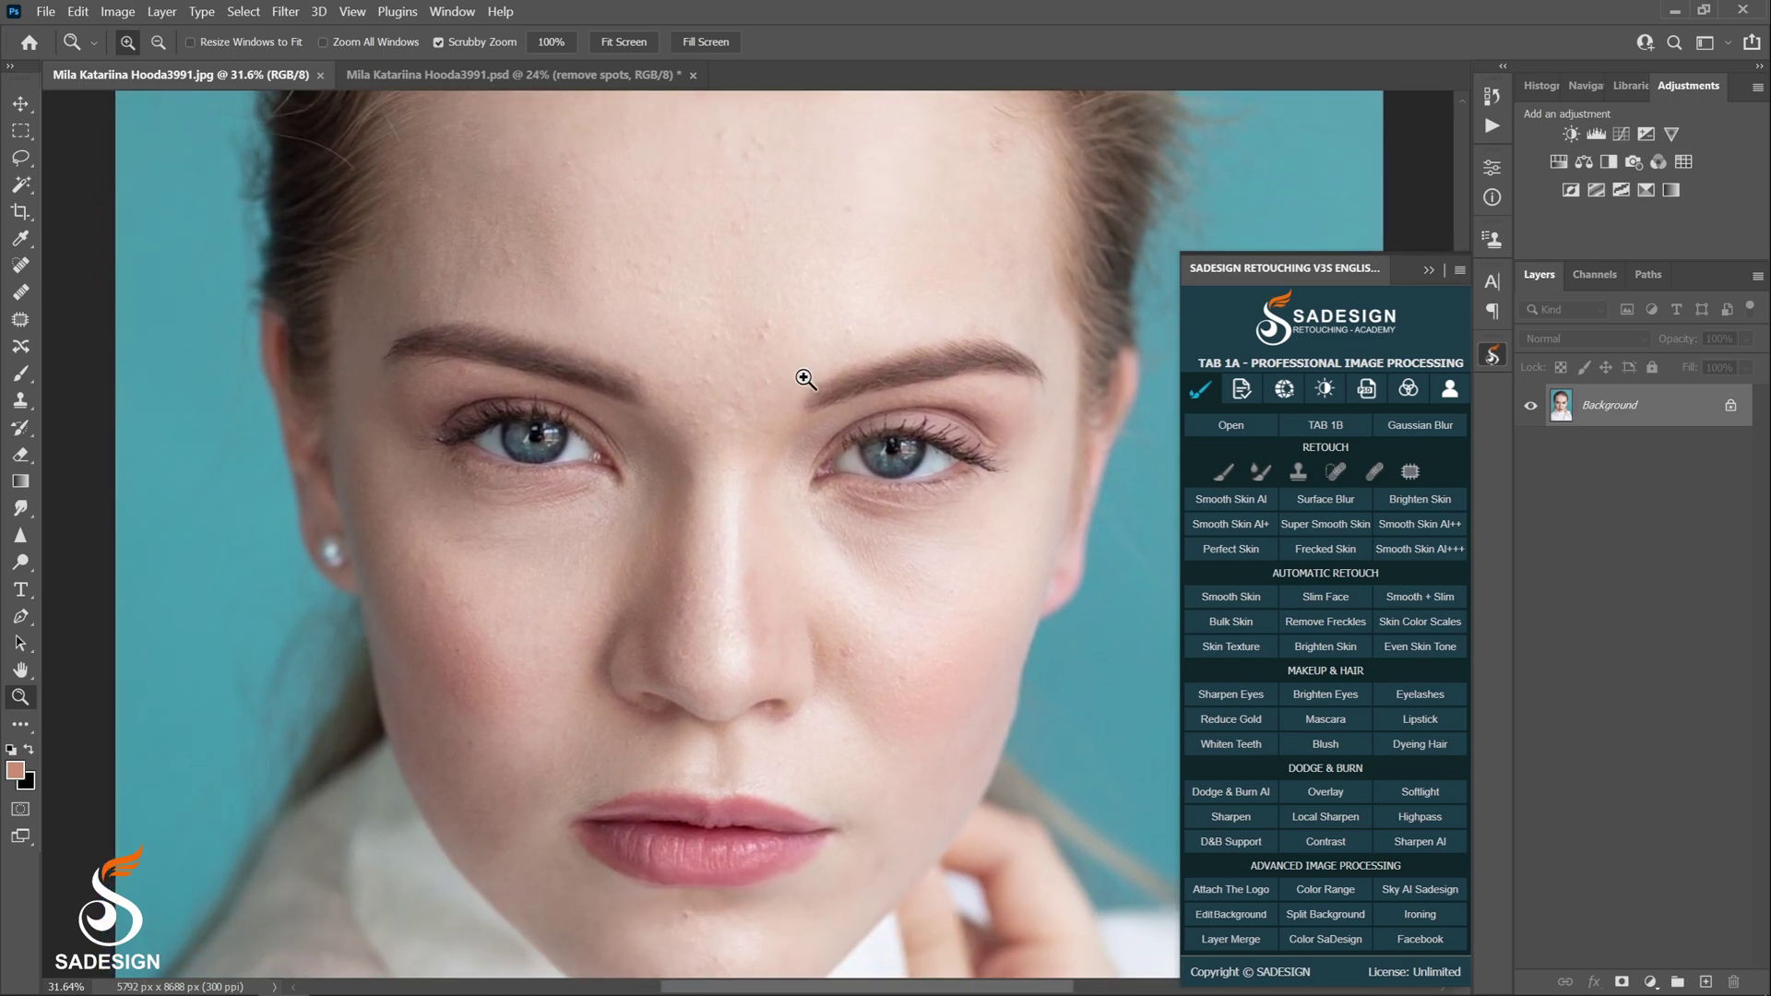
click(523, 75)
scroll(822, 432, down, 3)
scroll(822, 432, up, 7)
drag(743, 415, 802, 396)
Compare with the remove spots layer toggled, then merge it into the Background with Layer Merge.
click(1530, 407)
click(1531, 407)
click(1531, 407)
click(1531, 407)
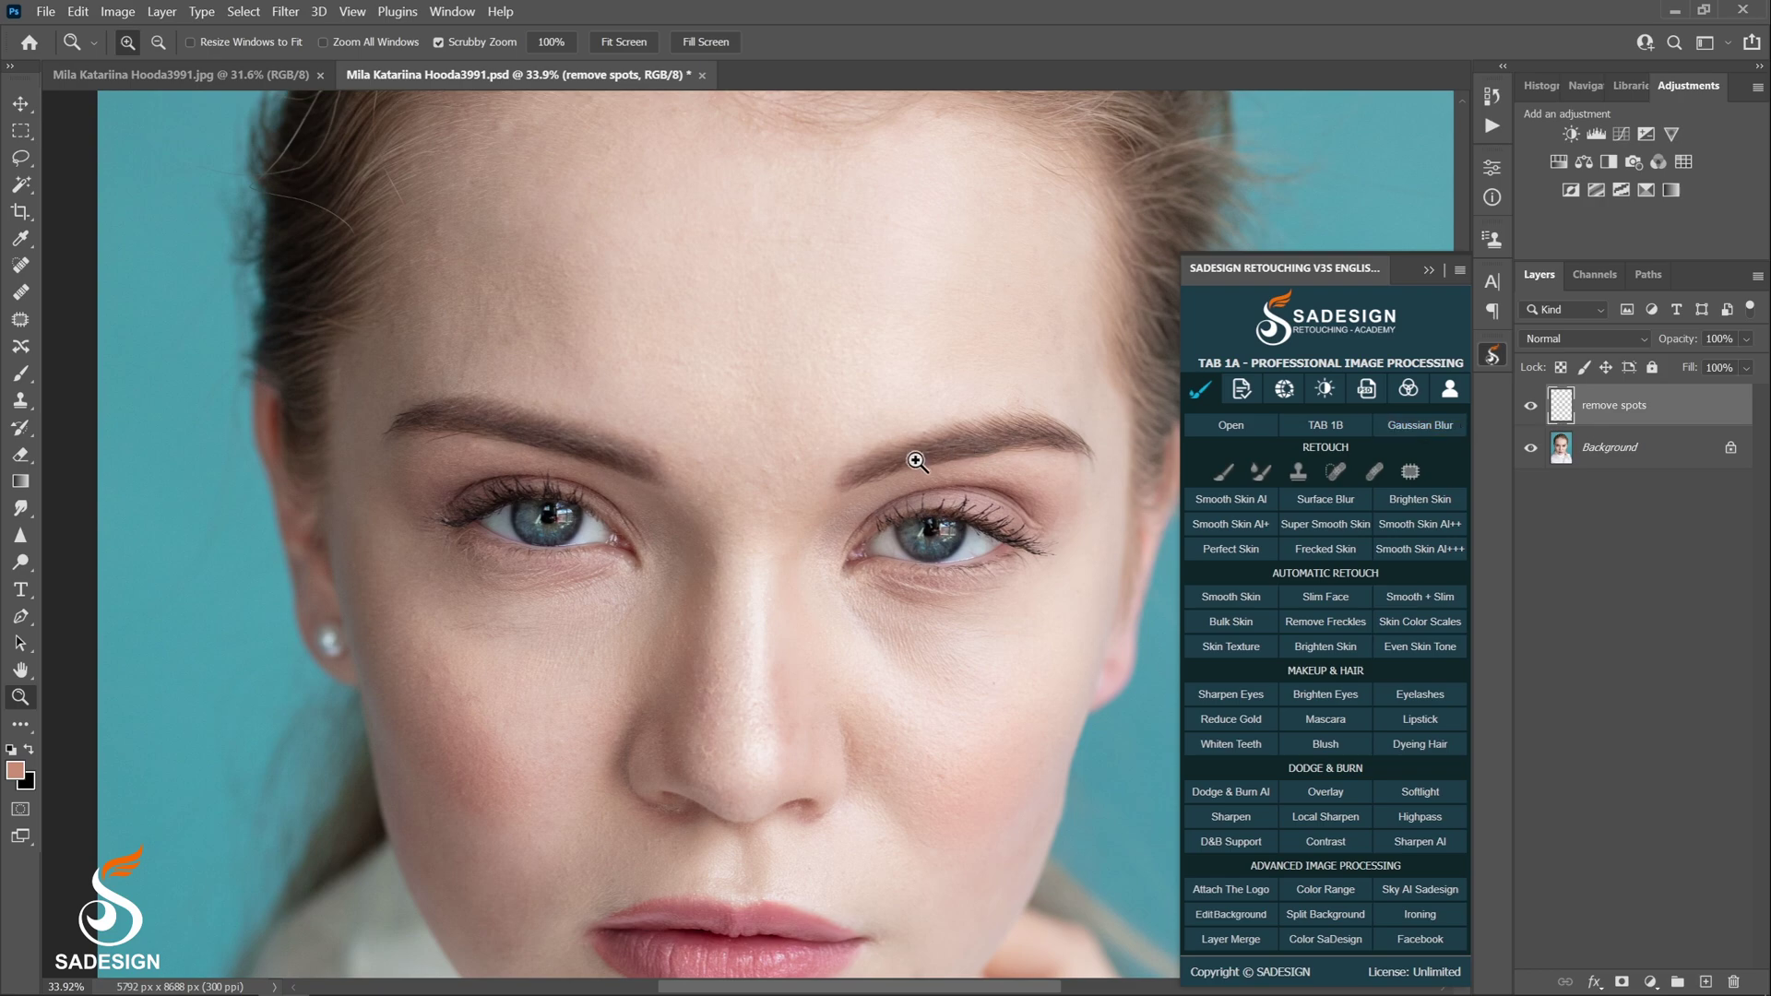
drag(913, 464, 875, 523)
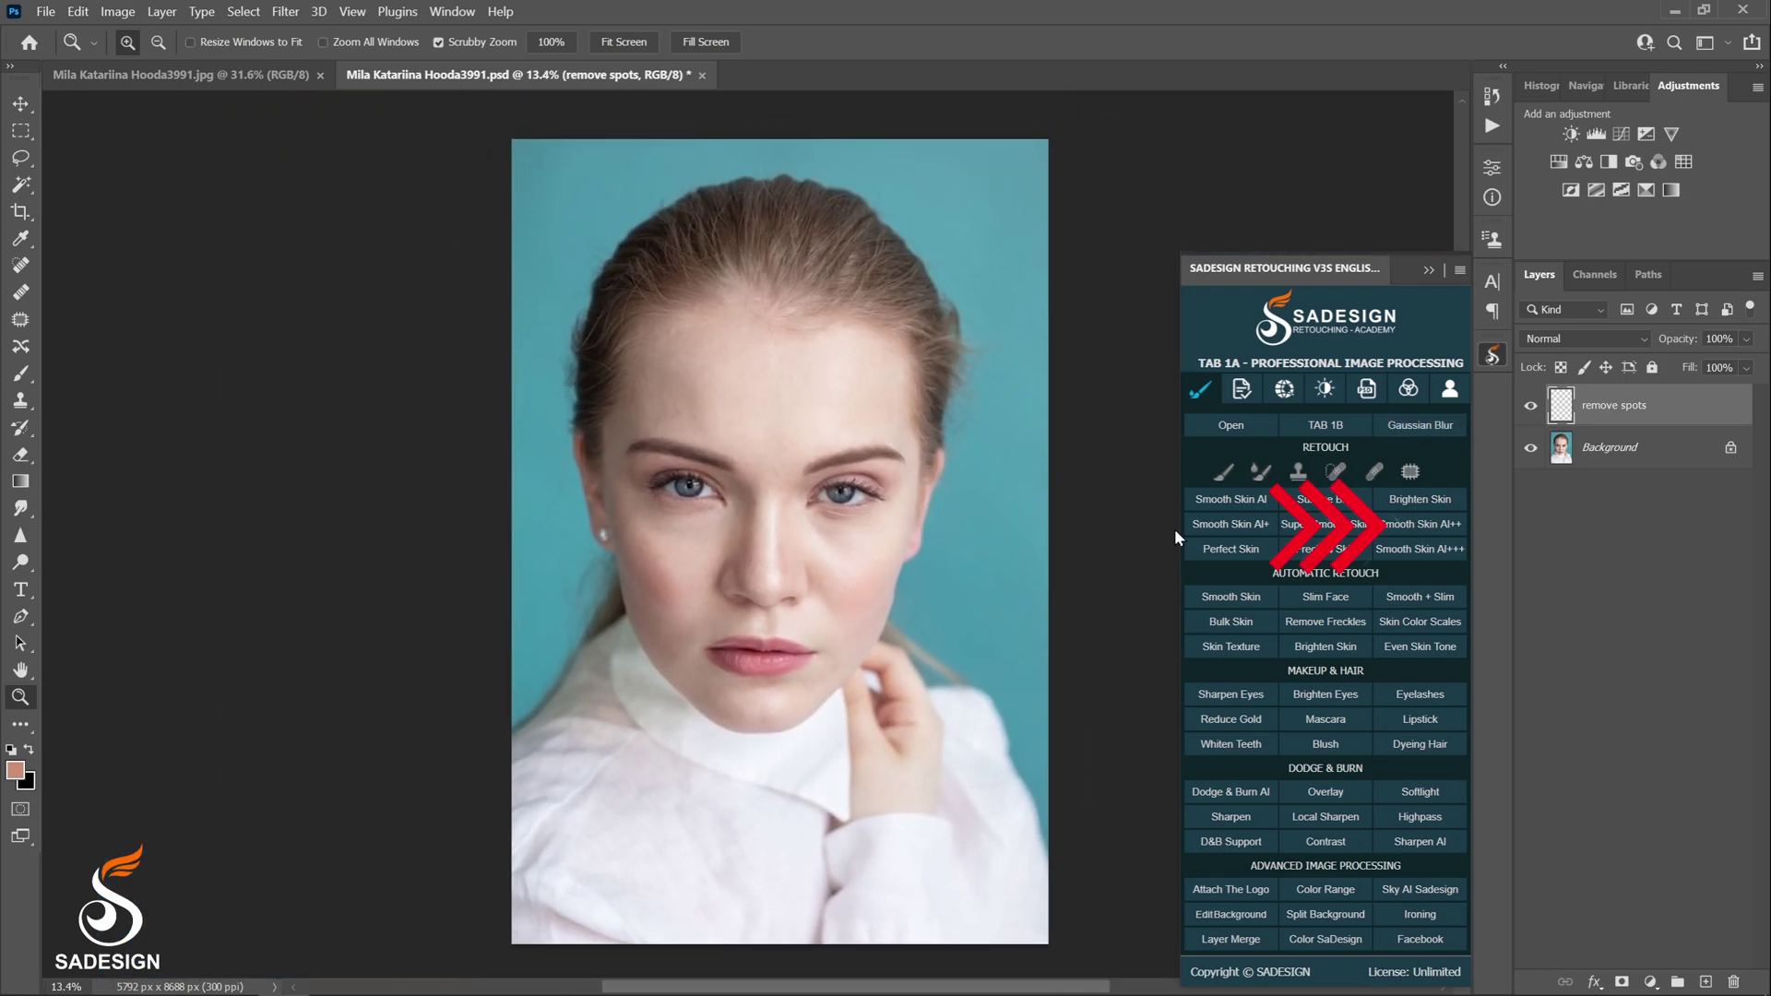
click(1186, 948)
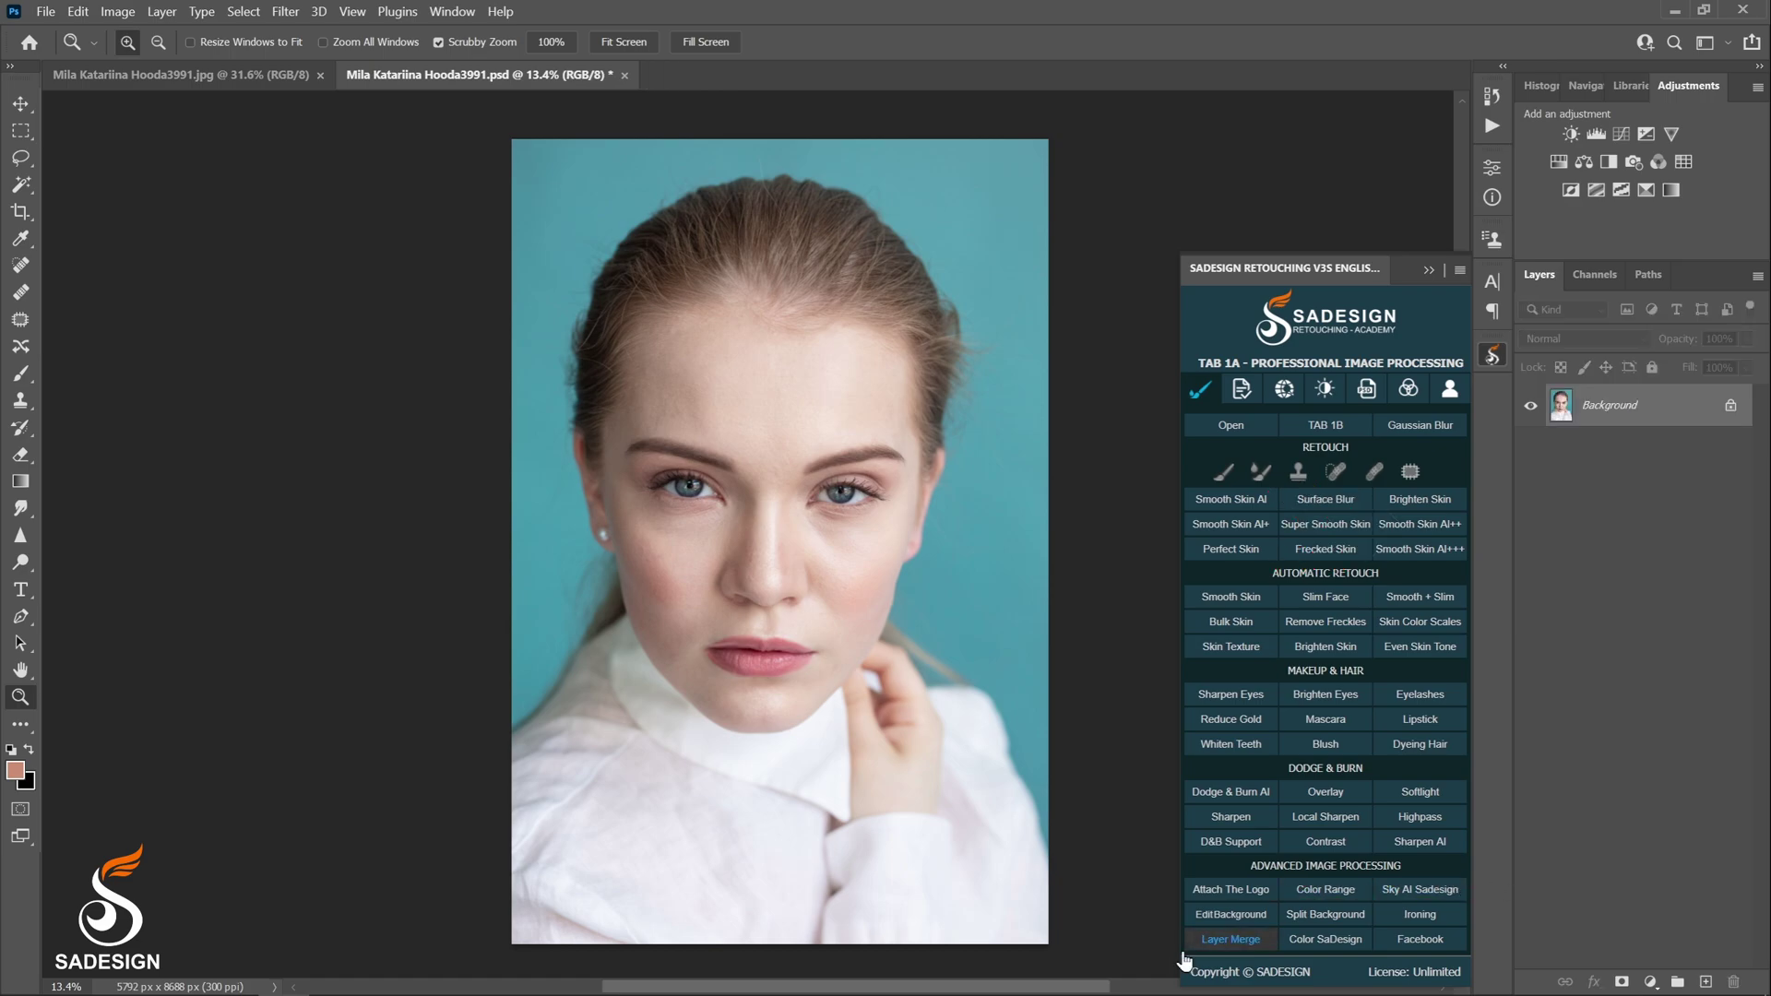
Open Smooth Skin AI++, move its panel aside and run the frequency separation.
click(1188, 518)
drag(939, 249, 360, 267)
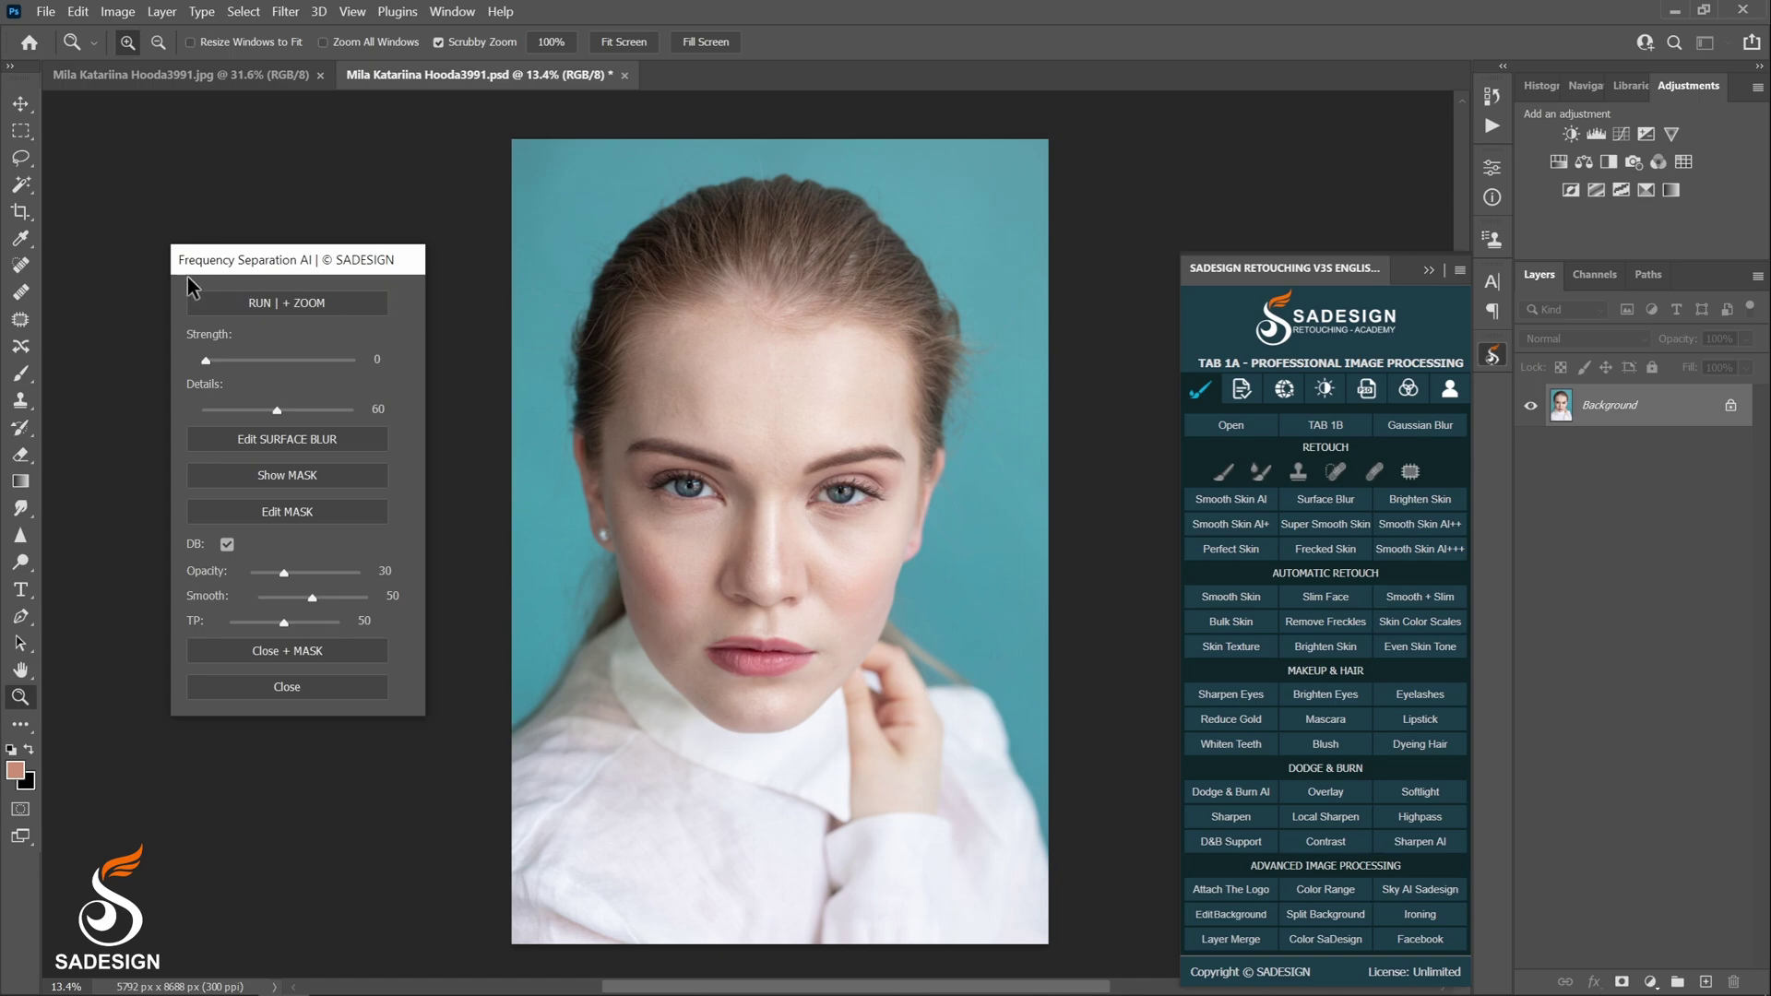
click(346, 304)
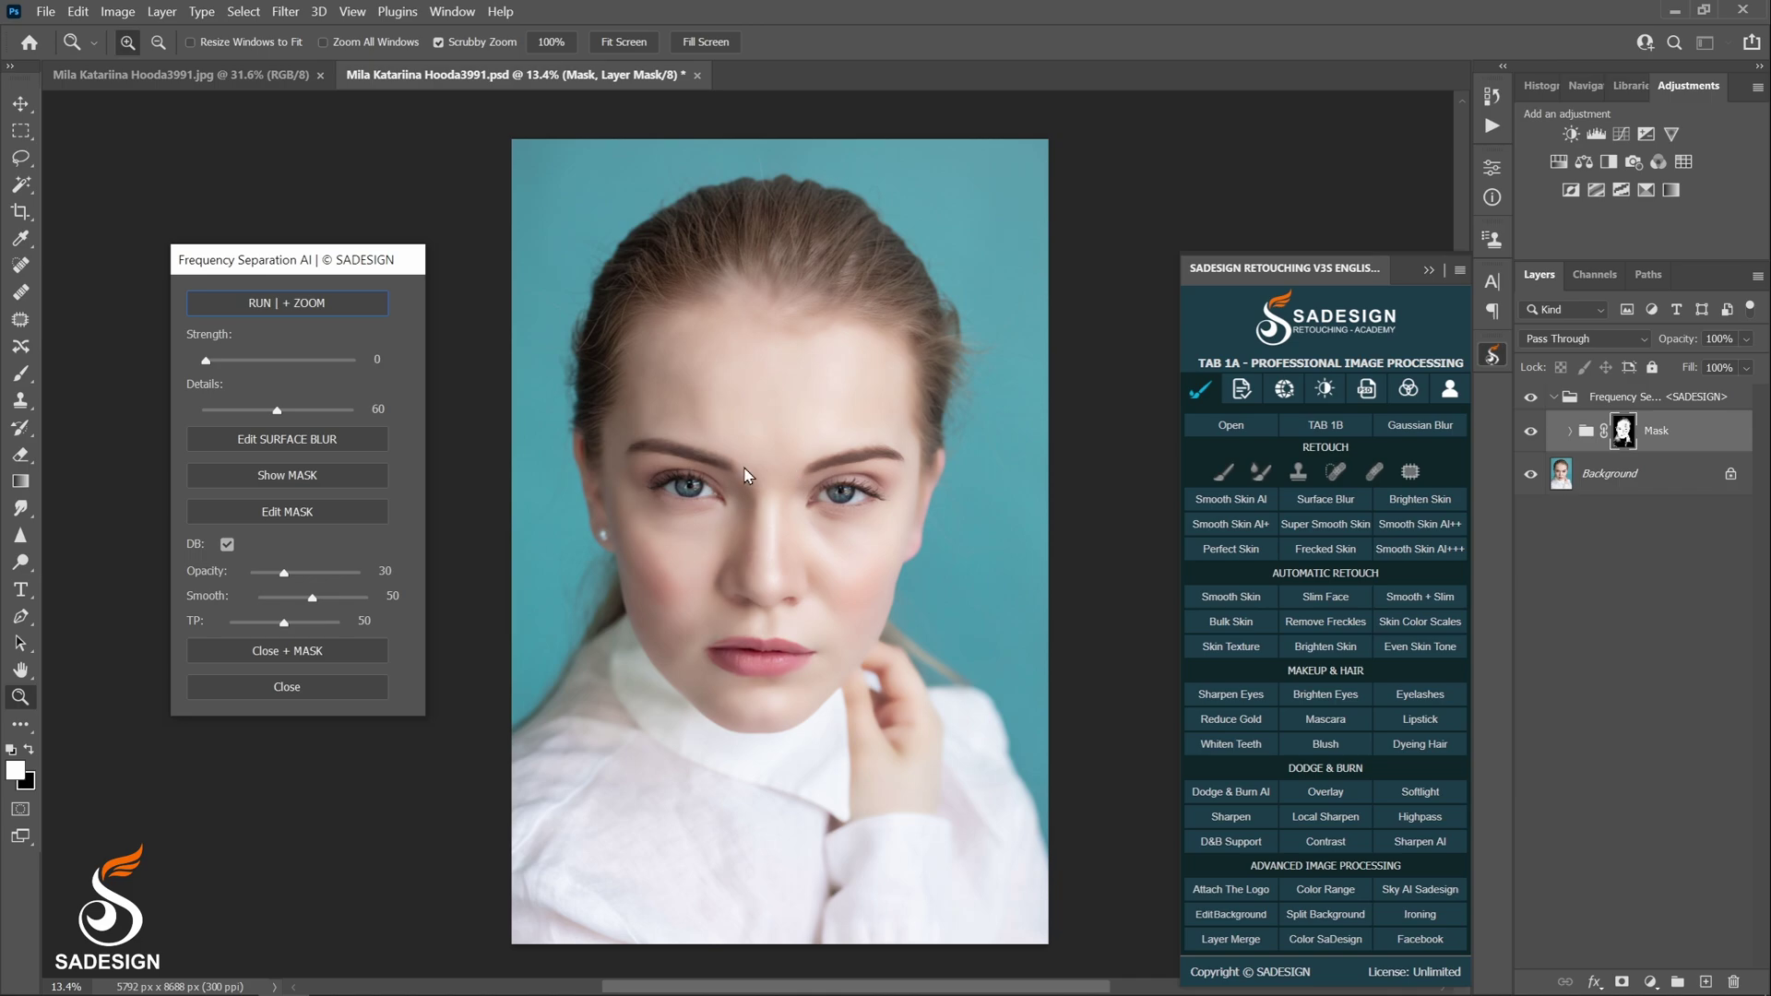
Set the smoothing Strength to 36 and Details to 86.
click(208, 360)
drag(236, 363, 247, 362)
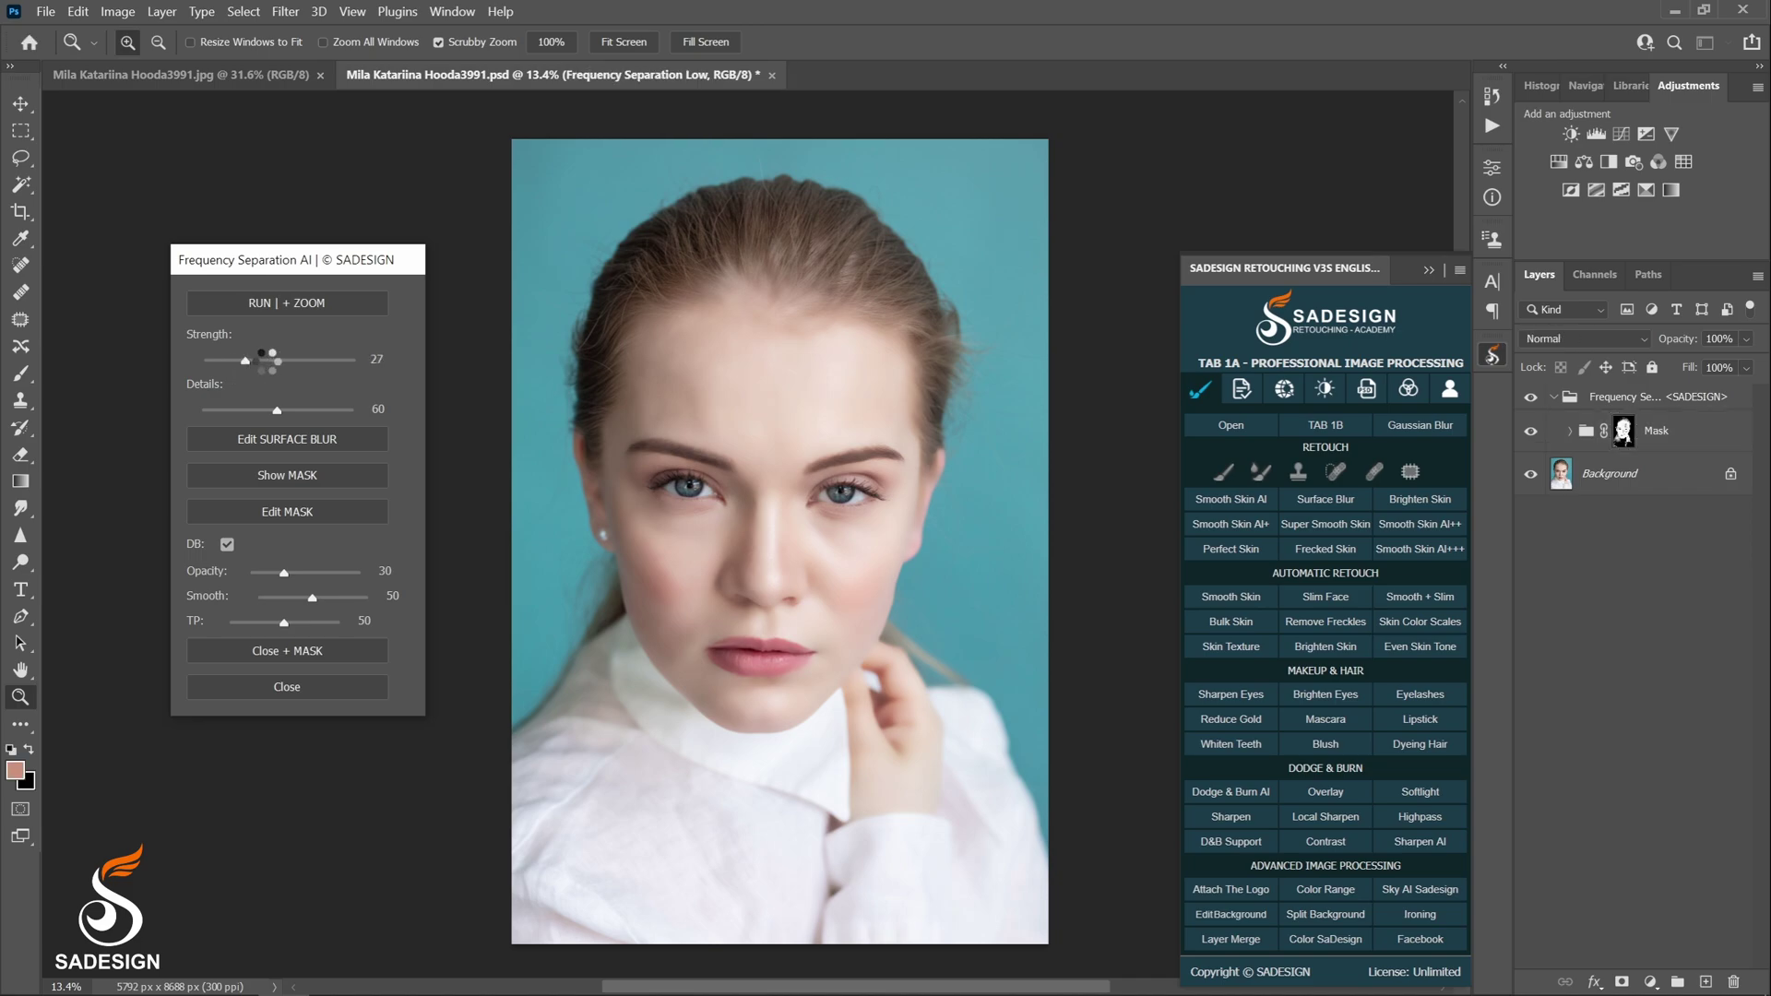
click(264, 361)
click(283, 359)
click(305, 360)
click(352, 361)
click(269, 361)
click(274, 361)
click(260, 361)
drag(279, 411, 229, 414)
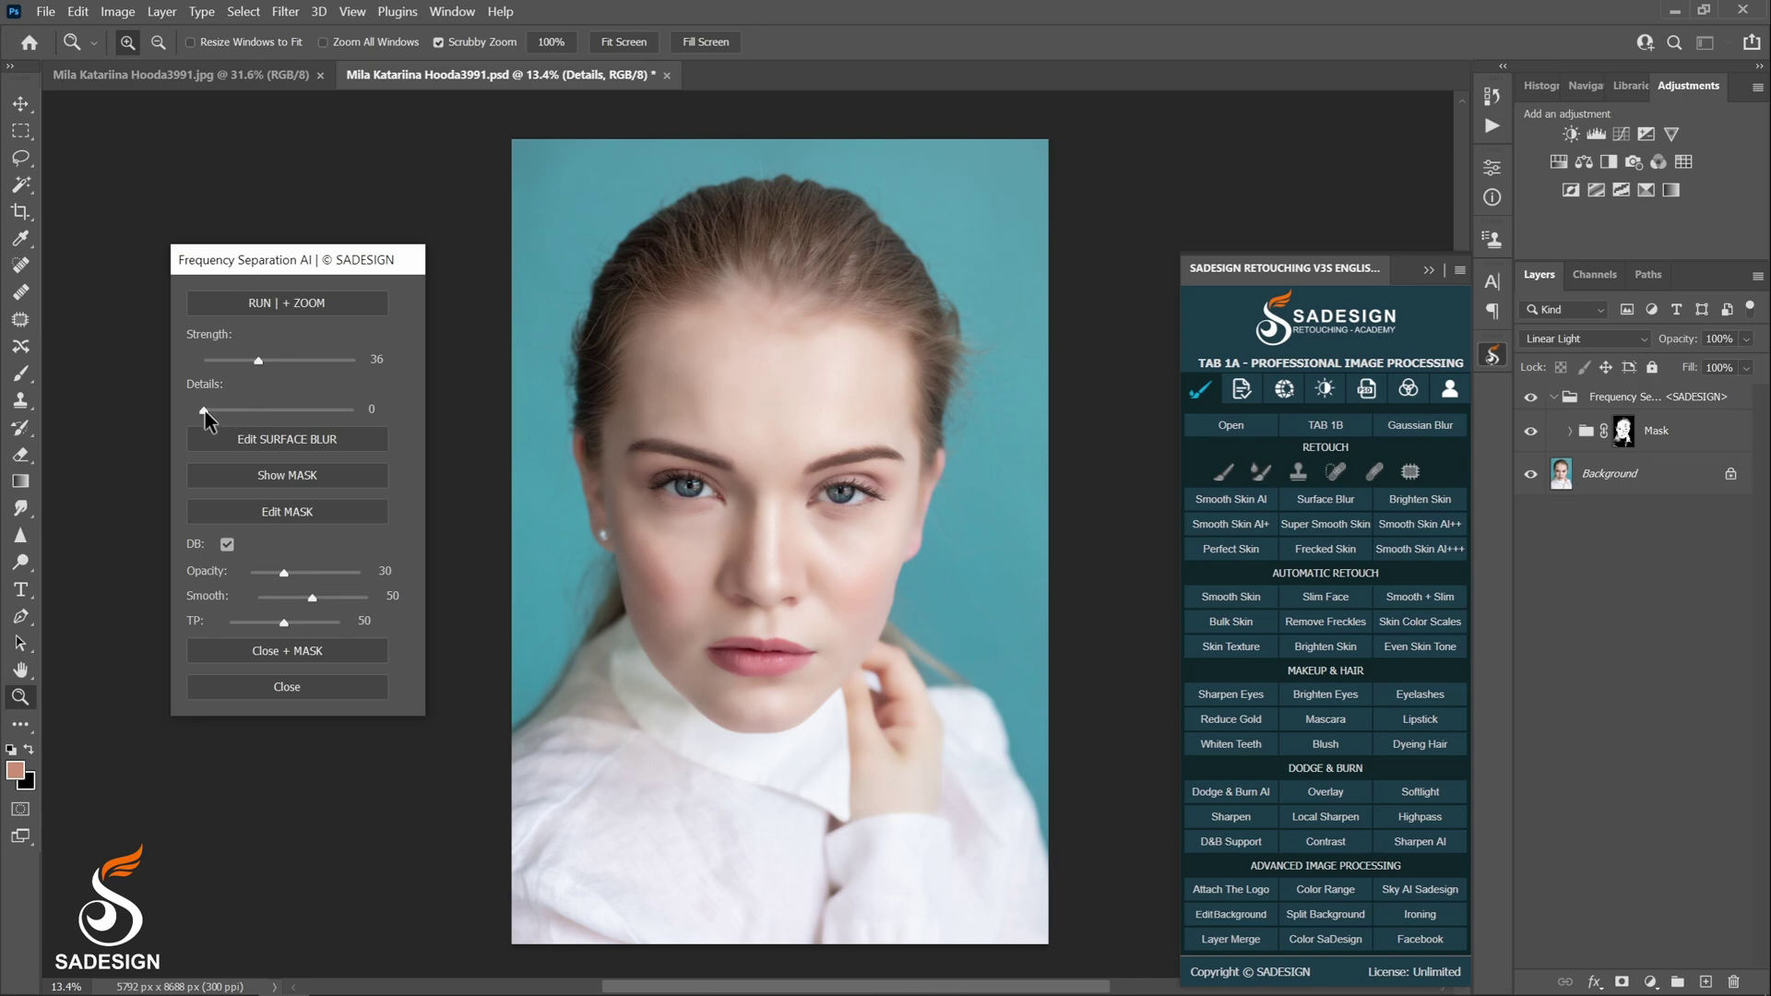
drag(242, 407, 289, 410)
Edit the surface blur and apply a Radius of 20.
click(320, 440)
drag(854, 180, 1108, 204)
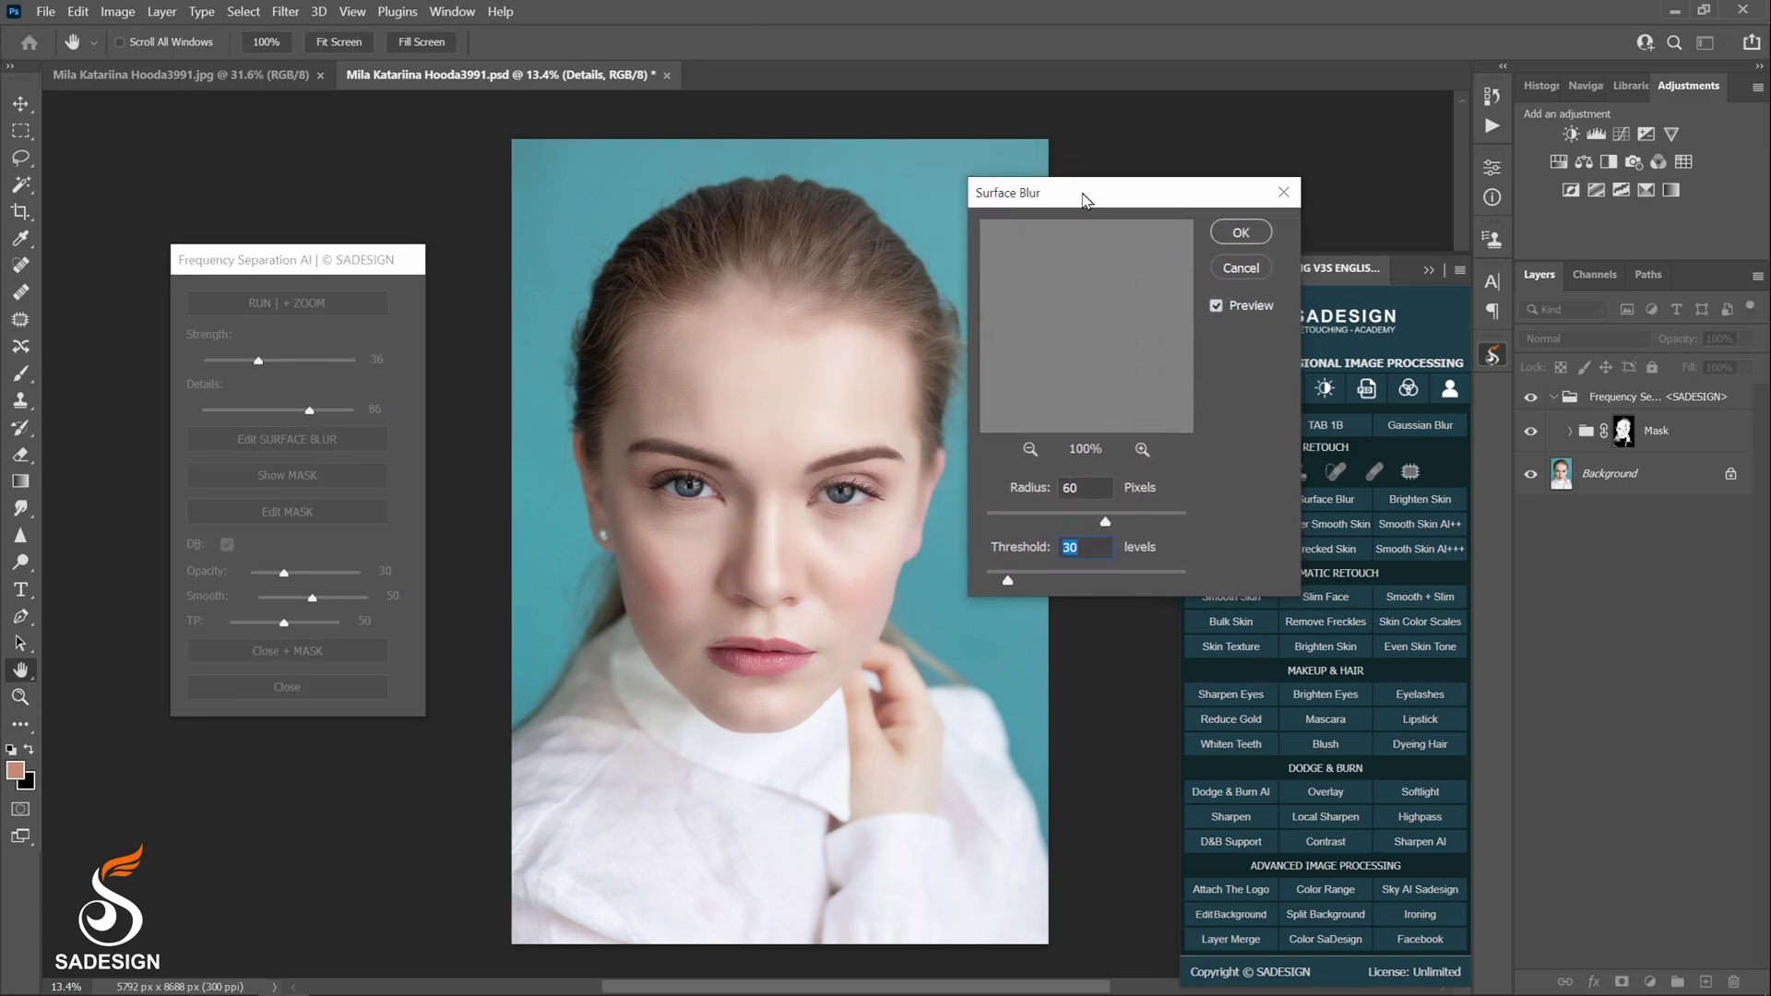
click(1024, 515)
key(Return)
Toggle DB off and back on, then set its Opacity to 29 and lower TP.
click(227, 544)
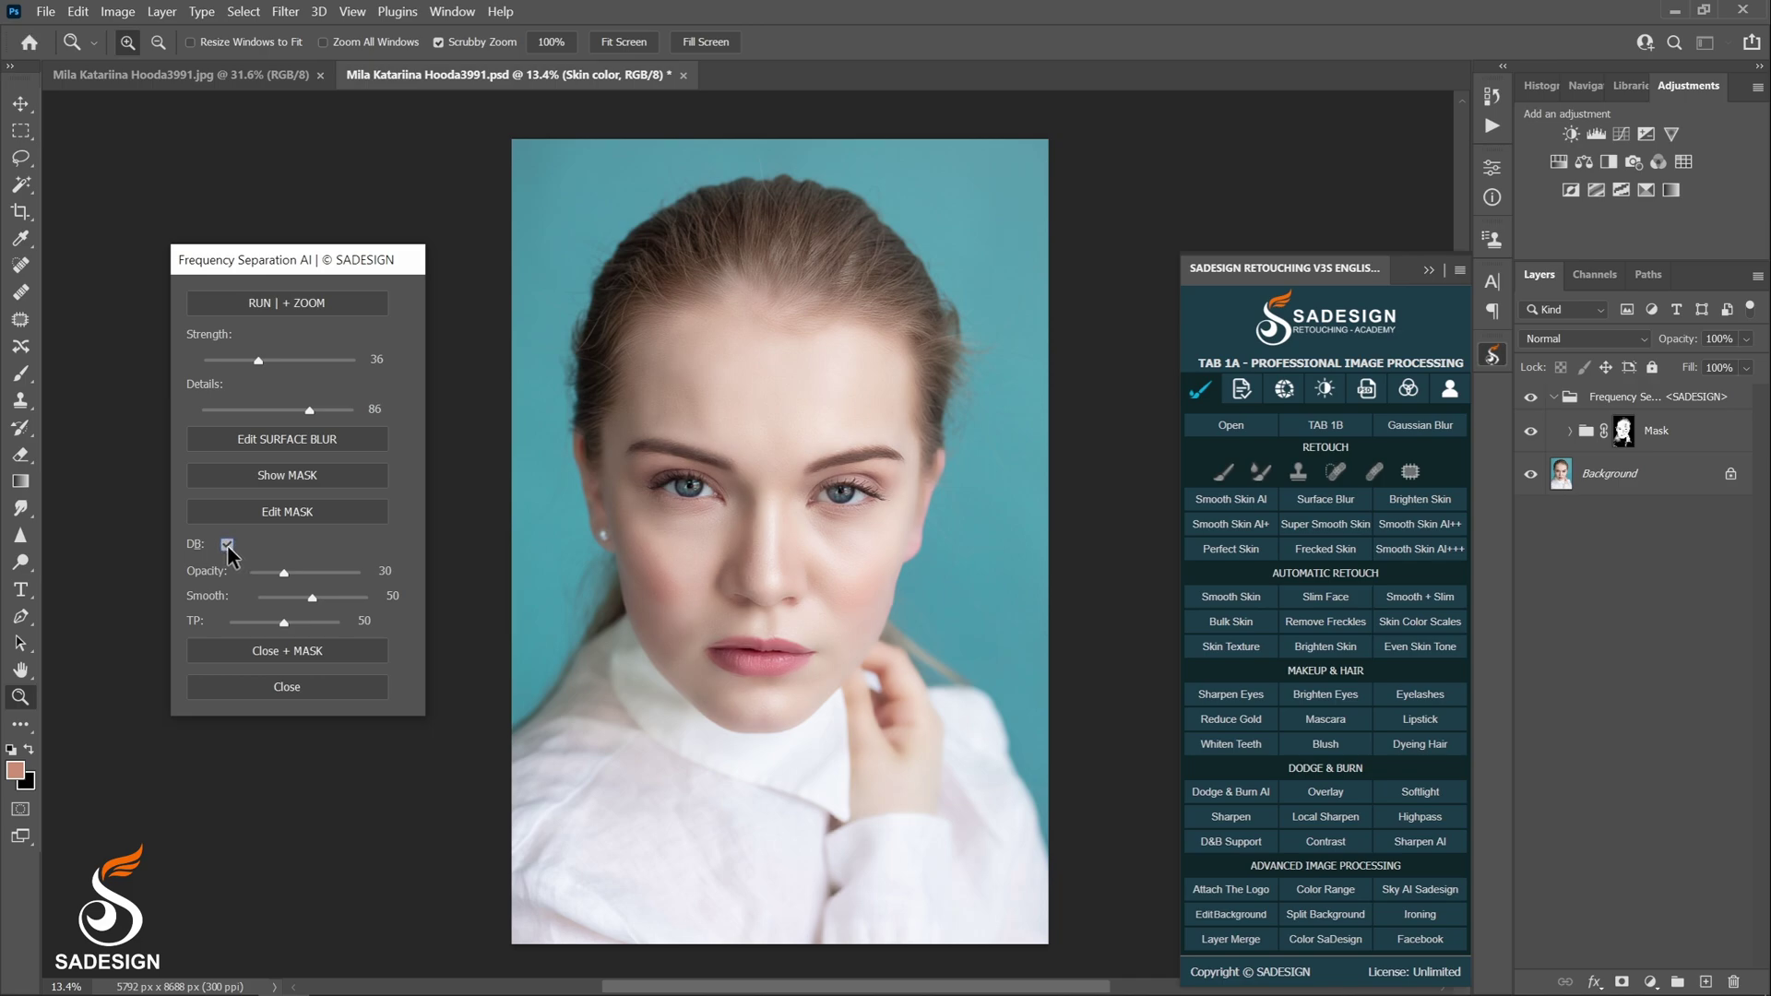
click(227, 545)
drag(283, 573, 355, 597)
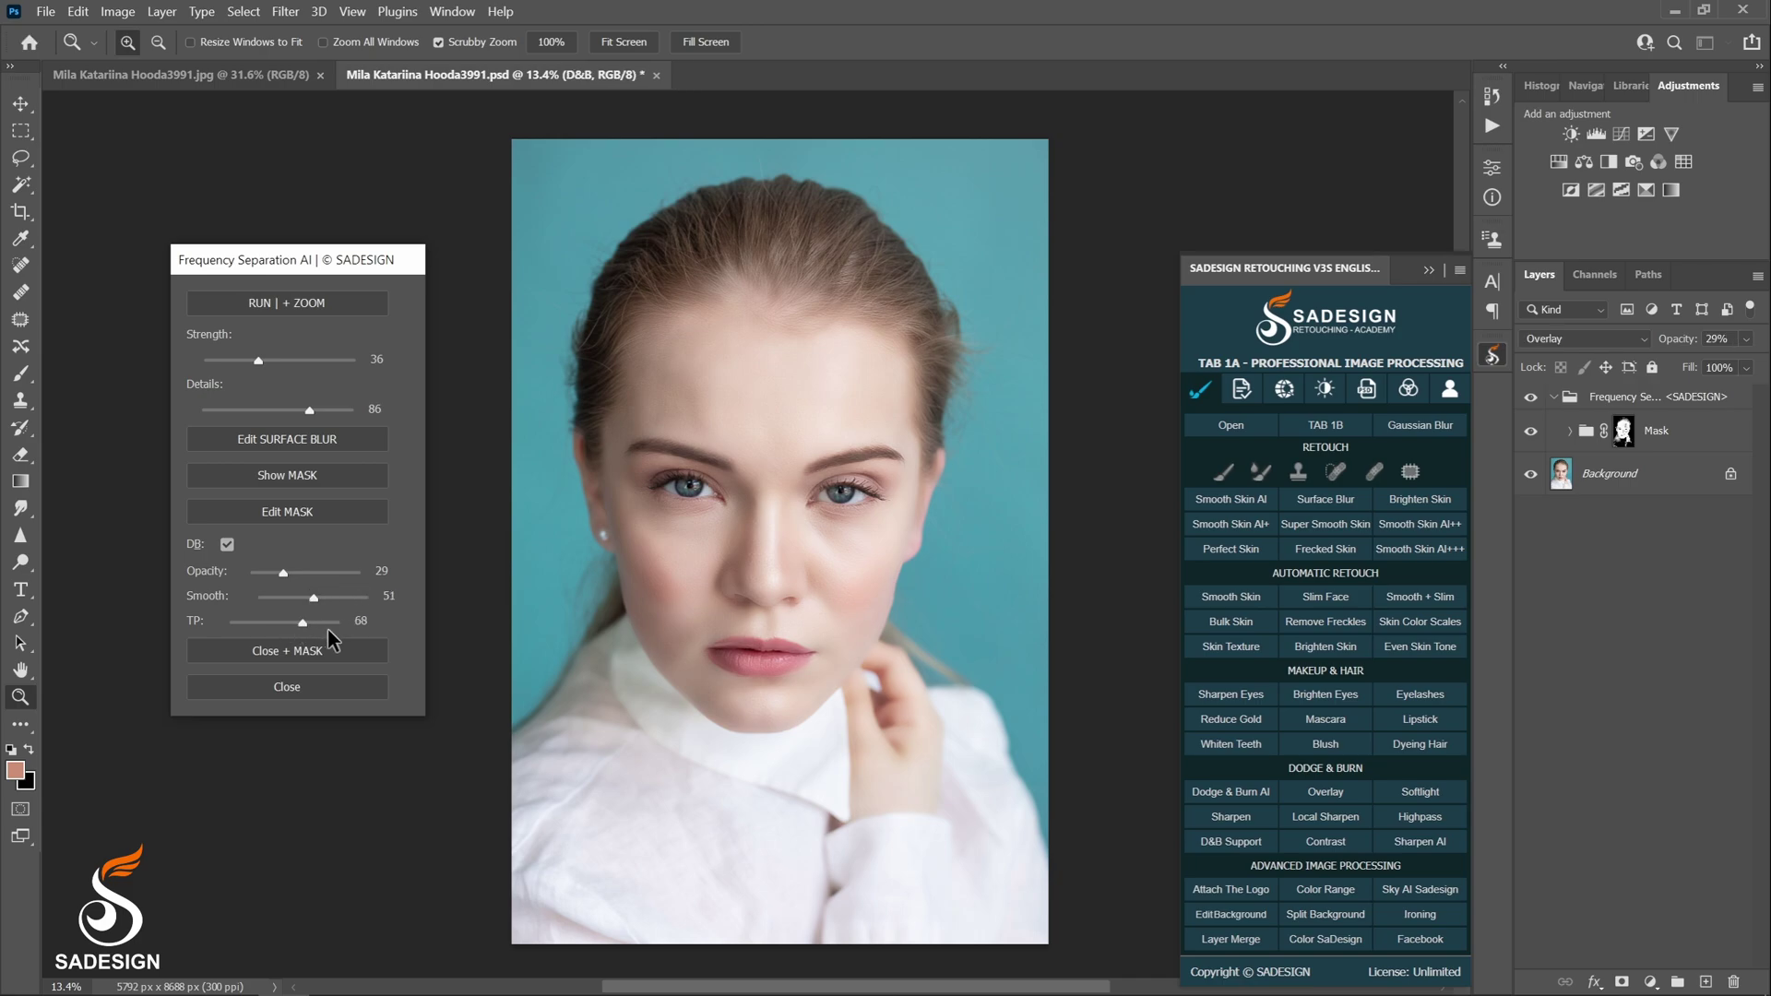
mouse_move(303, 623)
mouse_down()
mouse_move(240, 623)
mouse_move(270, 622)
mouse_up()
Set TP to 46, merge into the Smooth da AI layer, and inspect it alone before showing Background.
click(280, 624)
click(297, 651)
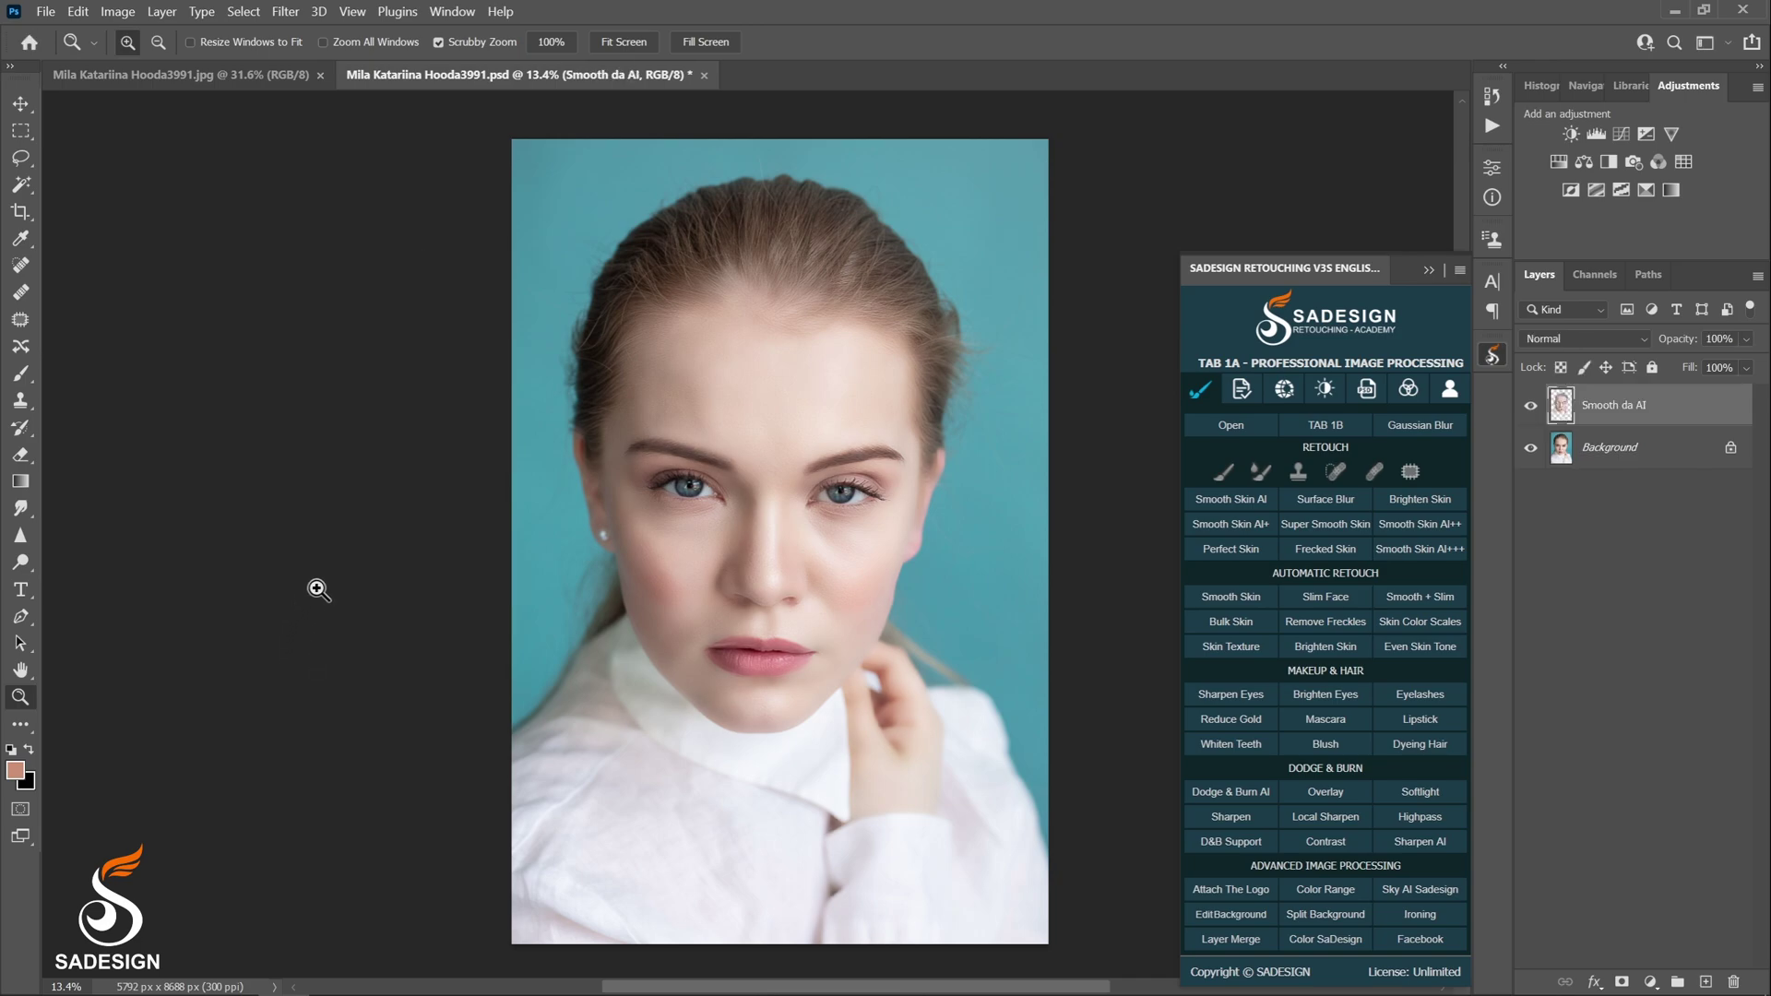
click(1528, 407)
click(1530, 448)
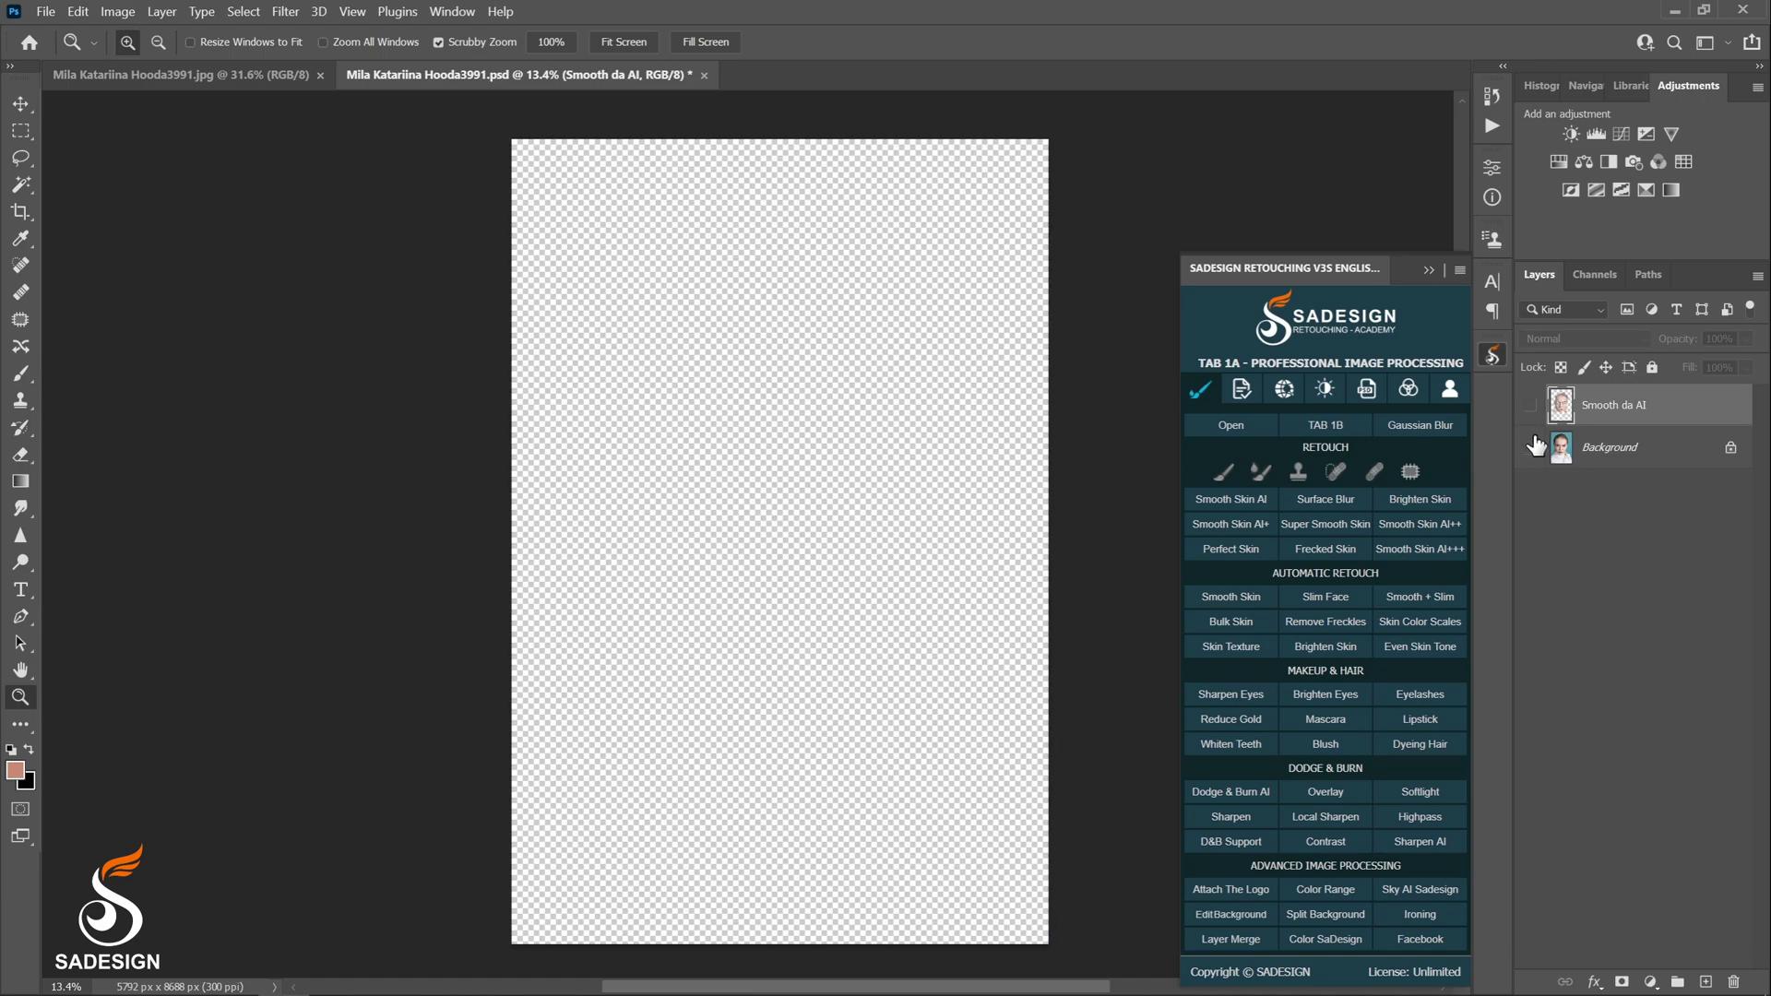
click(1529, 410)
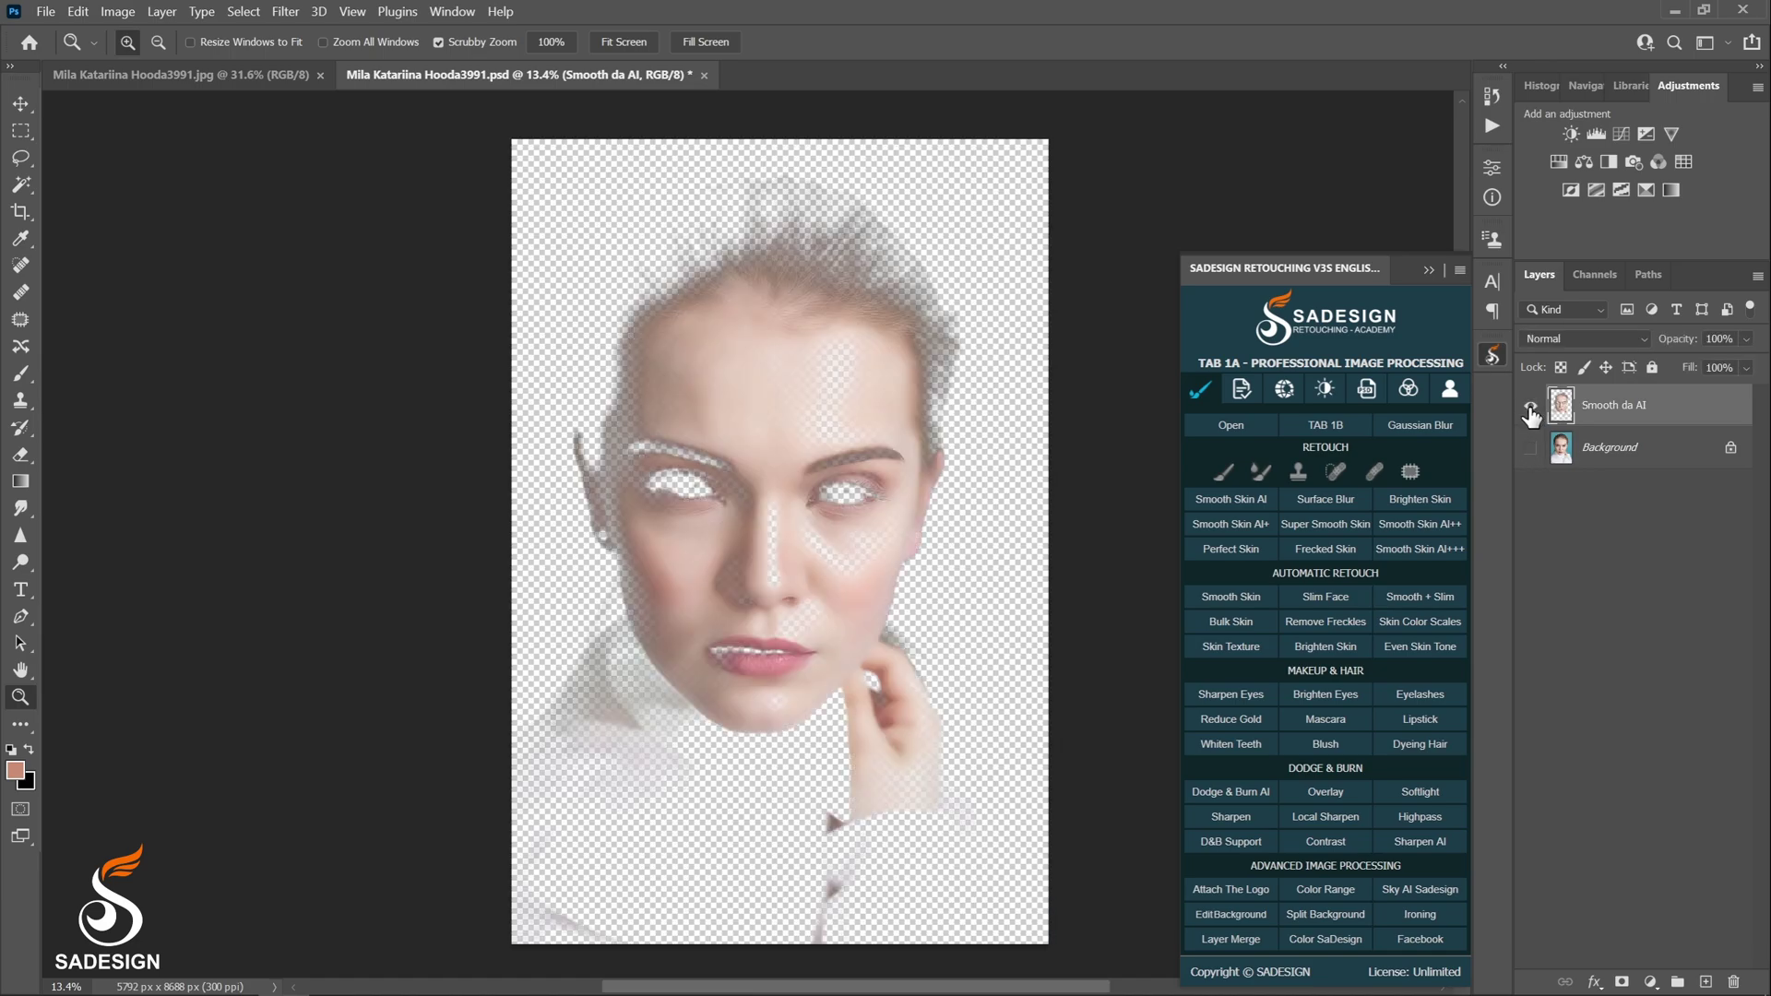
click(1530, 408)
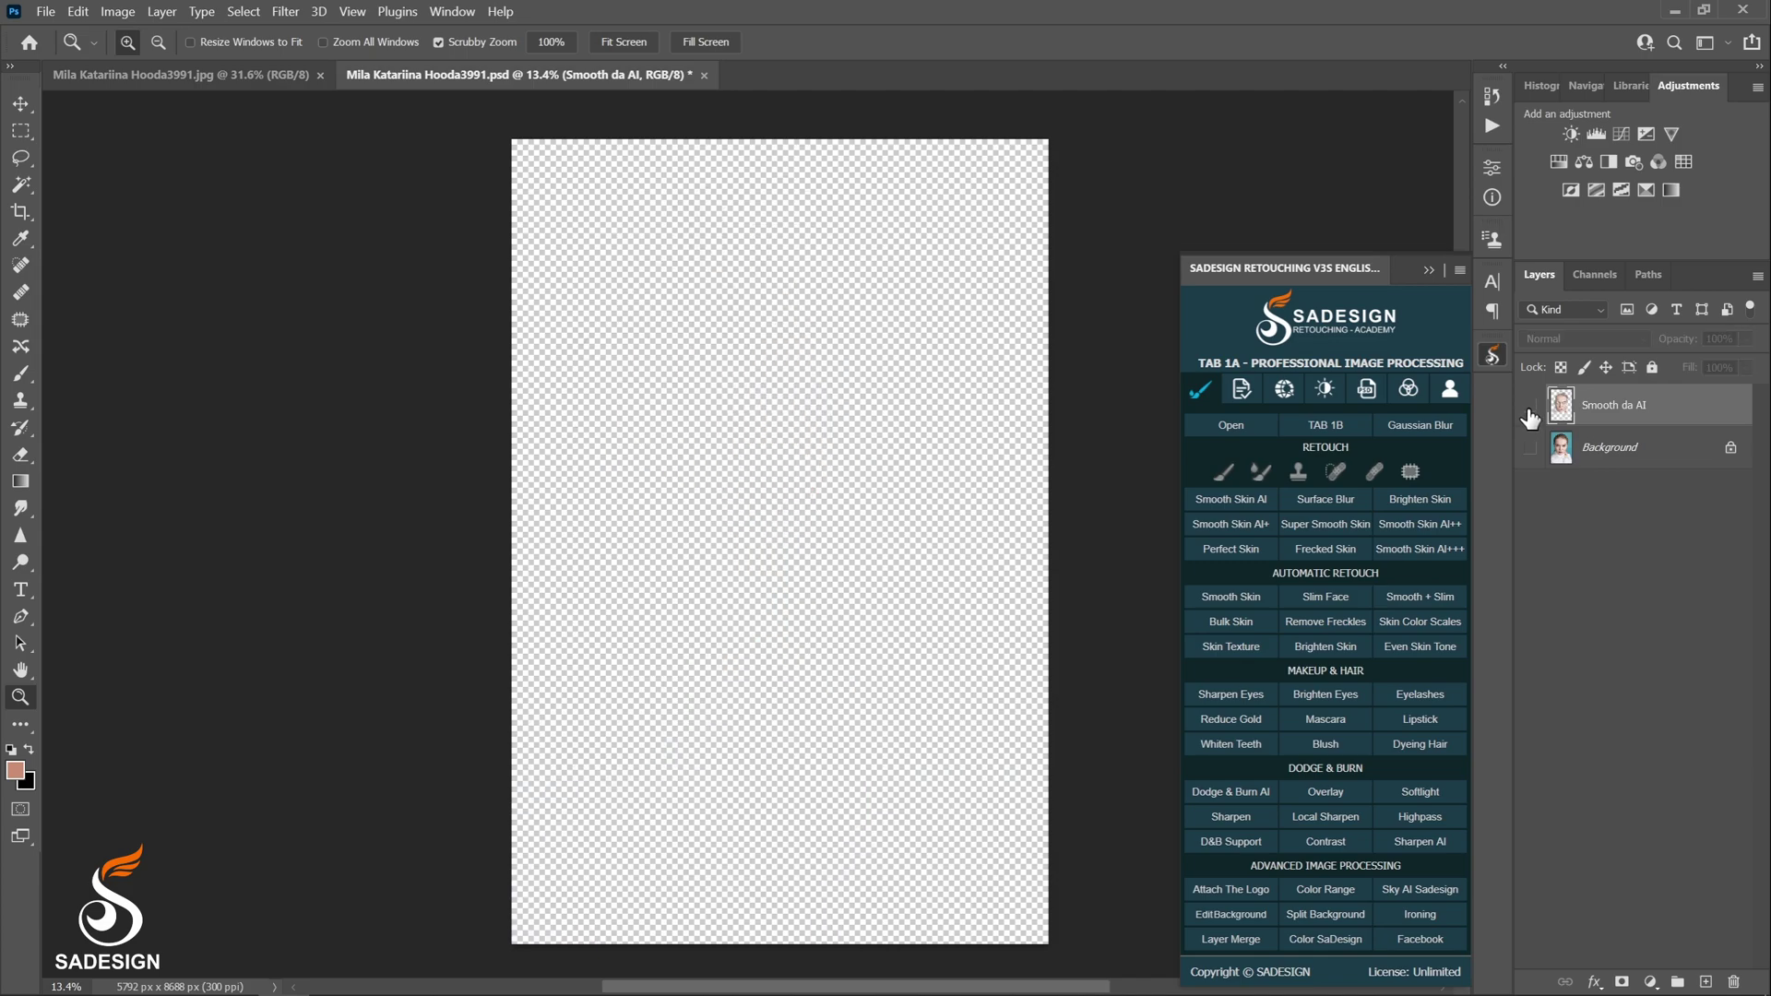
click(1530, 408)
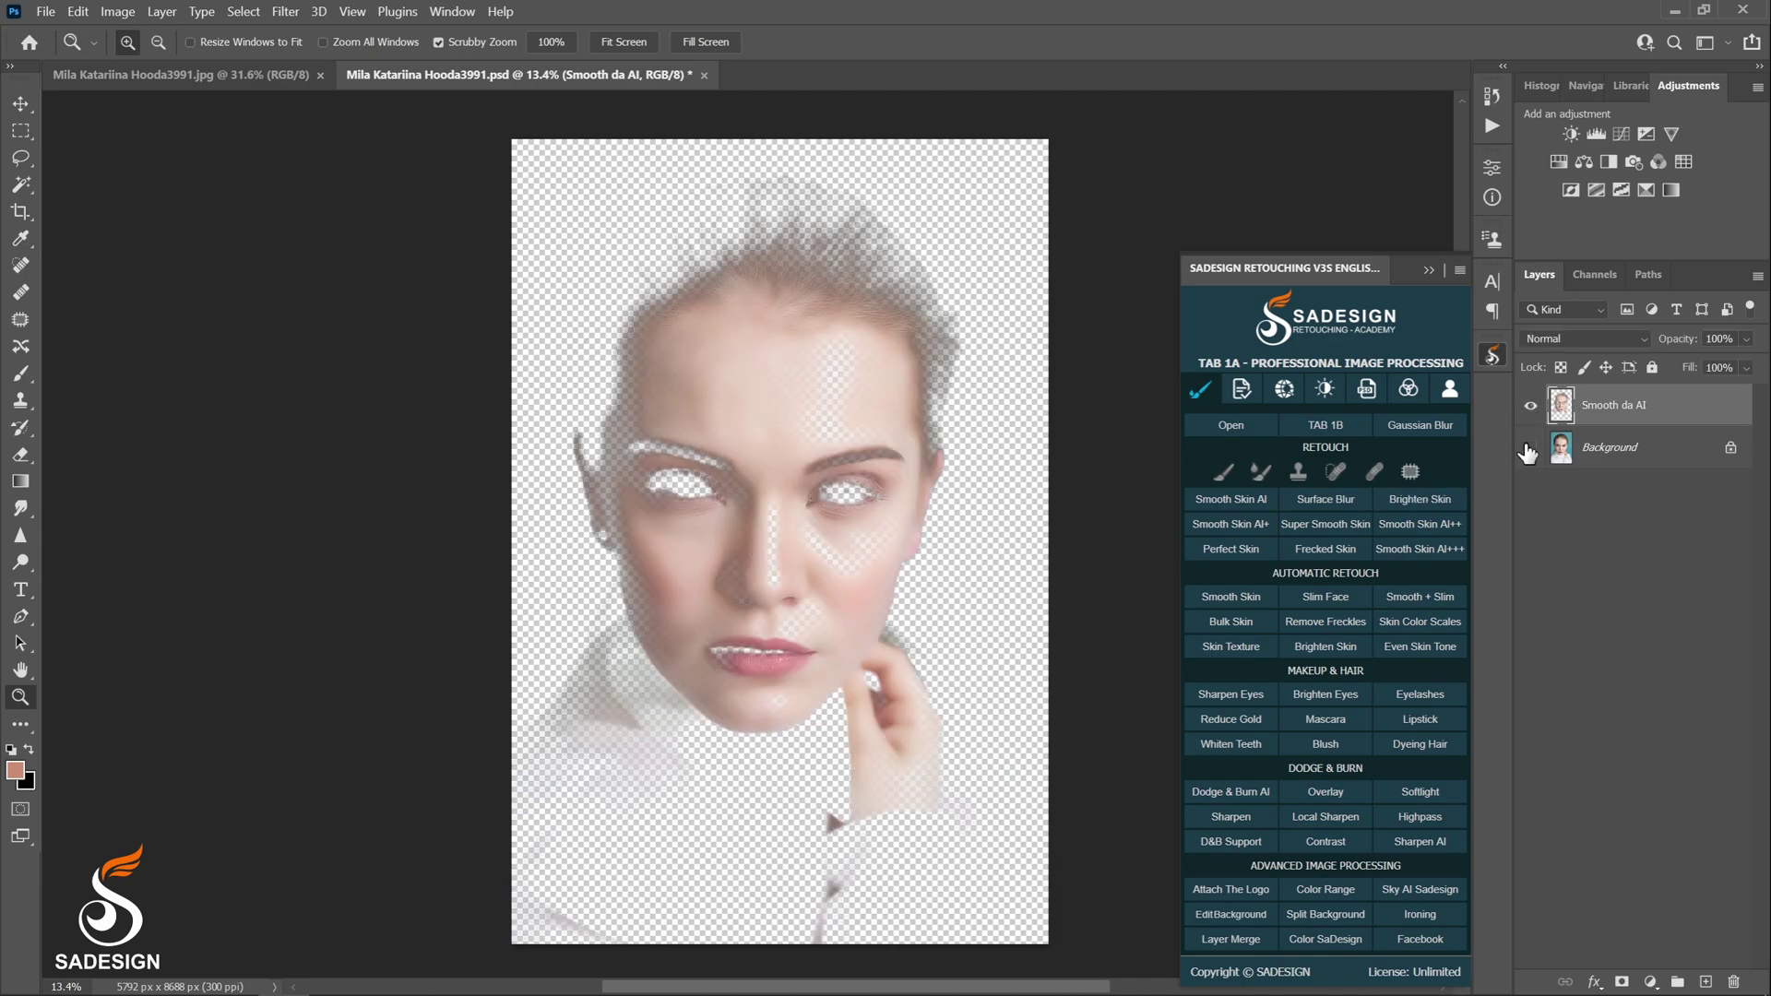
click(1531, 449)
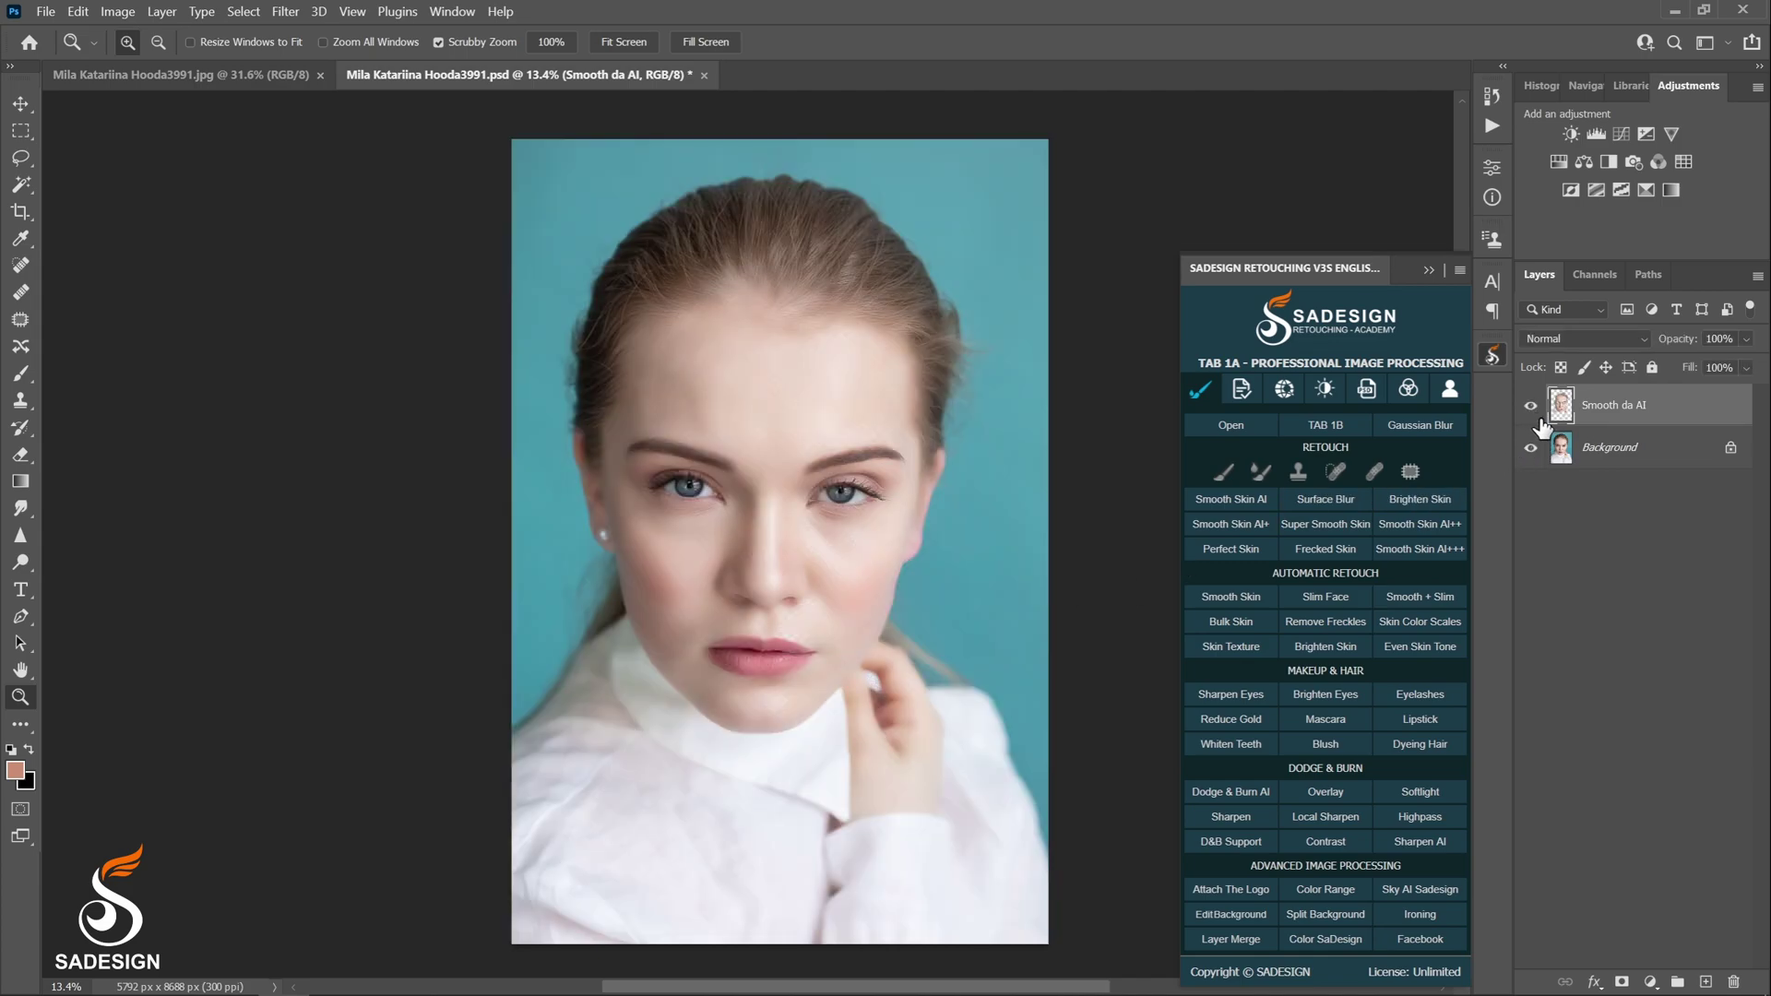
Add an inverted mask to Smooth da AI and paint white over forehead, nose and right cheek.
click(1624, 984)
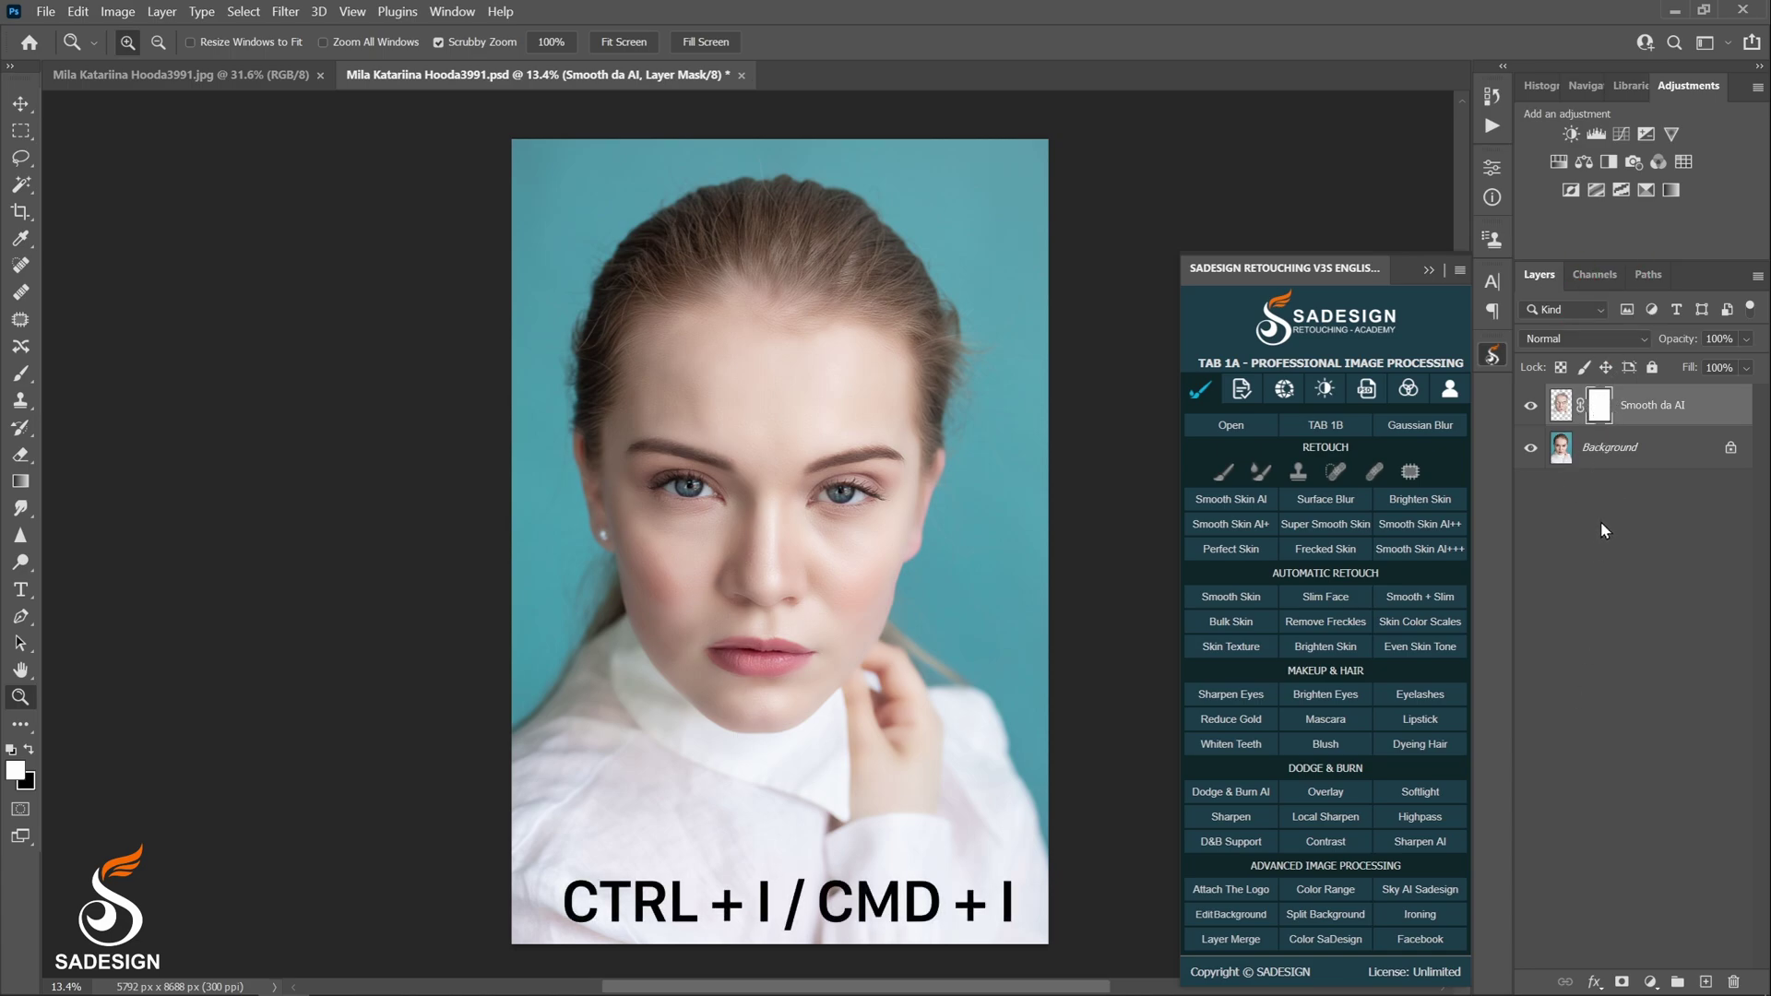
key(ctrl+i)
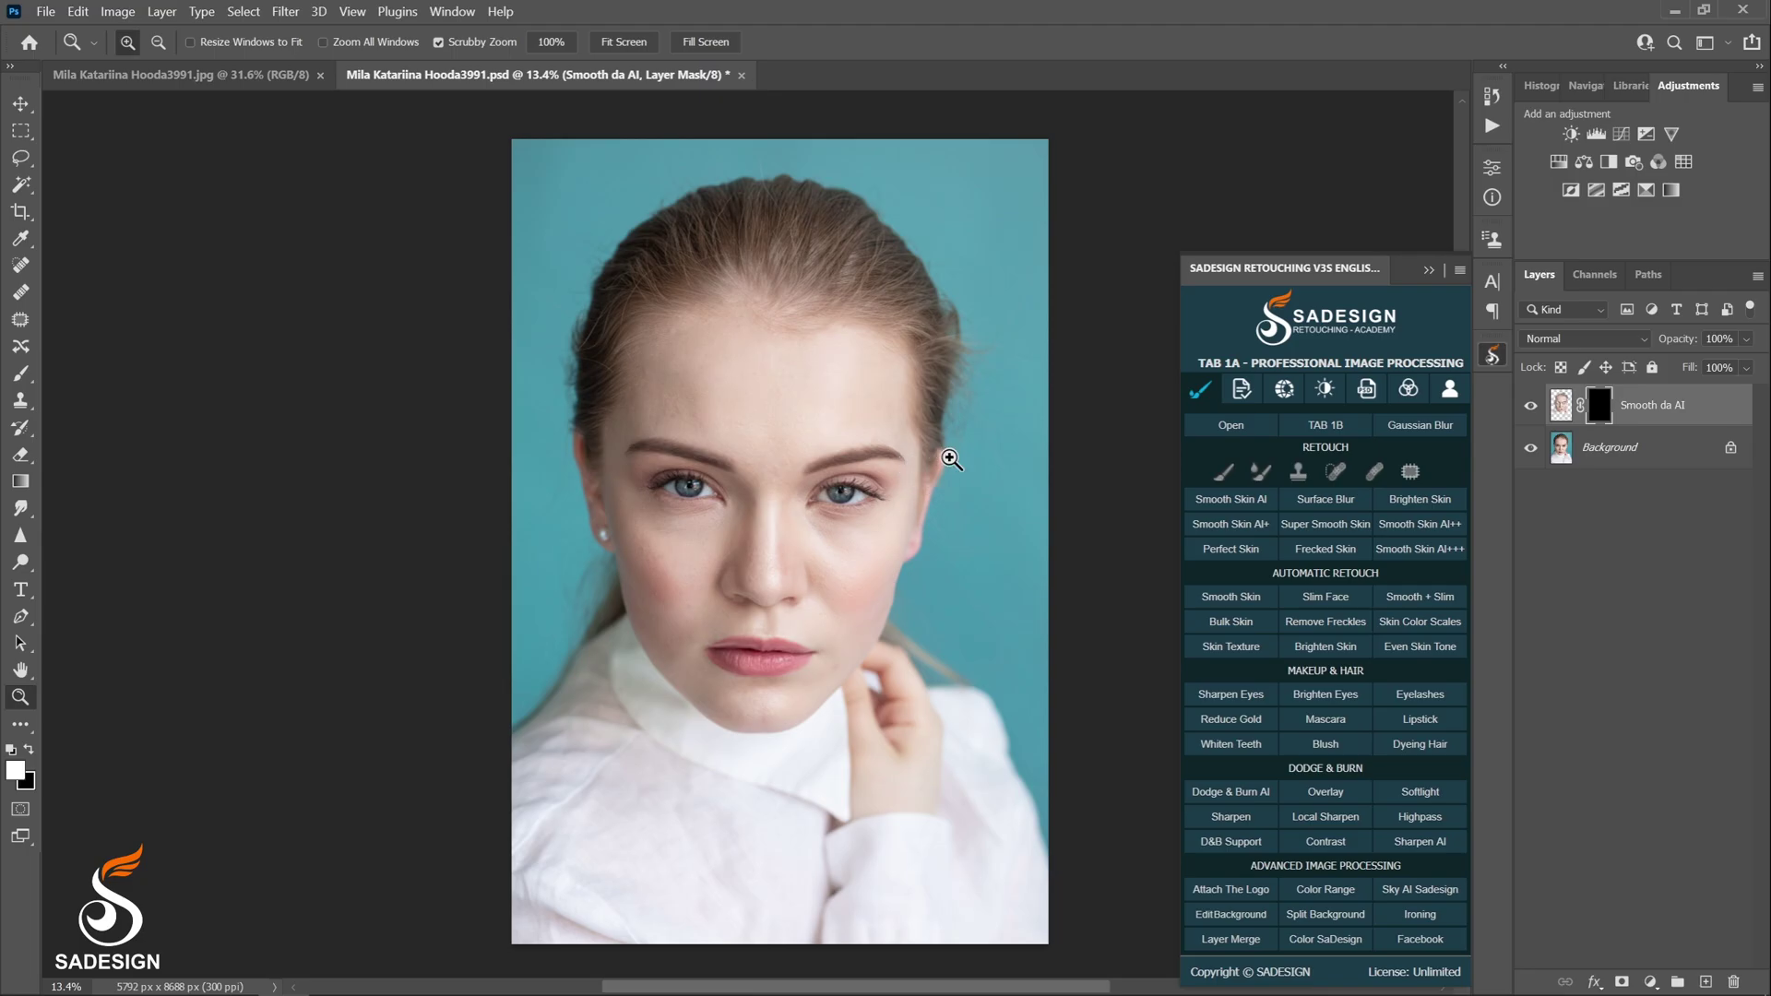
key(b)
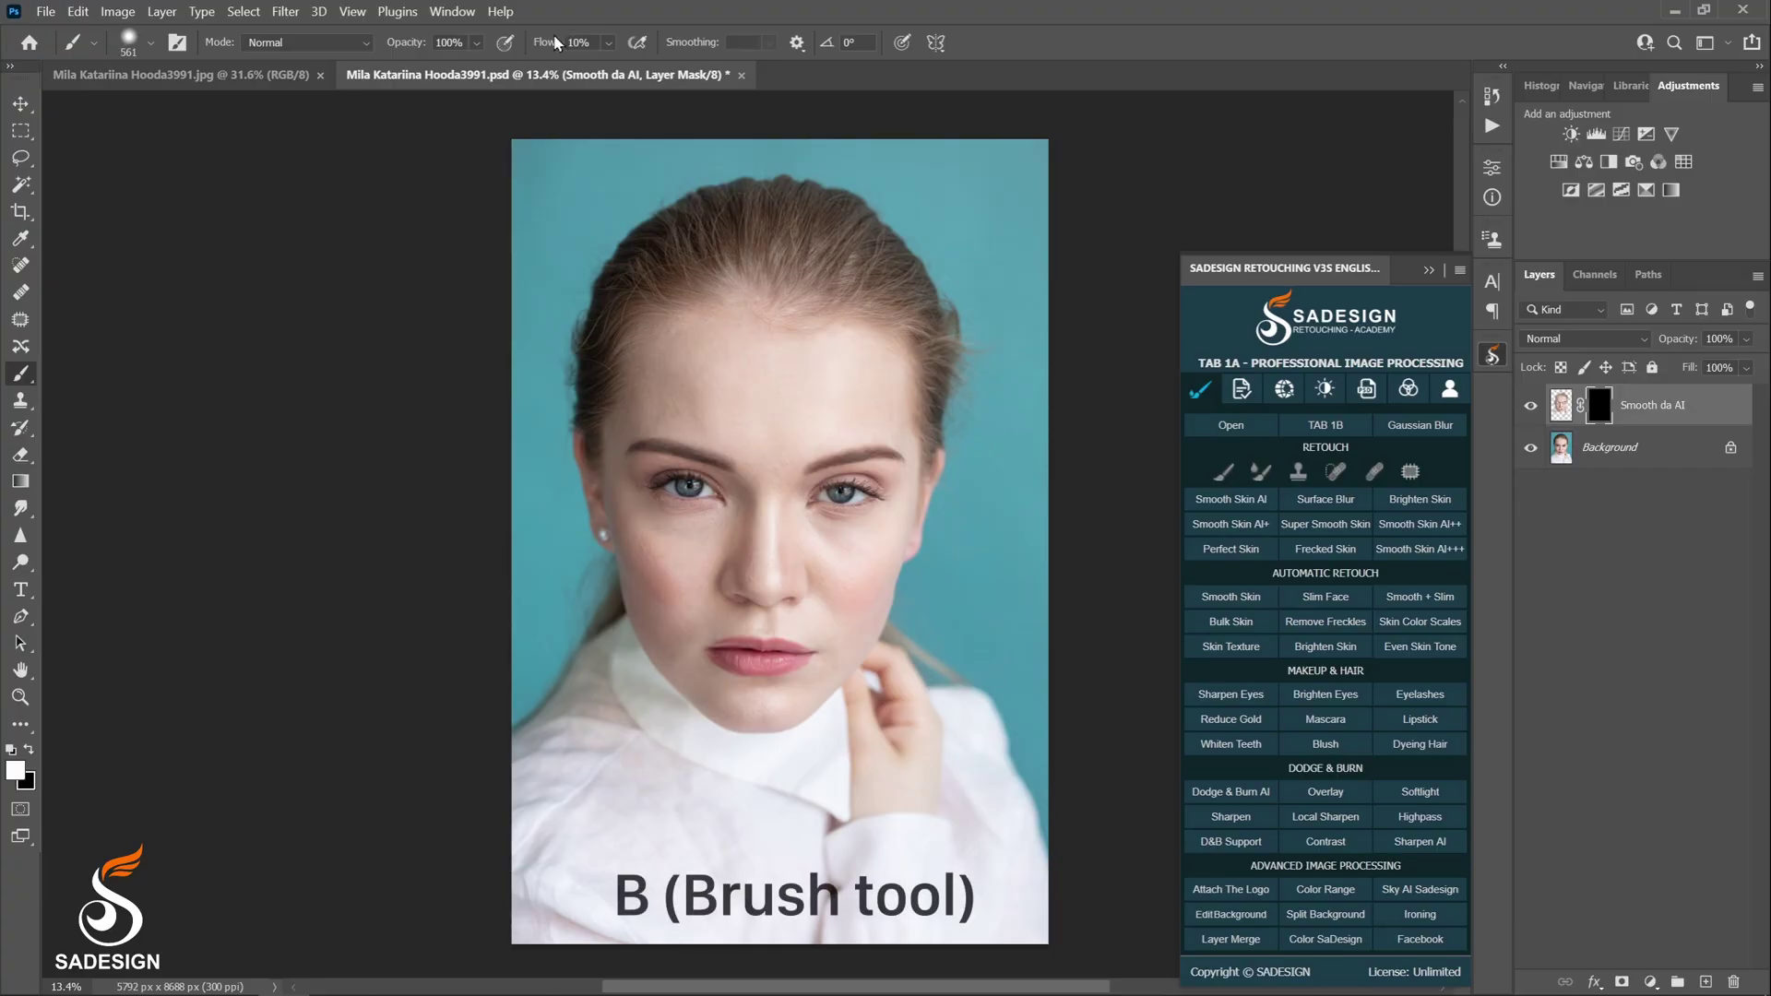
mouse_move(702, 351)
mouse_down()
mouse_move(723, 356)
mouse_move(756, 459)
mouse_move(862, 469)
mouse_move(761, 535)
mouse_move(750, 599)
mouse_up()
alt+right_click(756, 459)
drag(753, 629, 744, 485)
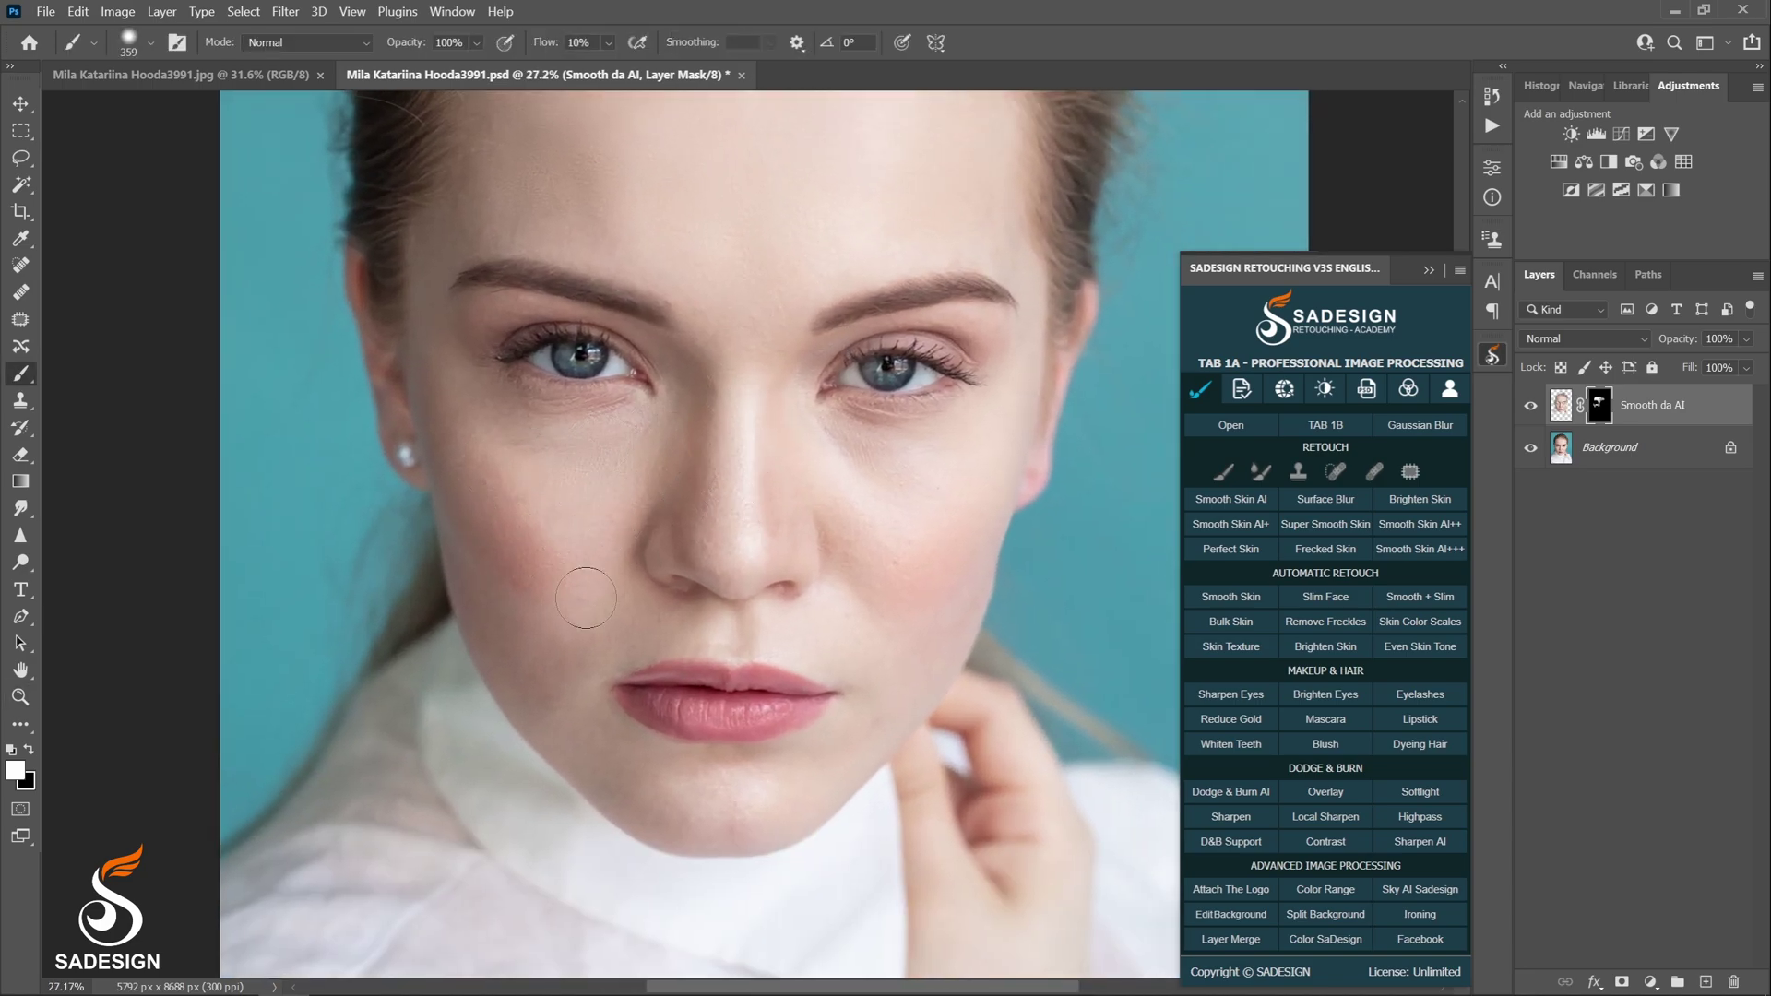
alt+right_click(763, 450)
drag(867, 596, 903, 485)
alt+right_click(976, 244)
Toggle the Smooth da AI layer off and on to compare, then zoom out to the whole portrait.
click(1531, 406)
click(1531, 407)
key(z)
alt+click(1027, 672)
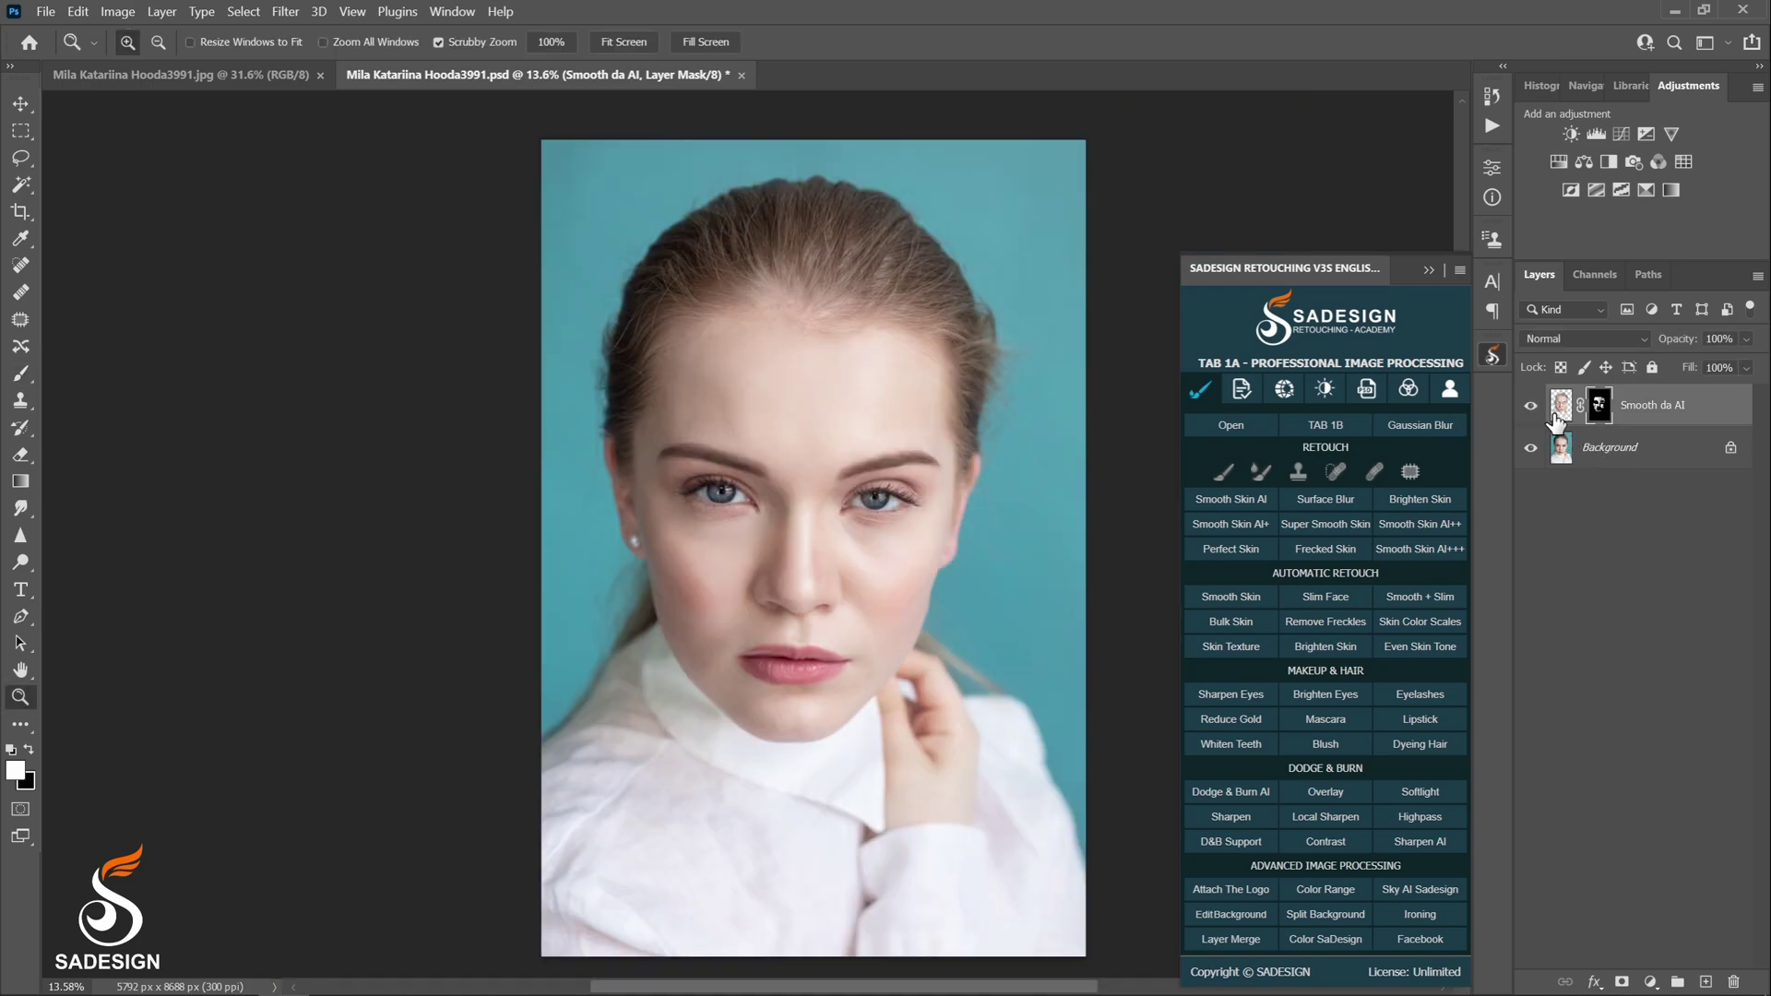
Delete the Smooth da AI layer and move the Frequency Separation AI dialog off the face.
drag(1557, 420, 1734, 983)
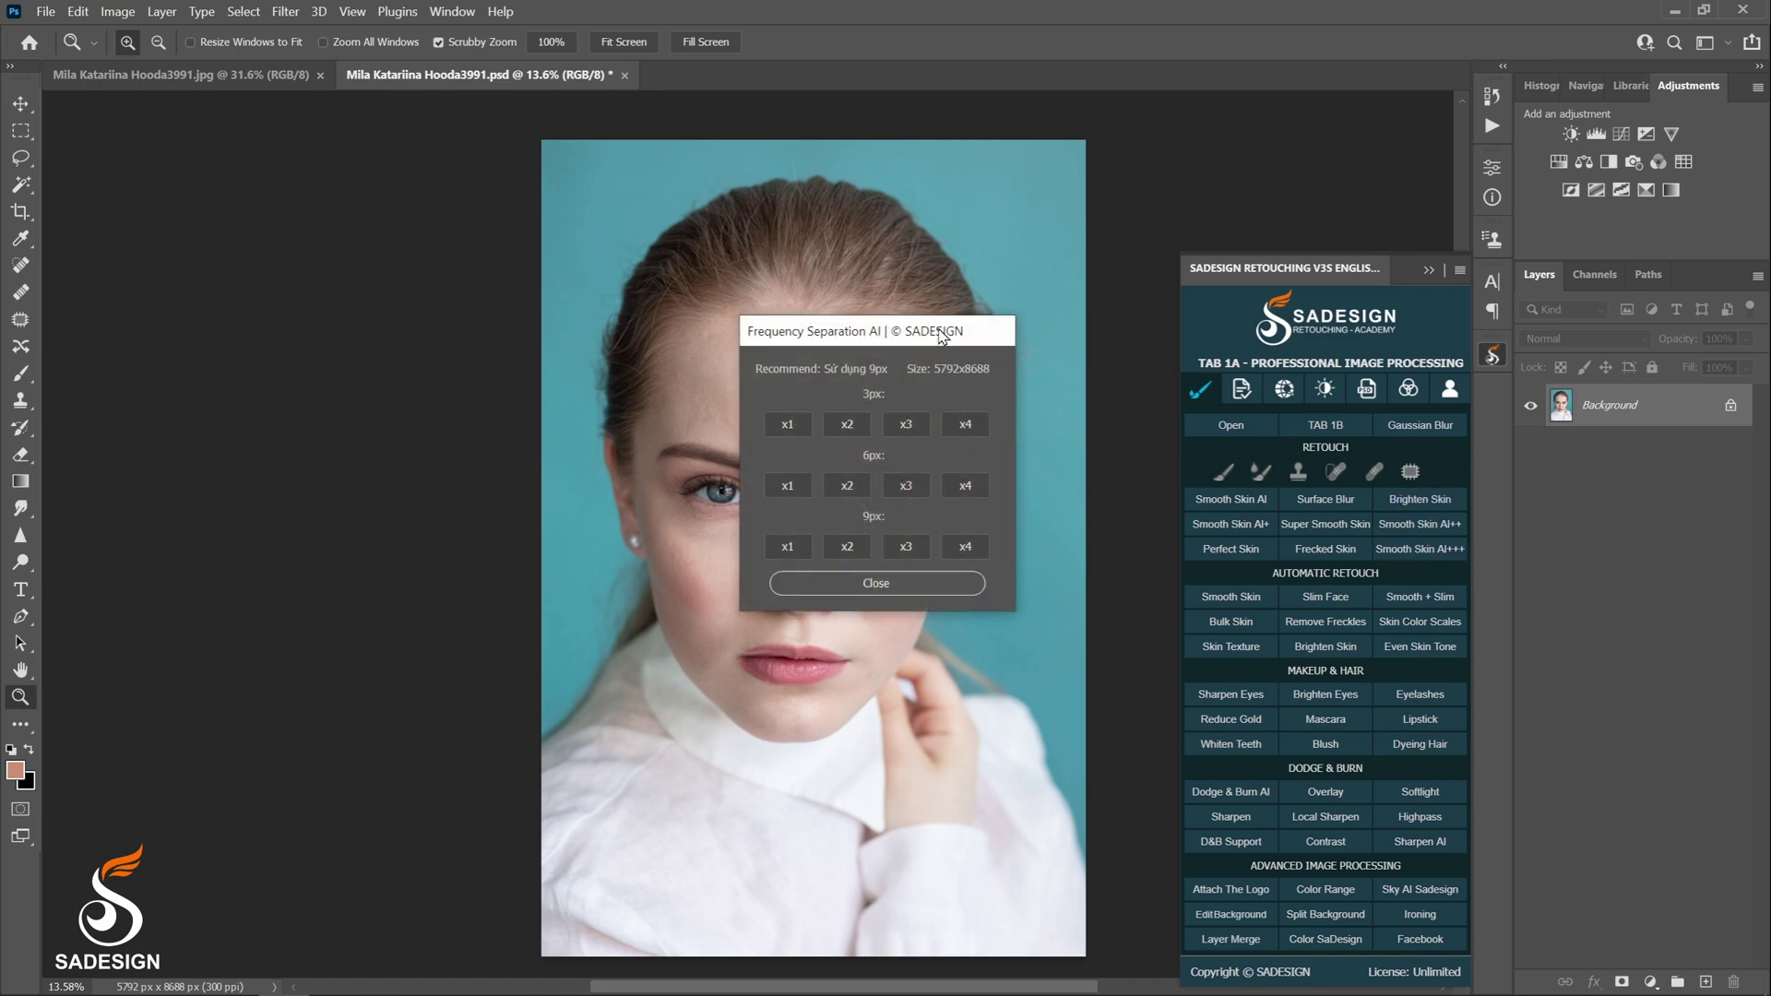
drag(940, 336, 351, 284)
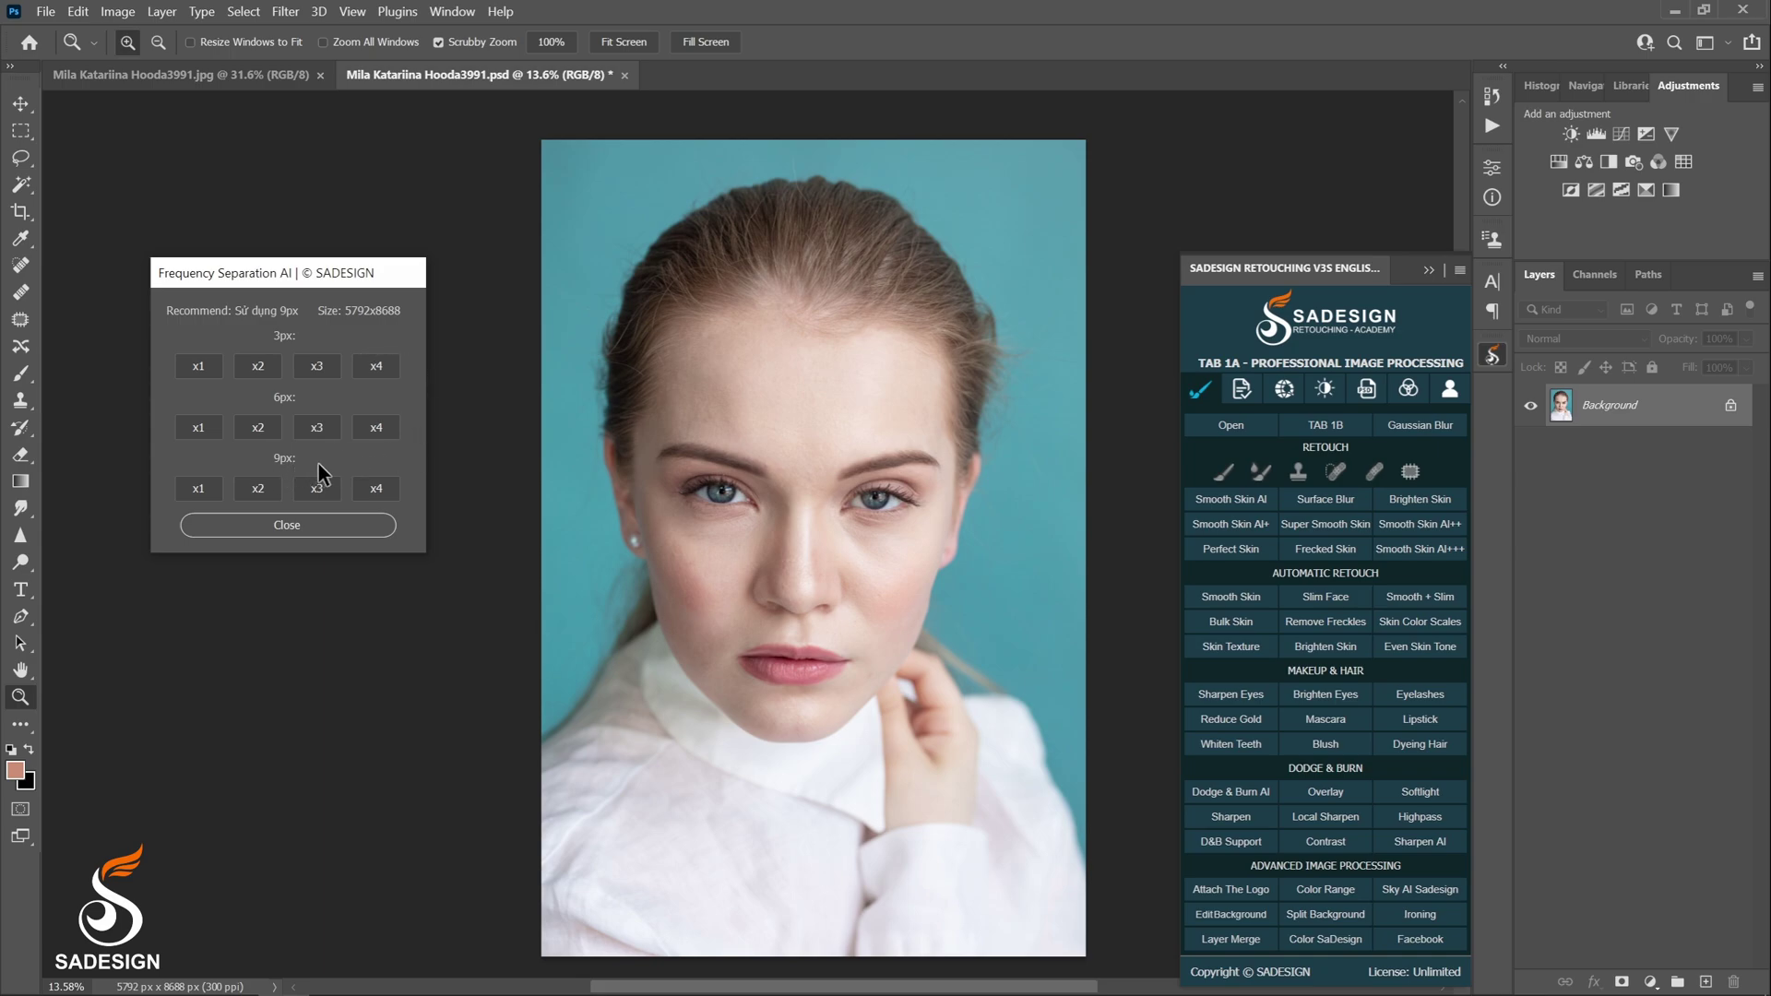
Apply 9px x4 frequency separation and paint its mask over the forehead, under-eye and cheek.
click(362, 489)
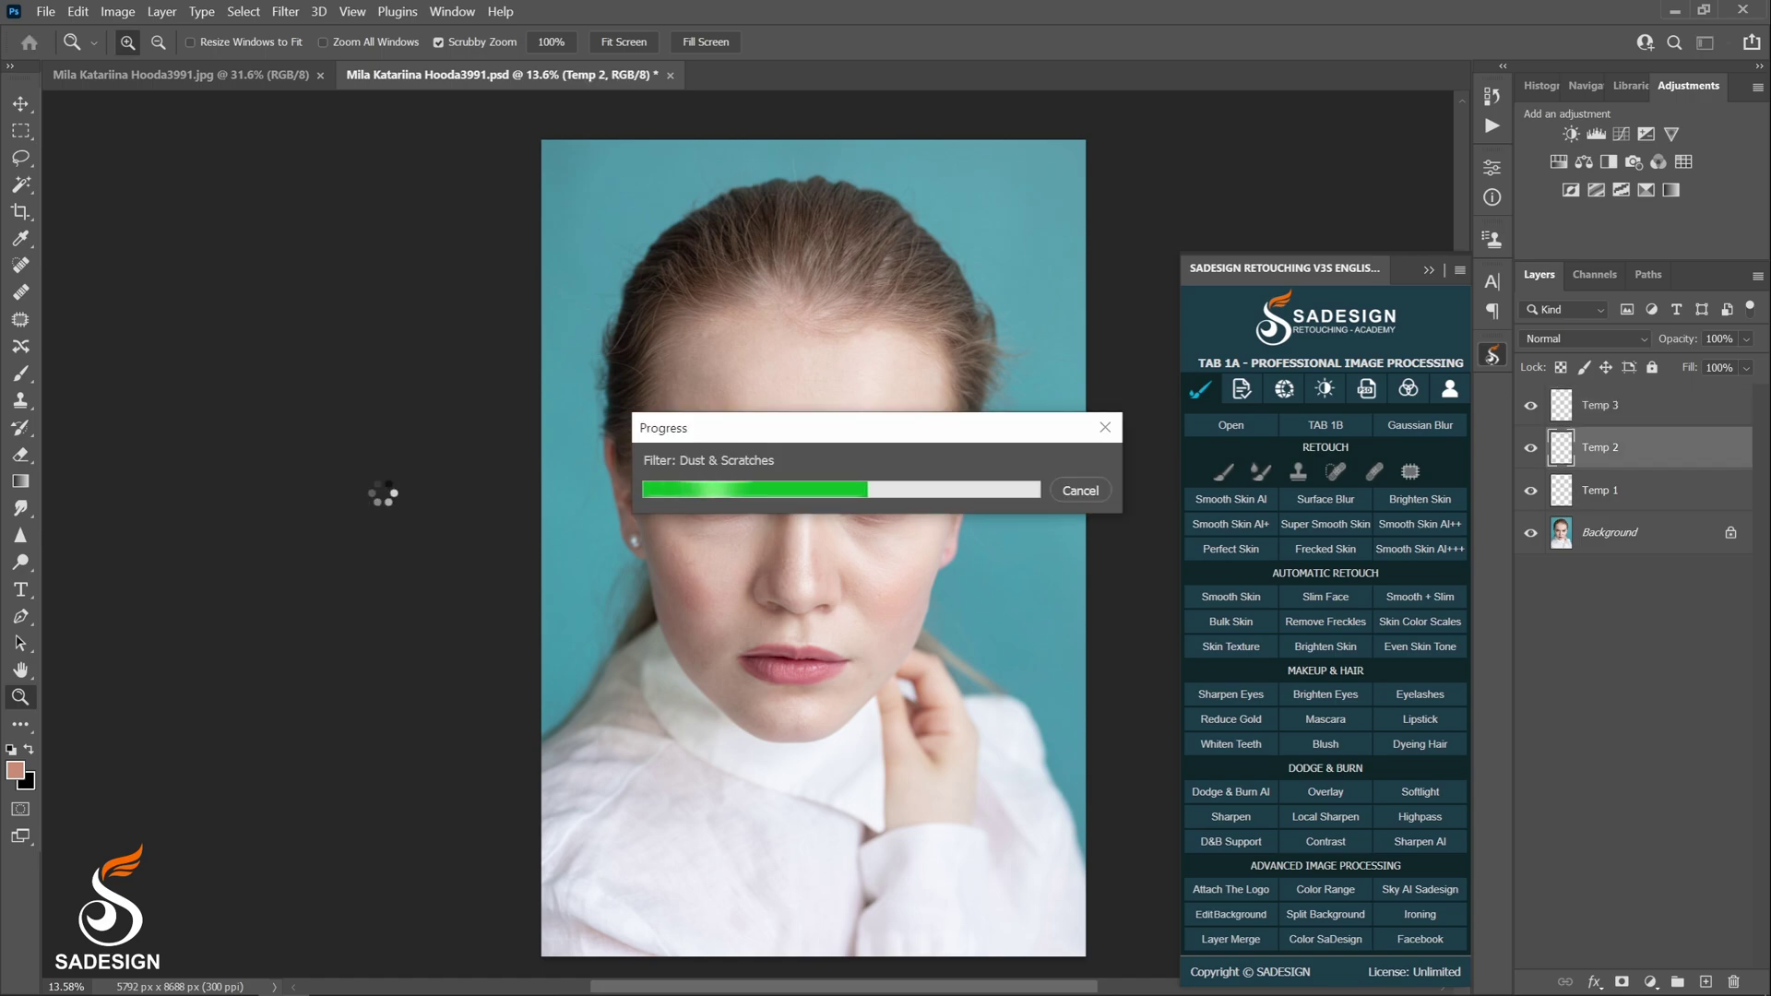
mouse_move(611, 383)
mouse_down()
mouse_move(676, 412)
mouse_move(721, 374)
mouse_move(858, 356)
mouse_up()
drag(831, 404, 897, 403)
mouse_move(719, 364)
mouse_down()
mouse_move(834, 376)
mouse_move(774, 406)
mouse_move(622, 405)
mouse_up()
mouse_move(752, 438)
mouse_down()
mouse_move(763, 427)
mouse_move(752, 452)
mouse_up()
drag(978, 387, 967, 394)
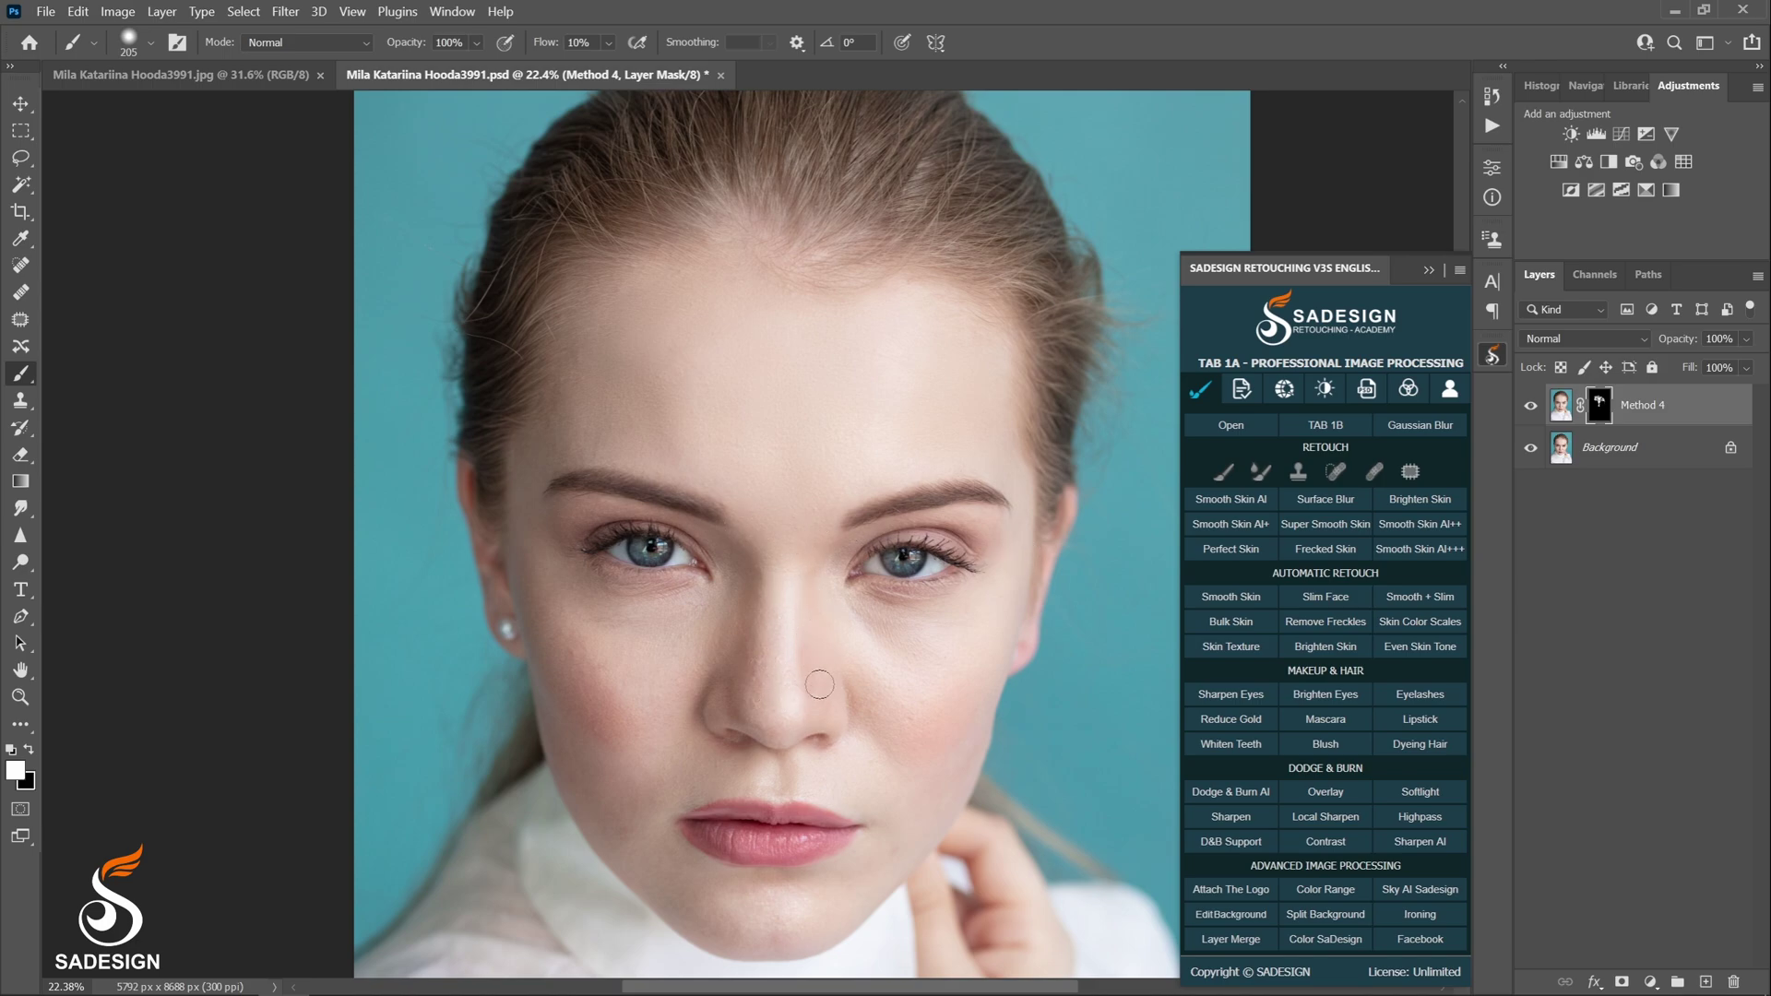
mouse_move(733, 663)
mouse_down()
mouse_move(729, 682)
mouse_move(685, 608)
mouse_move(637, 616)
mouse_move(544, 558)
mouse_up()
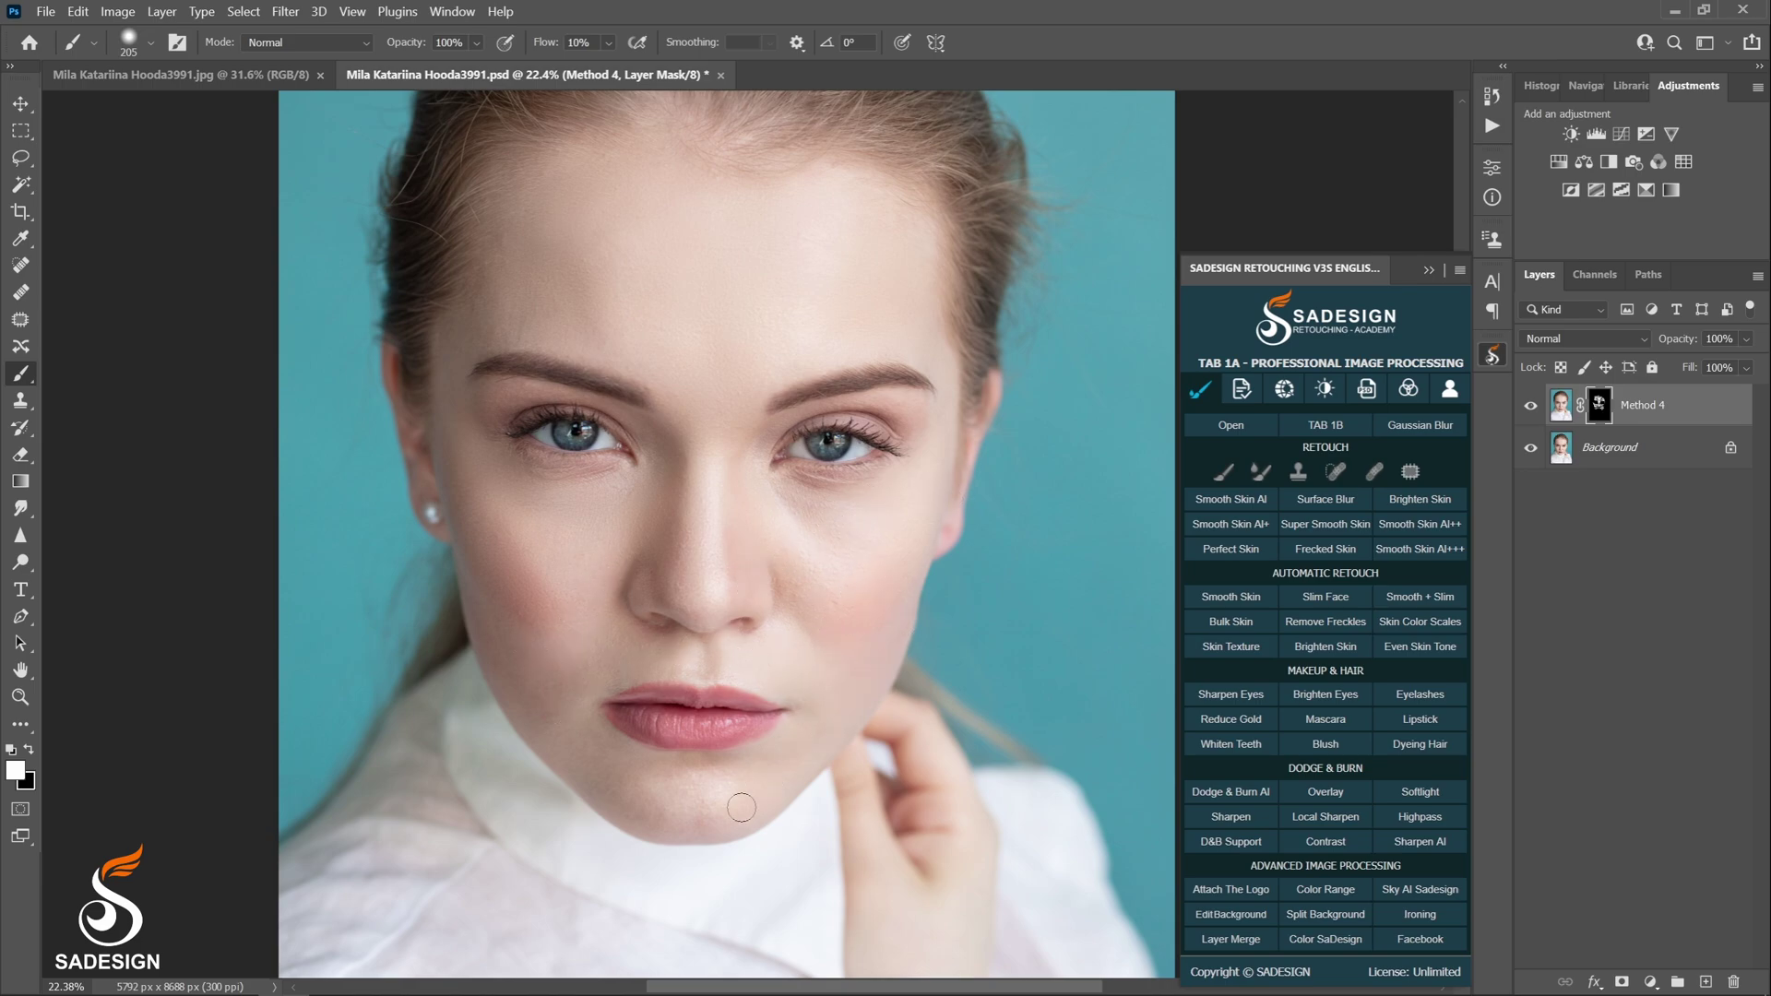
drag(742, 546, 698, 629)
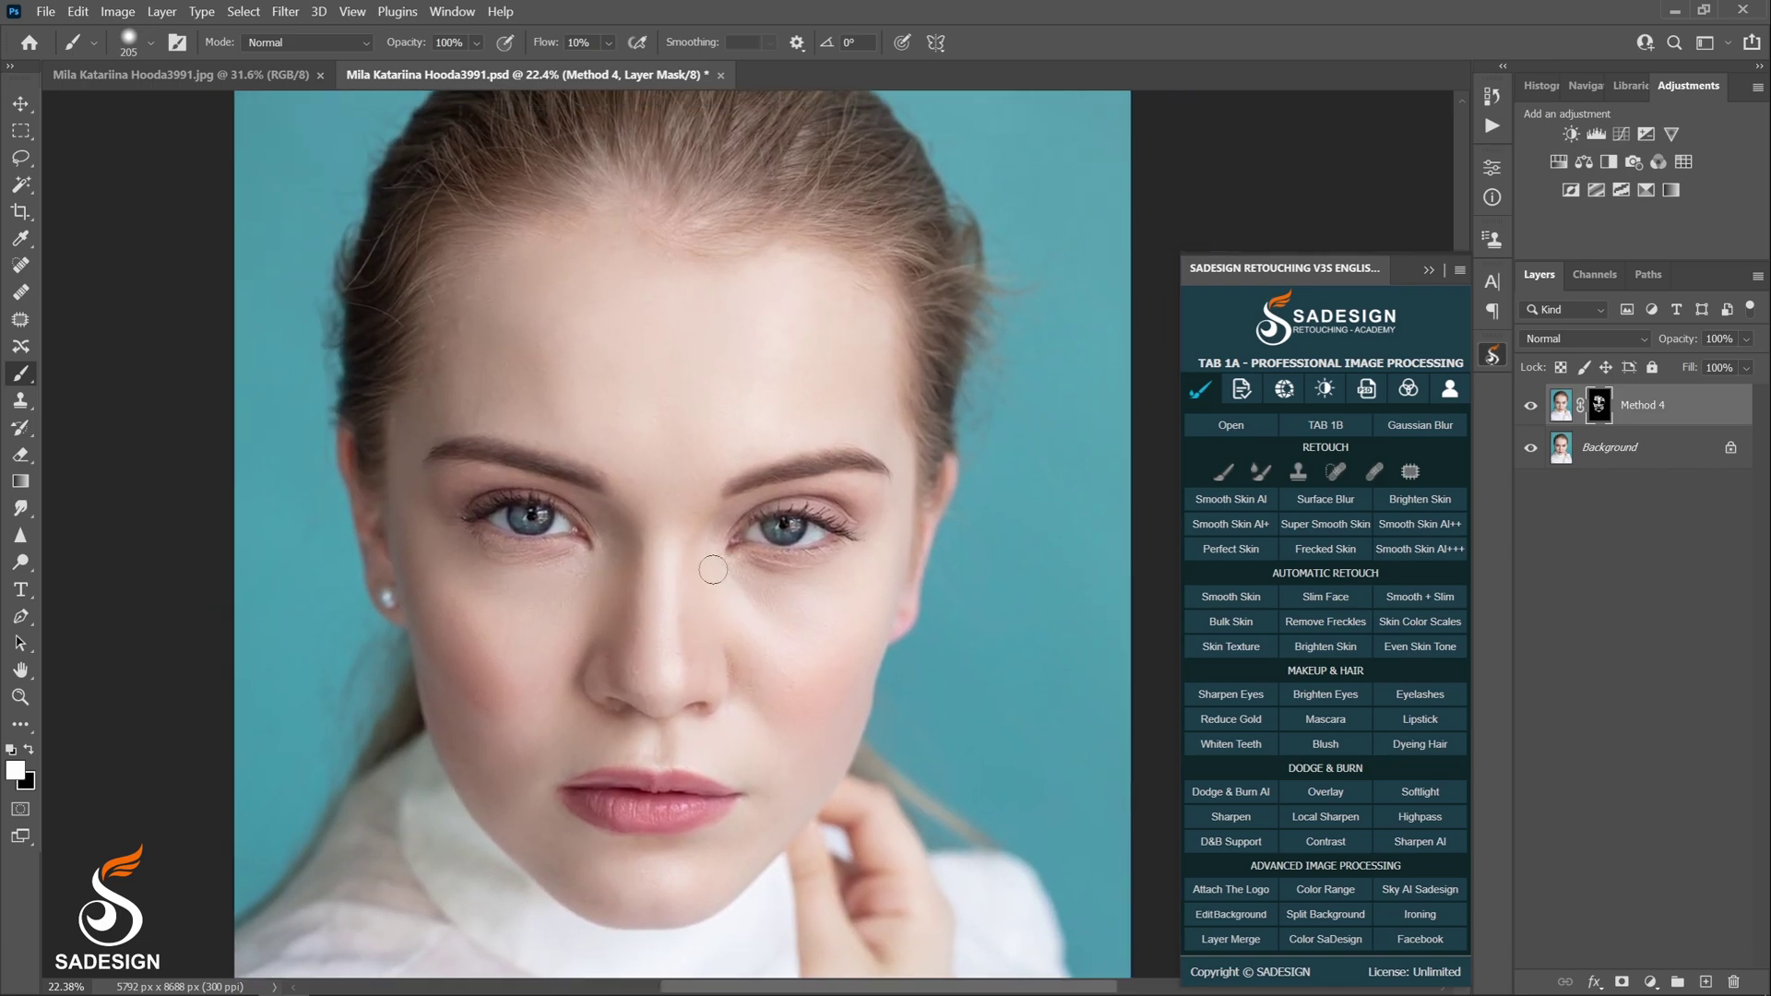
Toggle the Method 4 layer twice to compare before and after, then fit the photo on screen.
click(1531, 406)
click(1531, 405)
click(1533, 408)
click(1532, 408)
key(z)
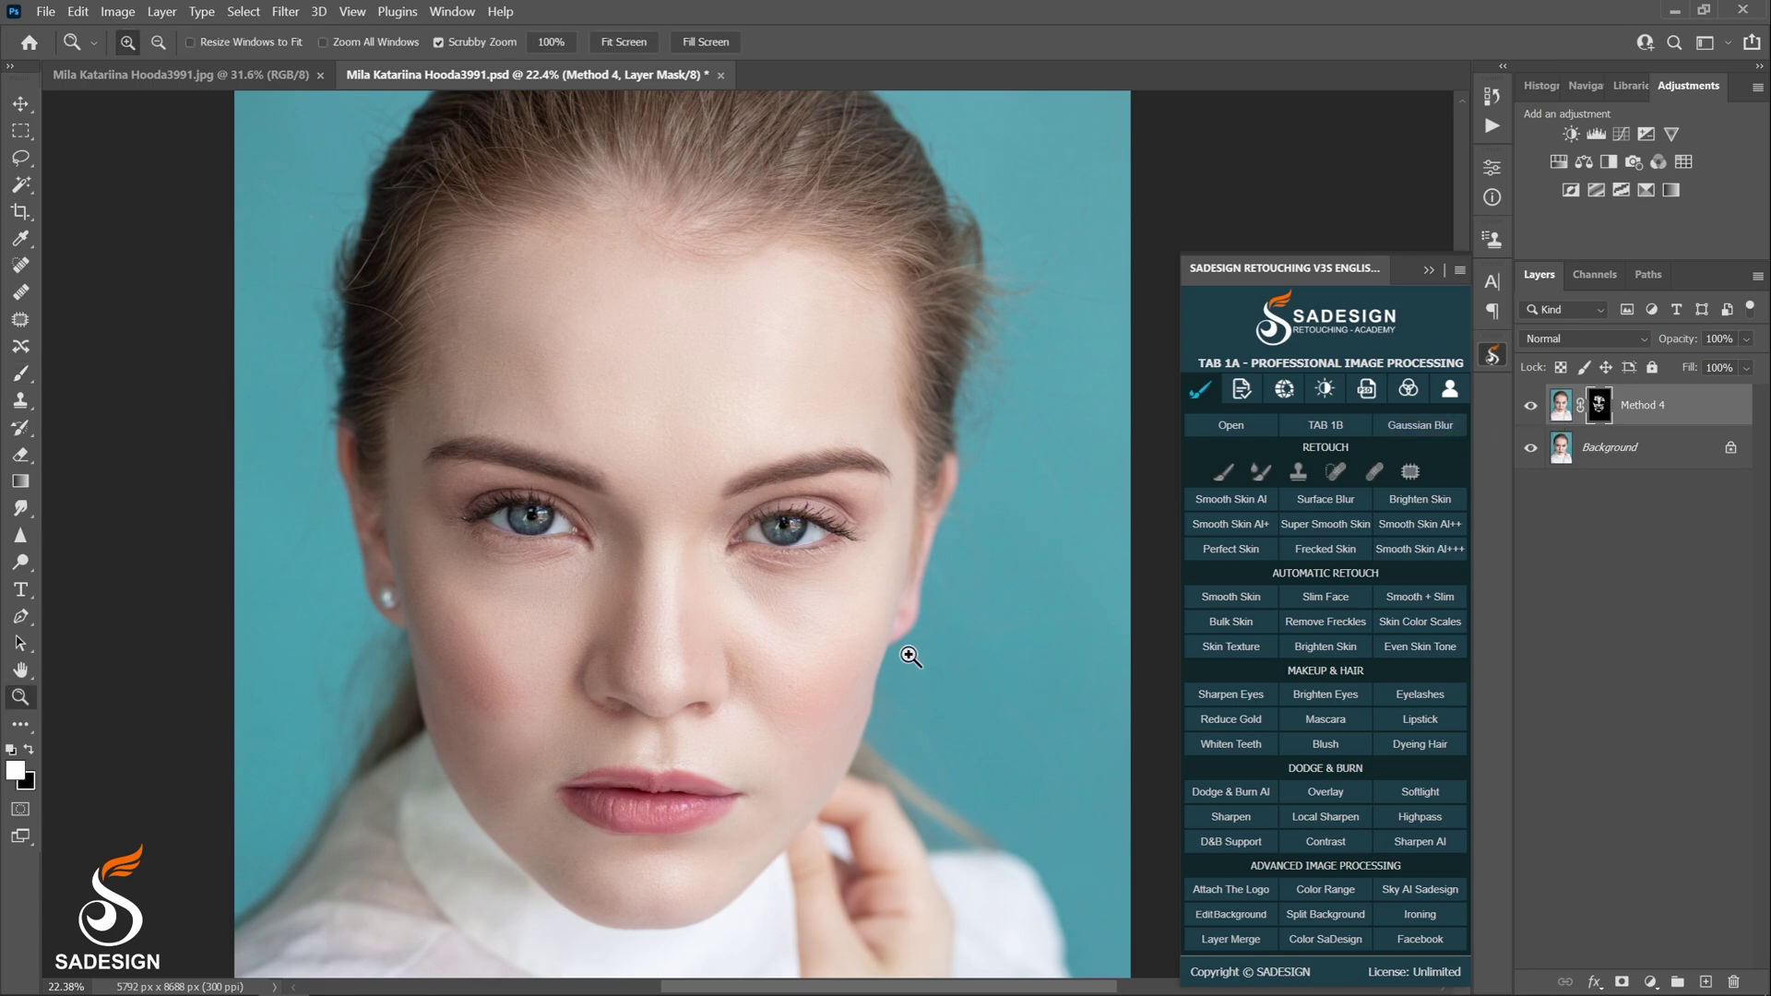
drag(908, 652, 888, 654)
key(ctrl+0)
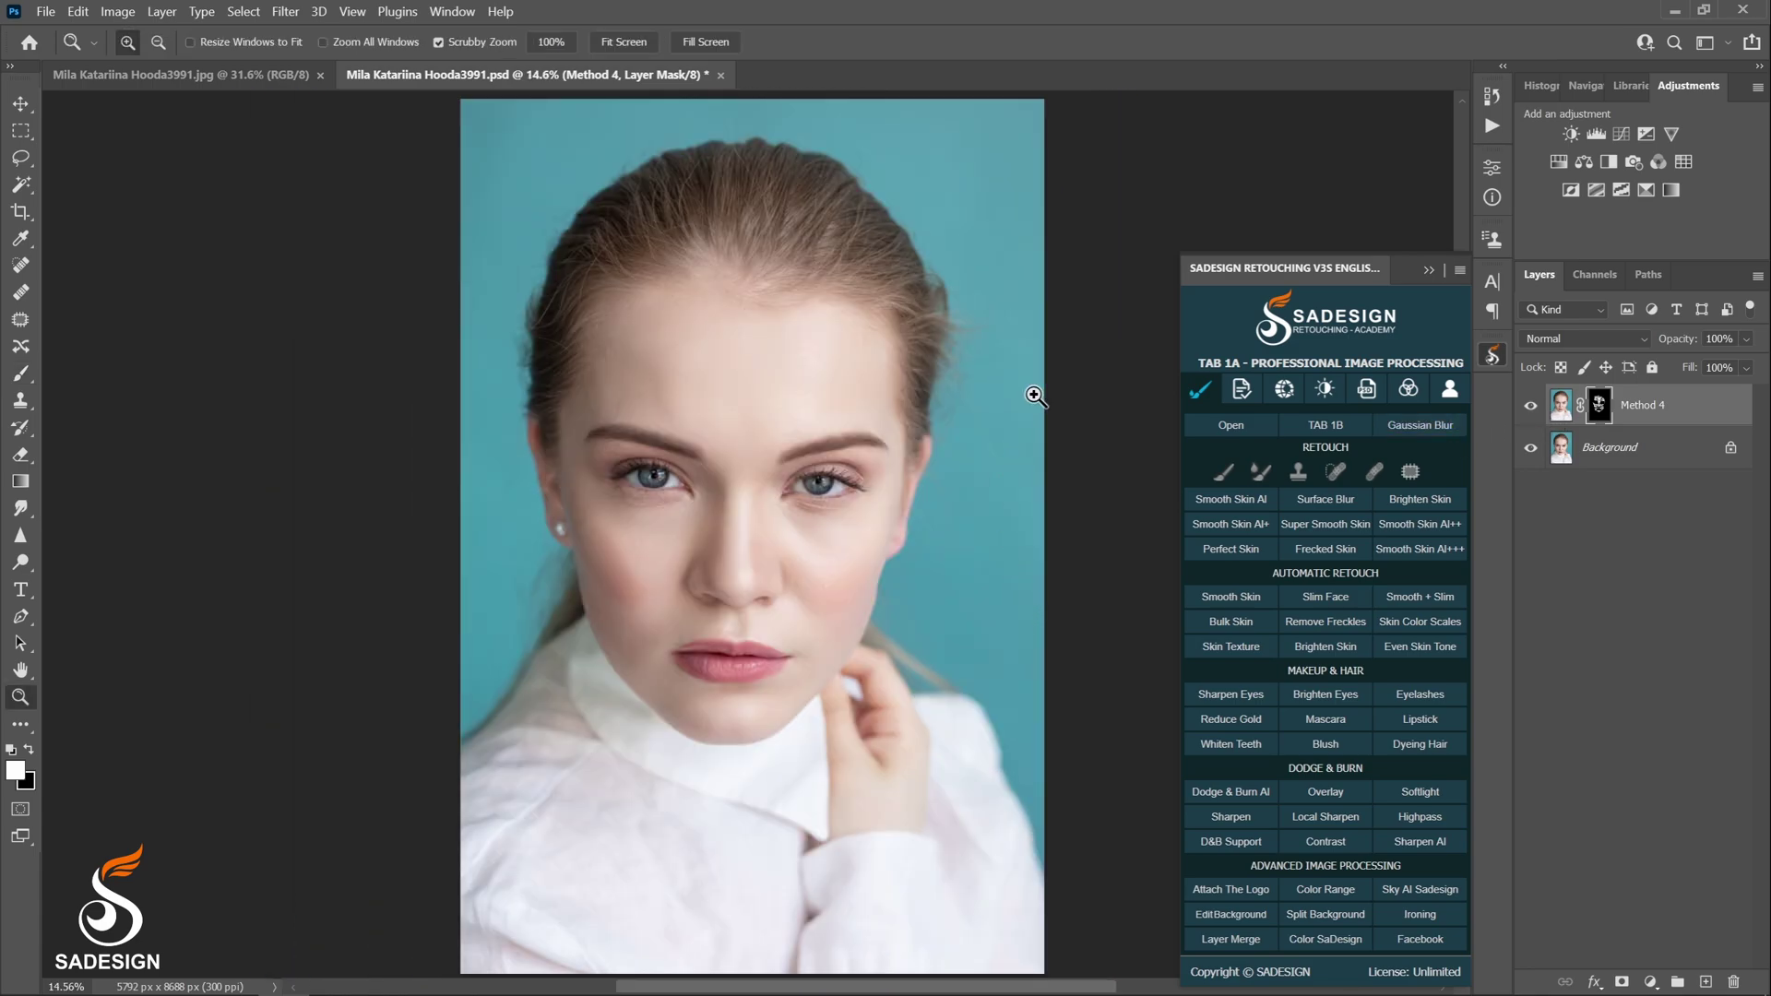
Delete the Method 4 layer, run Perfect Skin, and expand the new group.
drag(1559, 415, 1733, 987)
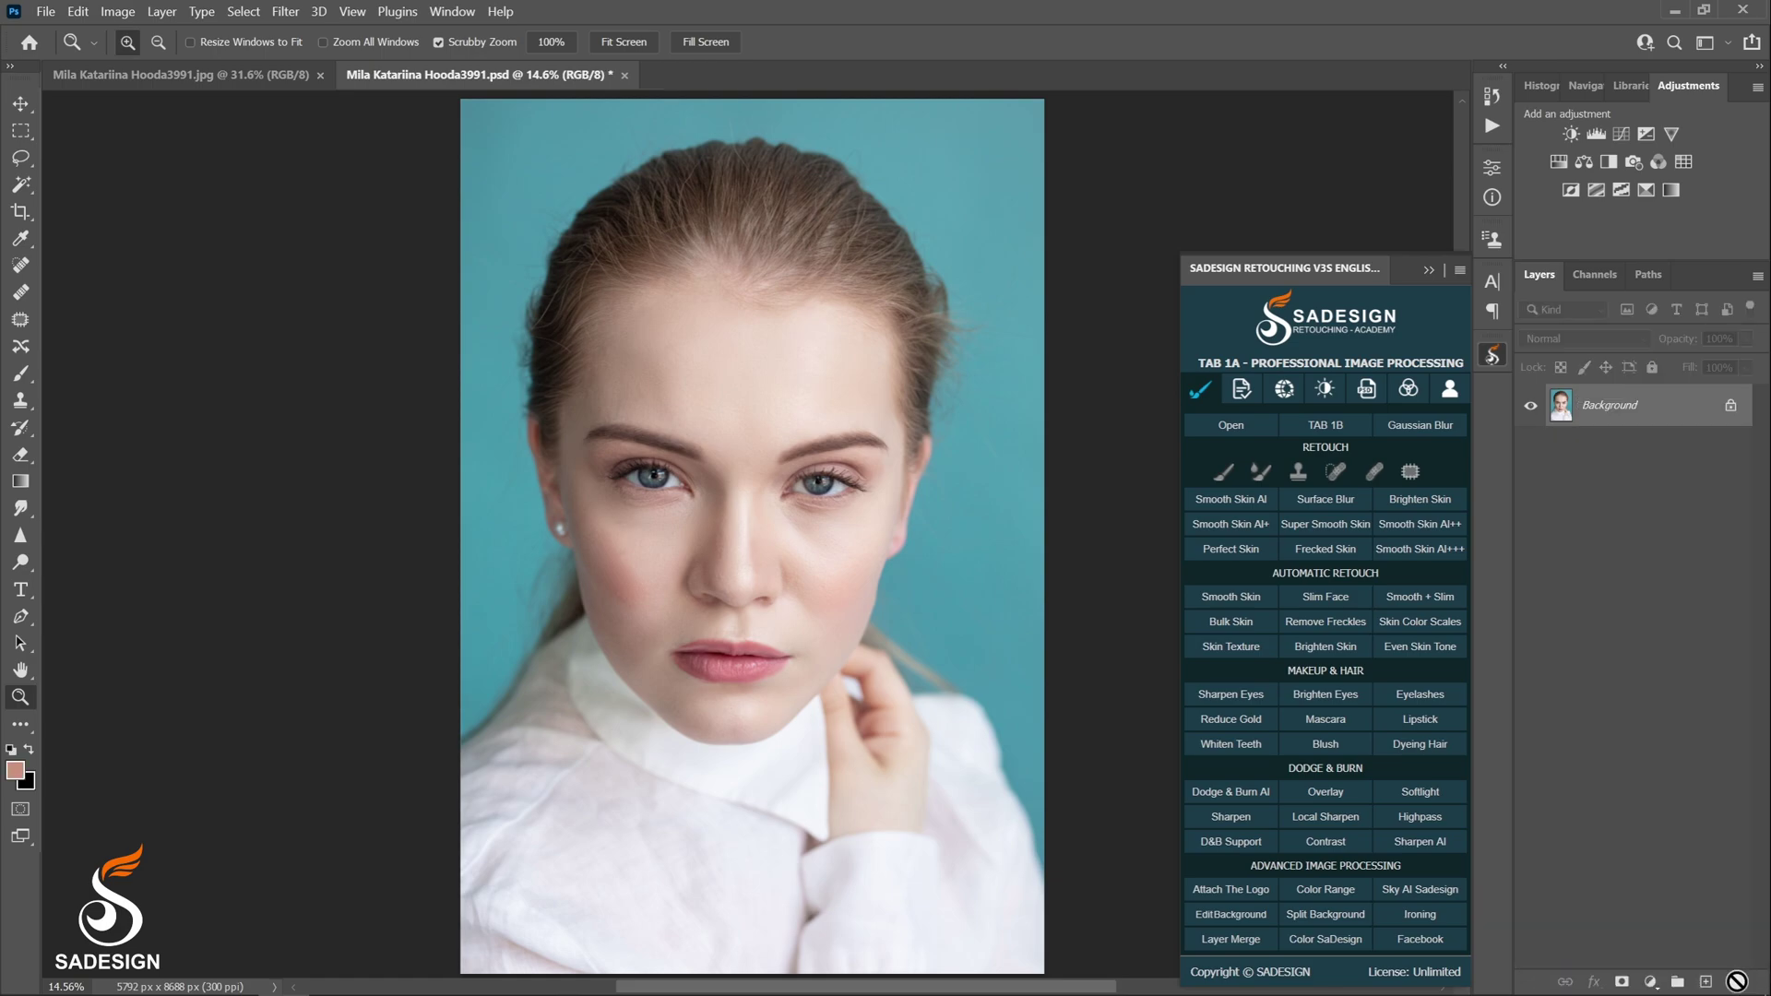
click(1184, 566)
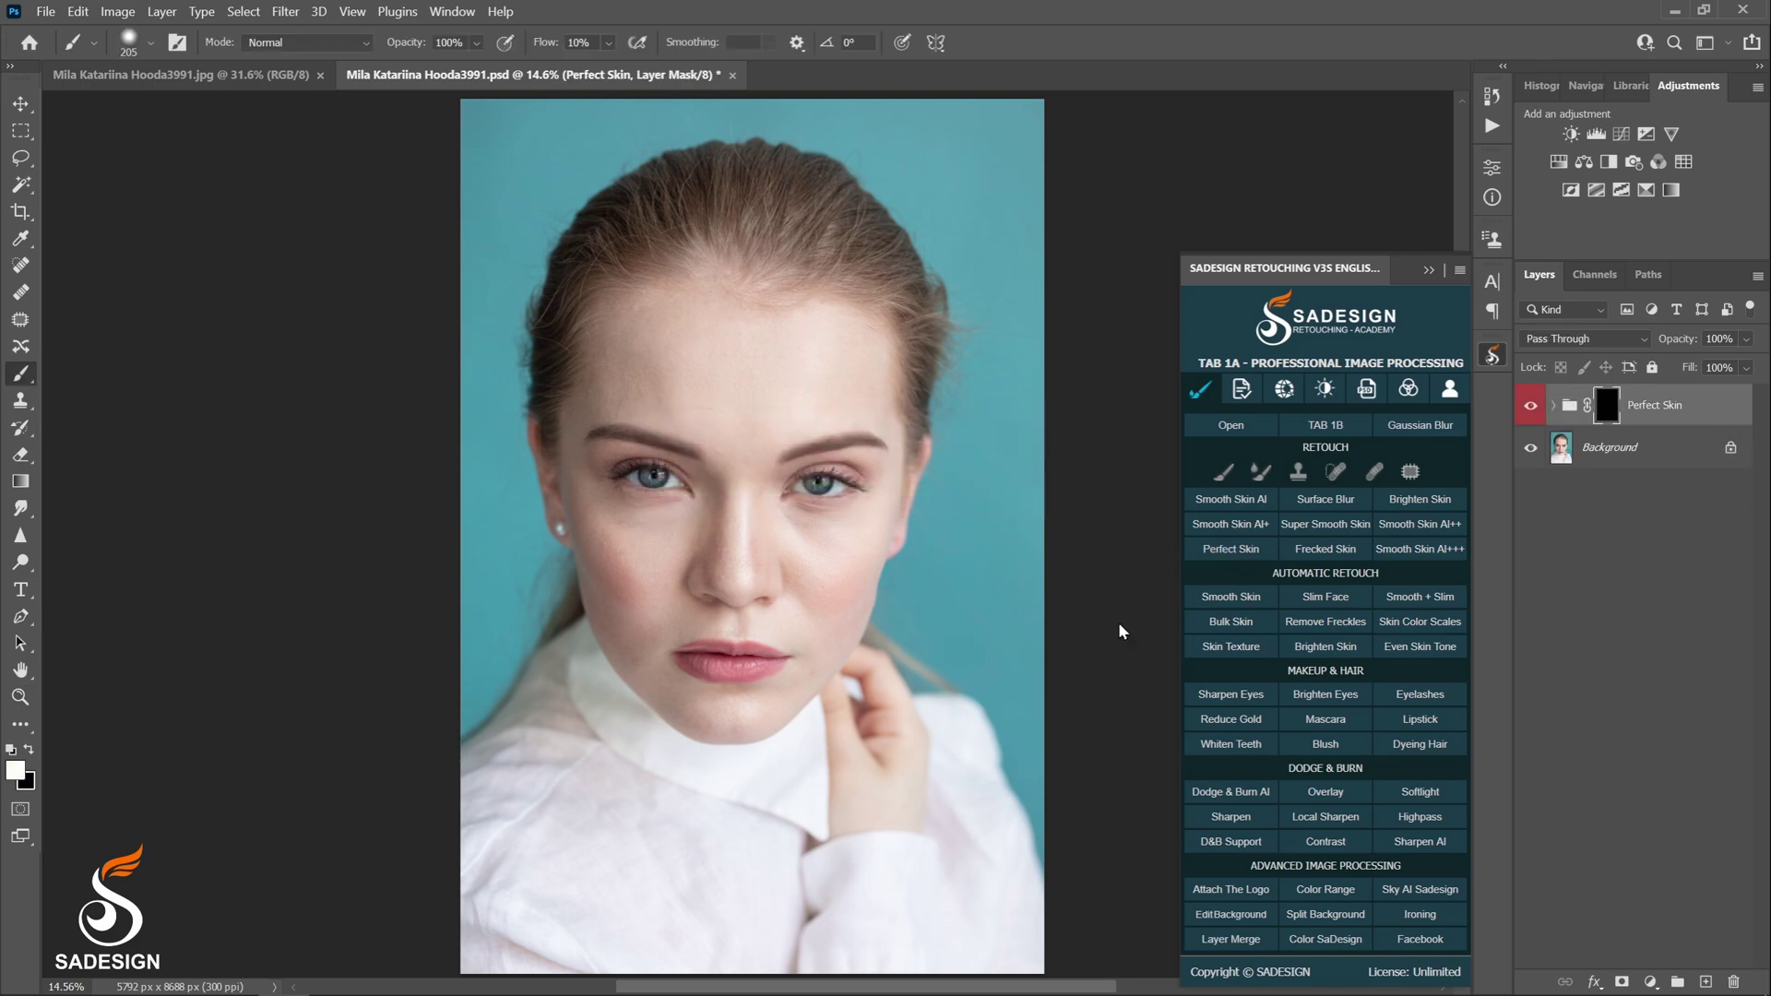
click(1554, 406)
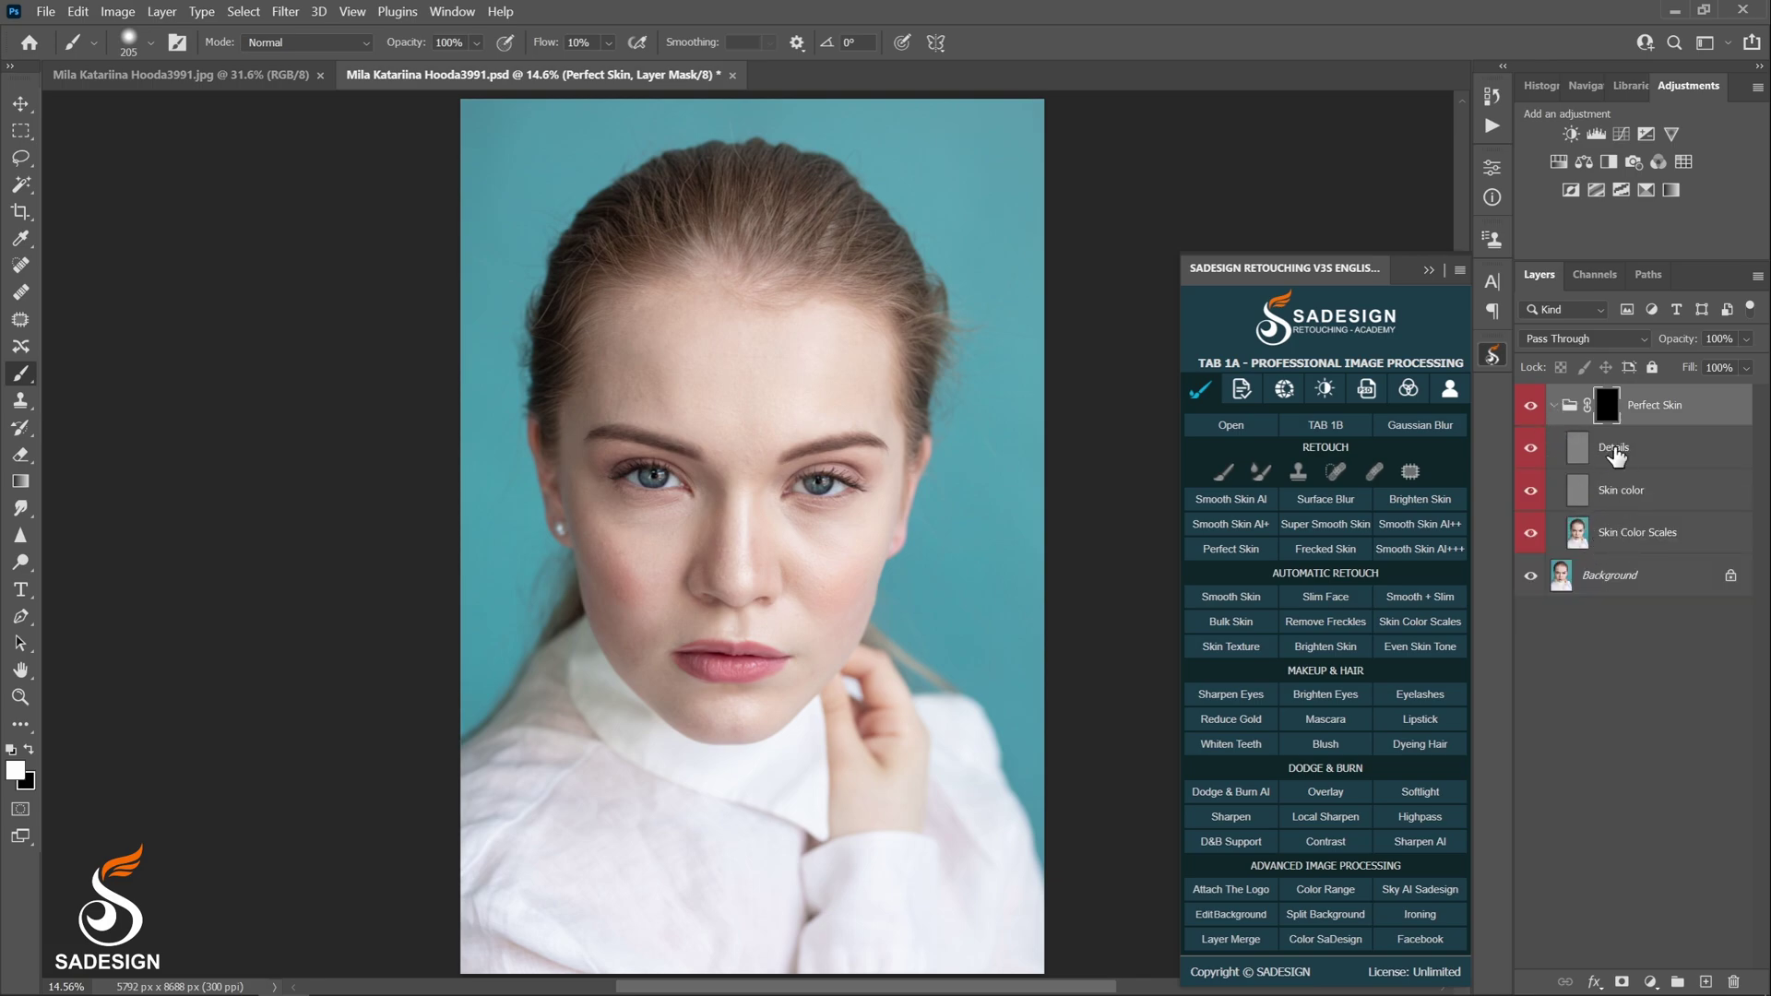
Paint the Perfect Skin mask across the forehead, between the brows and down the nose.
mouse_move(734, 466)
mouse_down()
mouse_move(735, 435)
mouse_move(797, 389)
mouse_up()
scroll(724, 373, up, 5)
drag(646, 271, 671, 261)
mouse_move(812, 274)
mouse_down()
mouse_move(590, 374)
mouse_move(827, 361)
mouse_move(723, 439)
mouse_move(664, 441)
mouse_move(819, 431)
mouse_move(669, 392)
mouse_move(631, 339)
mouse_move(566, 310)
mouse_up()
alt+right_click(580, 433)
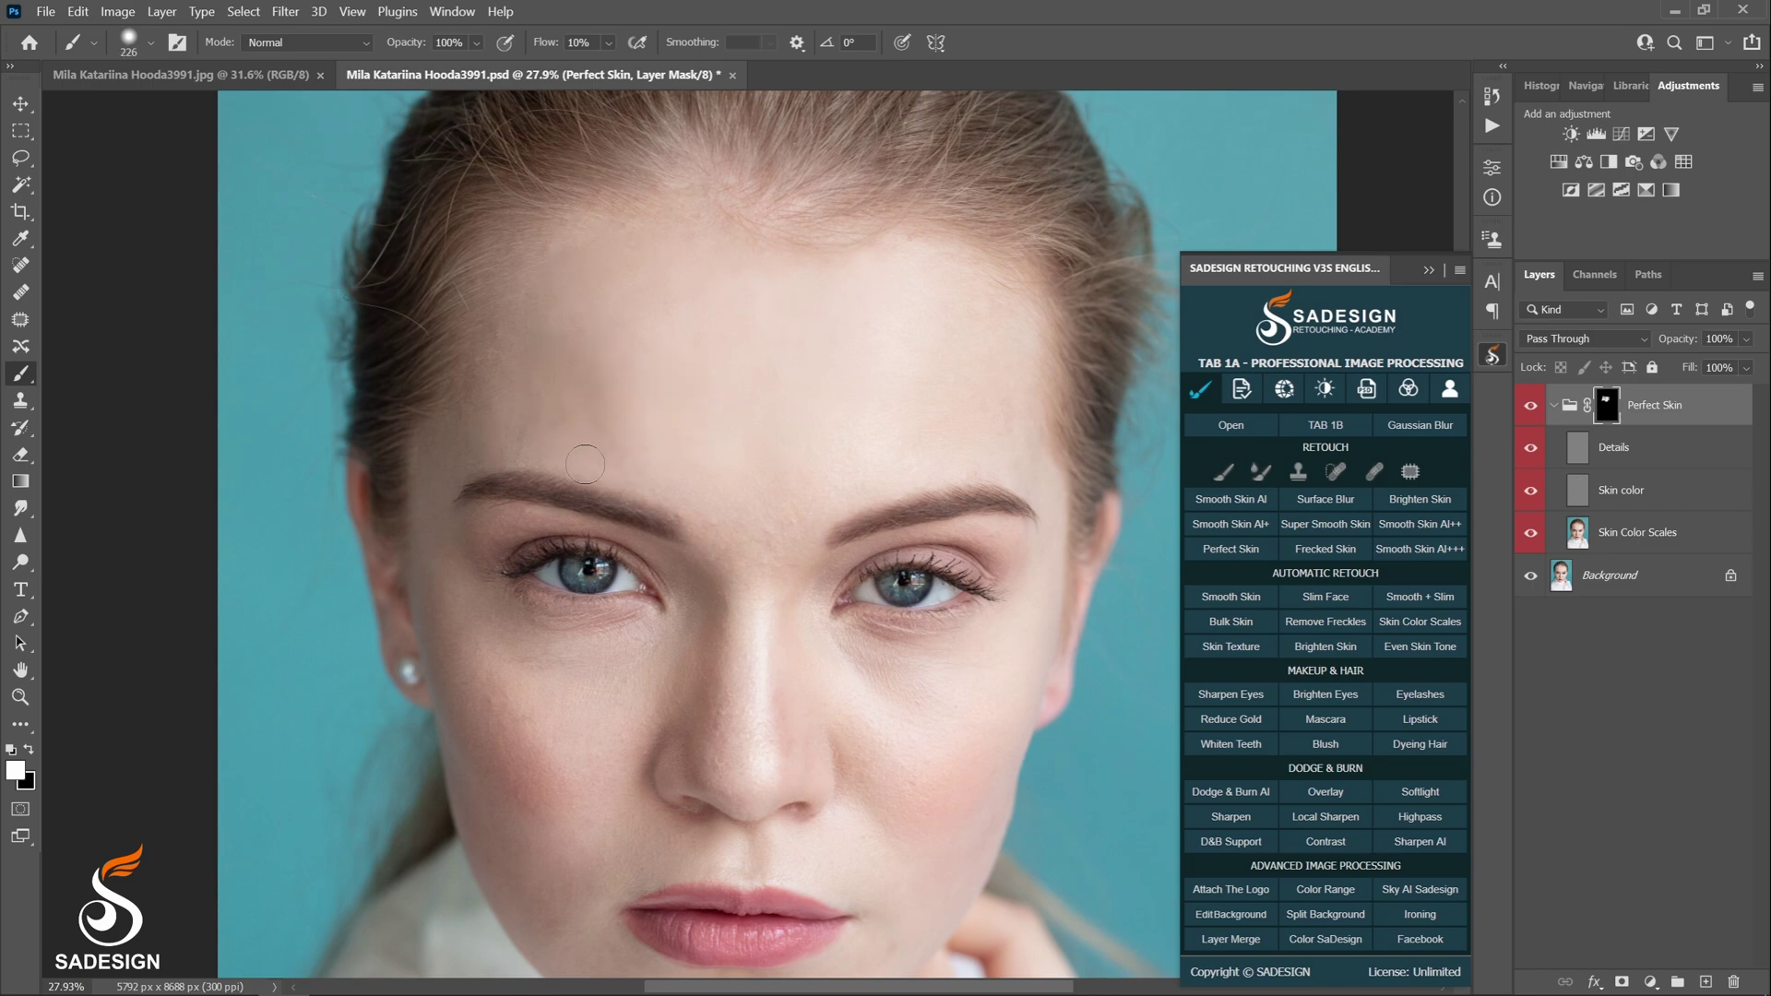
mouse_move(707, 524)
mouse_down()
mouse_move(804, 531)
mouse_move(686, 388)
mouse_move(1037, 460)
mouse_up()
drag(837, 466, 708, 328)
mouse_move(615, 494)
mouse_down()
mouse_move(641, 625)
mouse_move(627, 563)
mouse_up()
Paint the mask over both cheeks and under the right eye, touching up with black and white.
drag(601, 513, 749, 493)
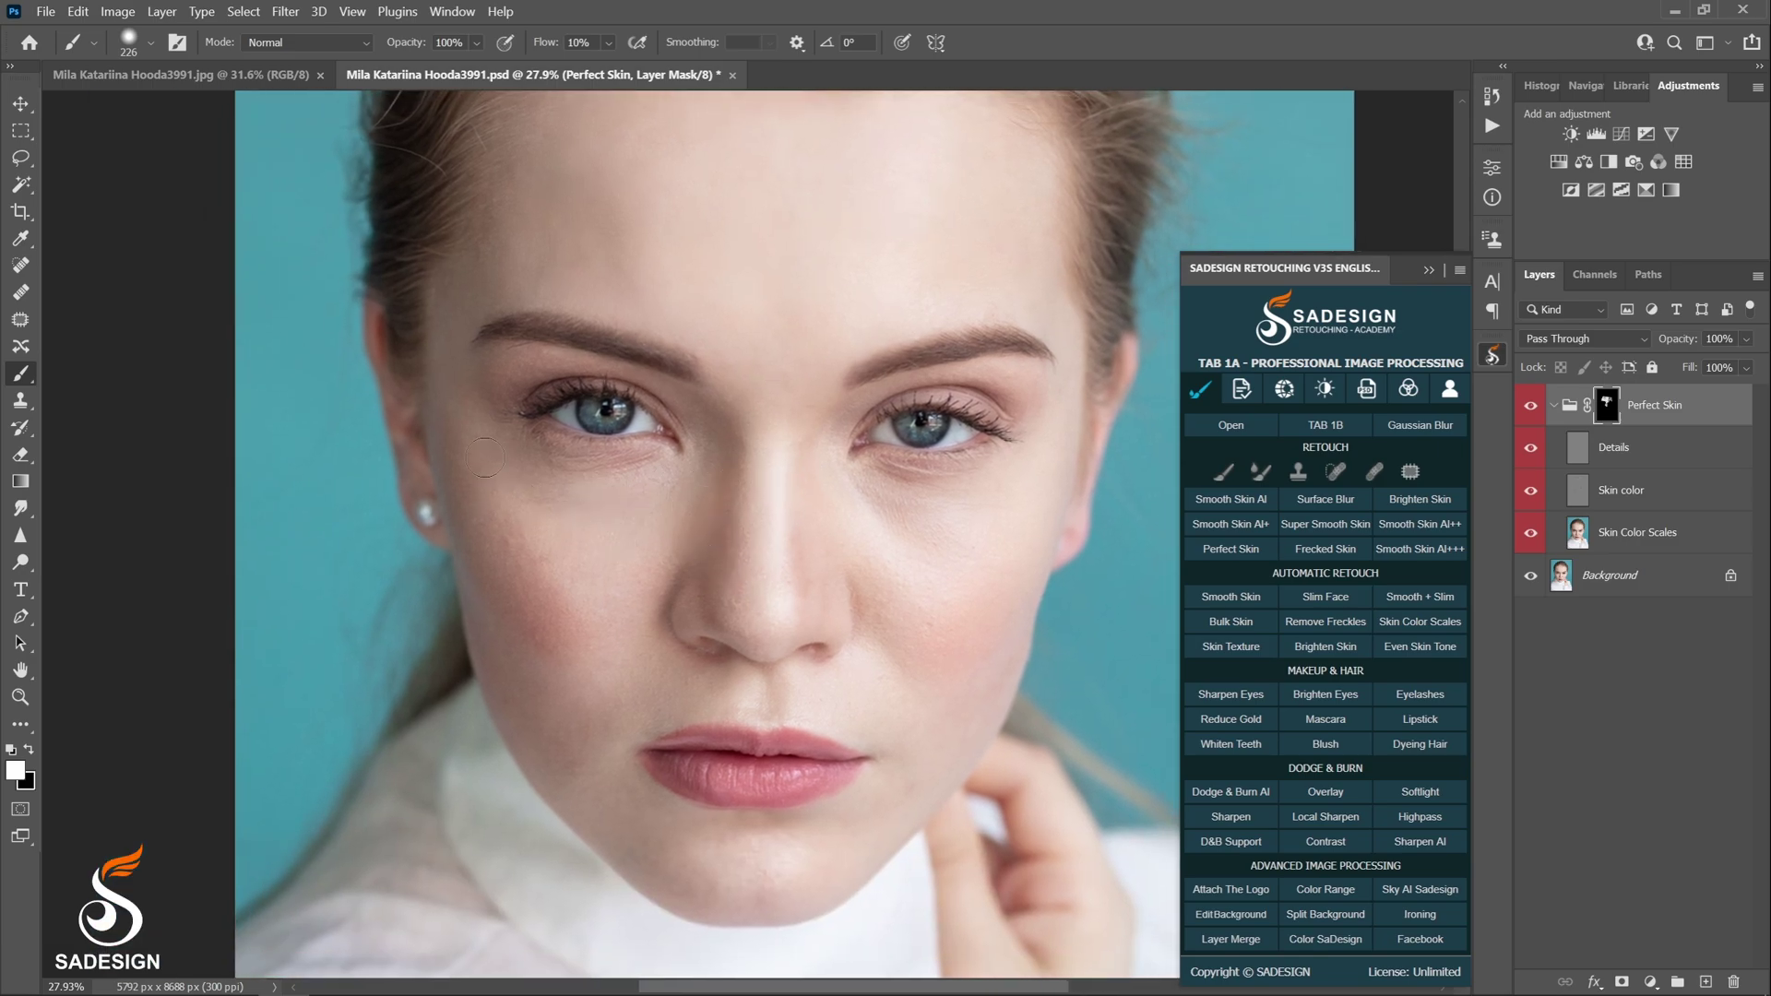
mouse_move(534, 596)
mouse_down()
mouse_move(578, 600)
mouse_move(565, 564)
mouse_up()
mouse_move(1003, 487)
mouse_down()
mouse_move(907, 610)
mouse_move(1034, 574)
mouse_move(981, 690)
mouse_move(899, 741)
mouse_up()
mouse_move(797, 618)
mouse_down()
mouse_move(741, 743)
mouse_move(672, 664)
mouse_up()
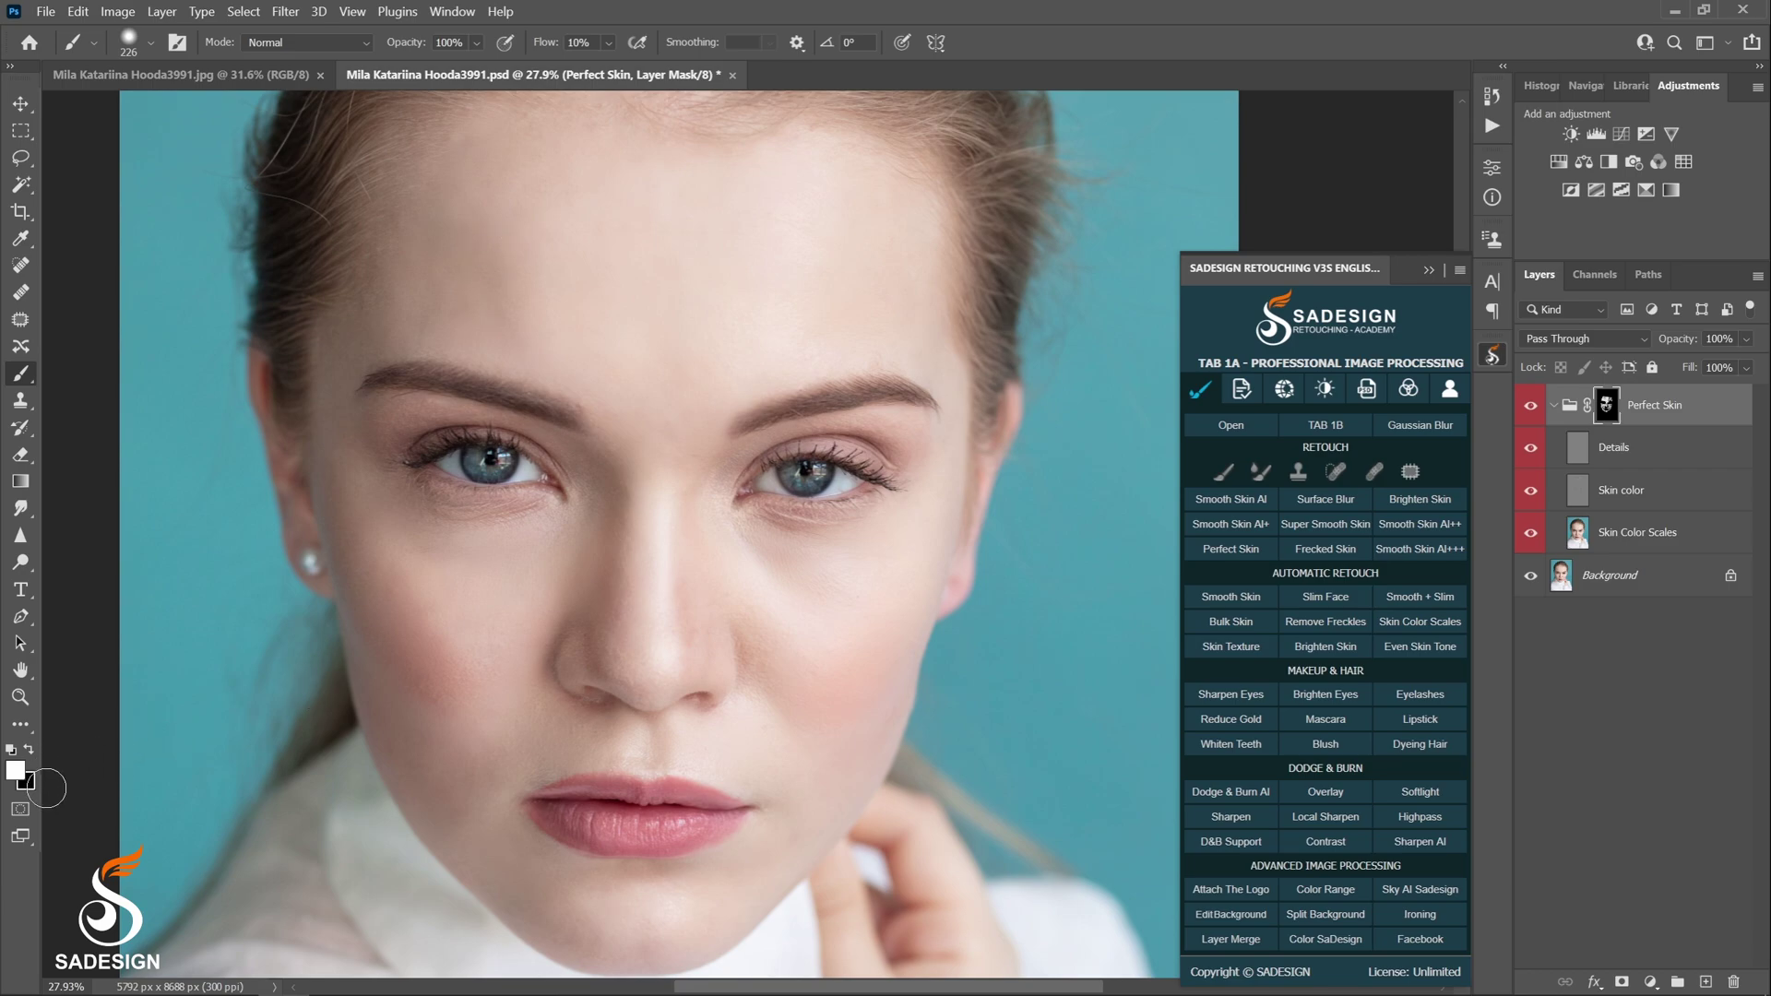
key(x)
drag(477, 194, 499, 196)
key(x)
drag(487, 163, 470, 165)
Toggle the Perfect Skin group twice to compare before and after, then zoom out on the photo.
key(z)
drag(742, 377, 657, 393)
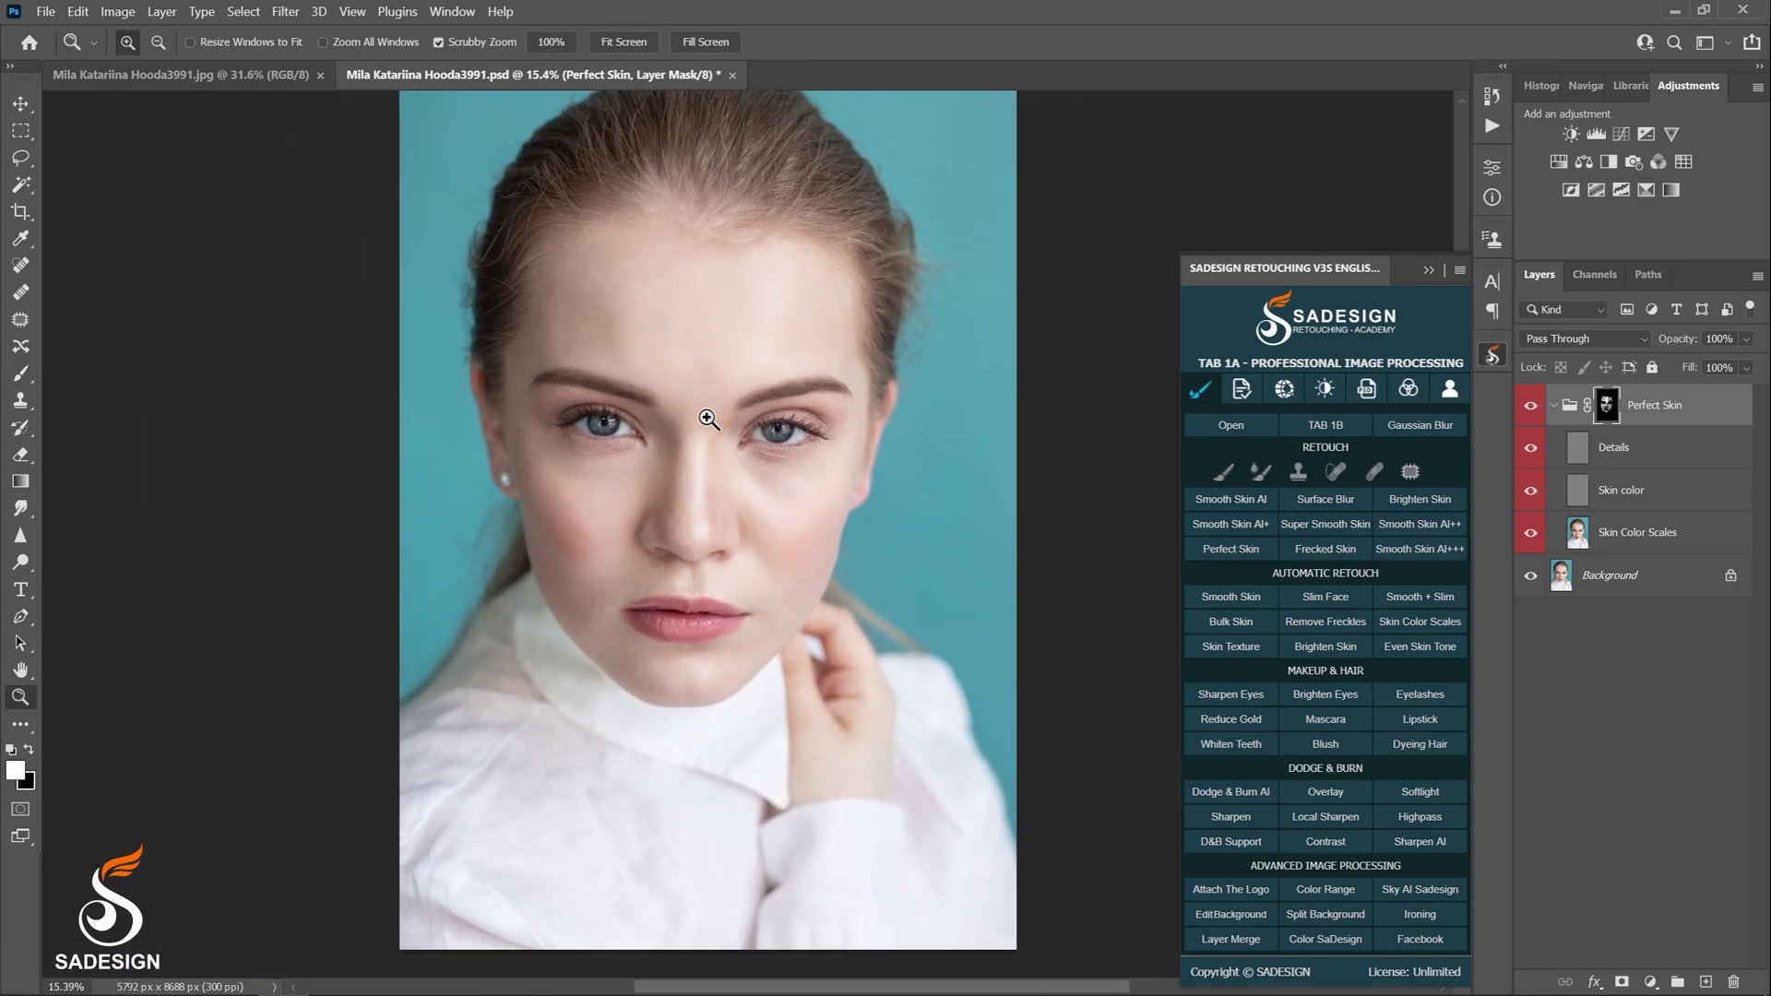
click(1531, 407)
click(1531, 408)
click(1531, 410)
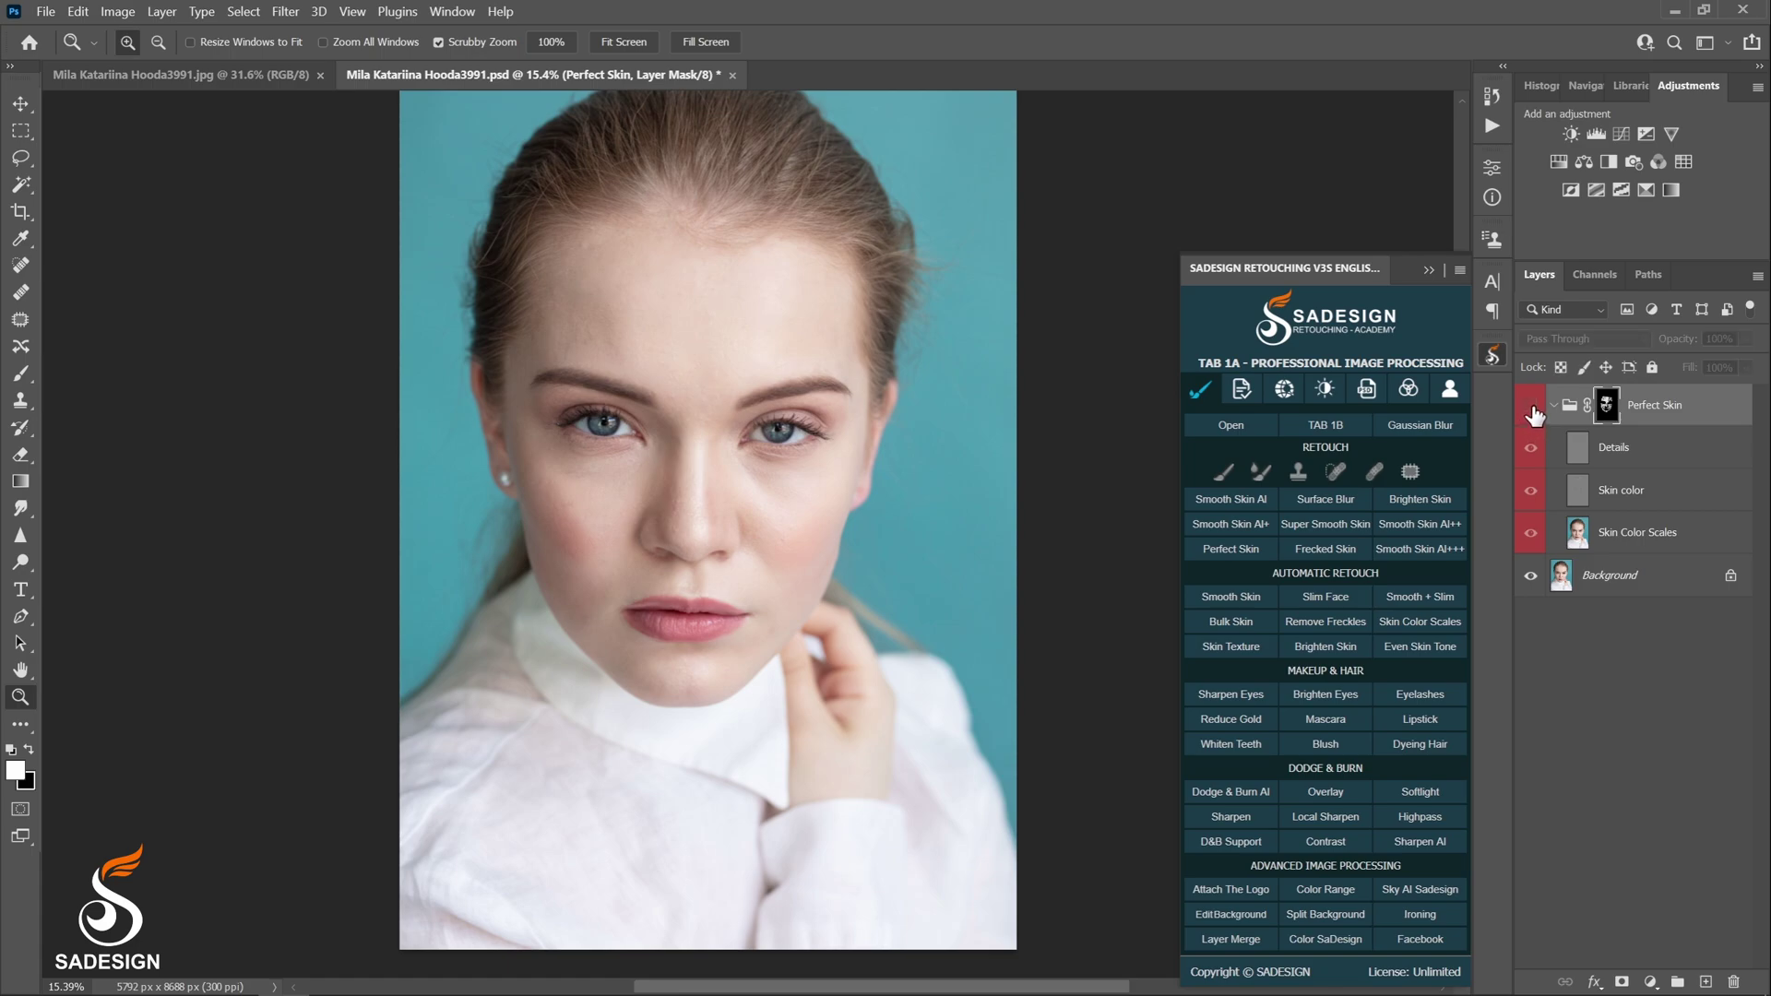
click(1532, 413)
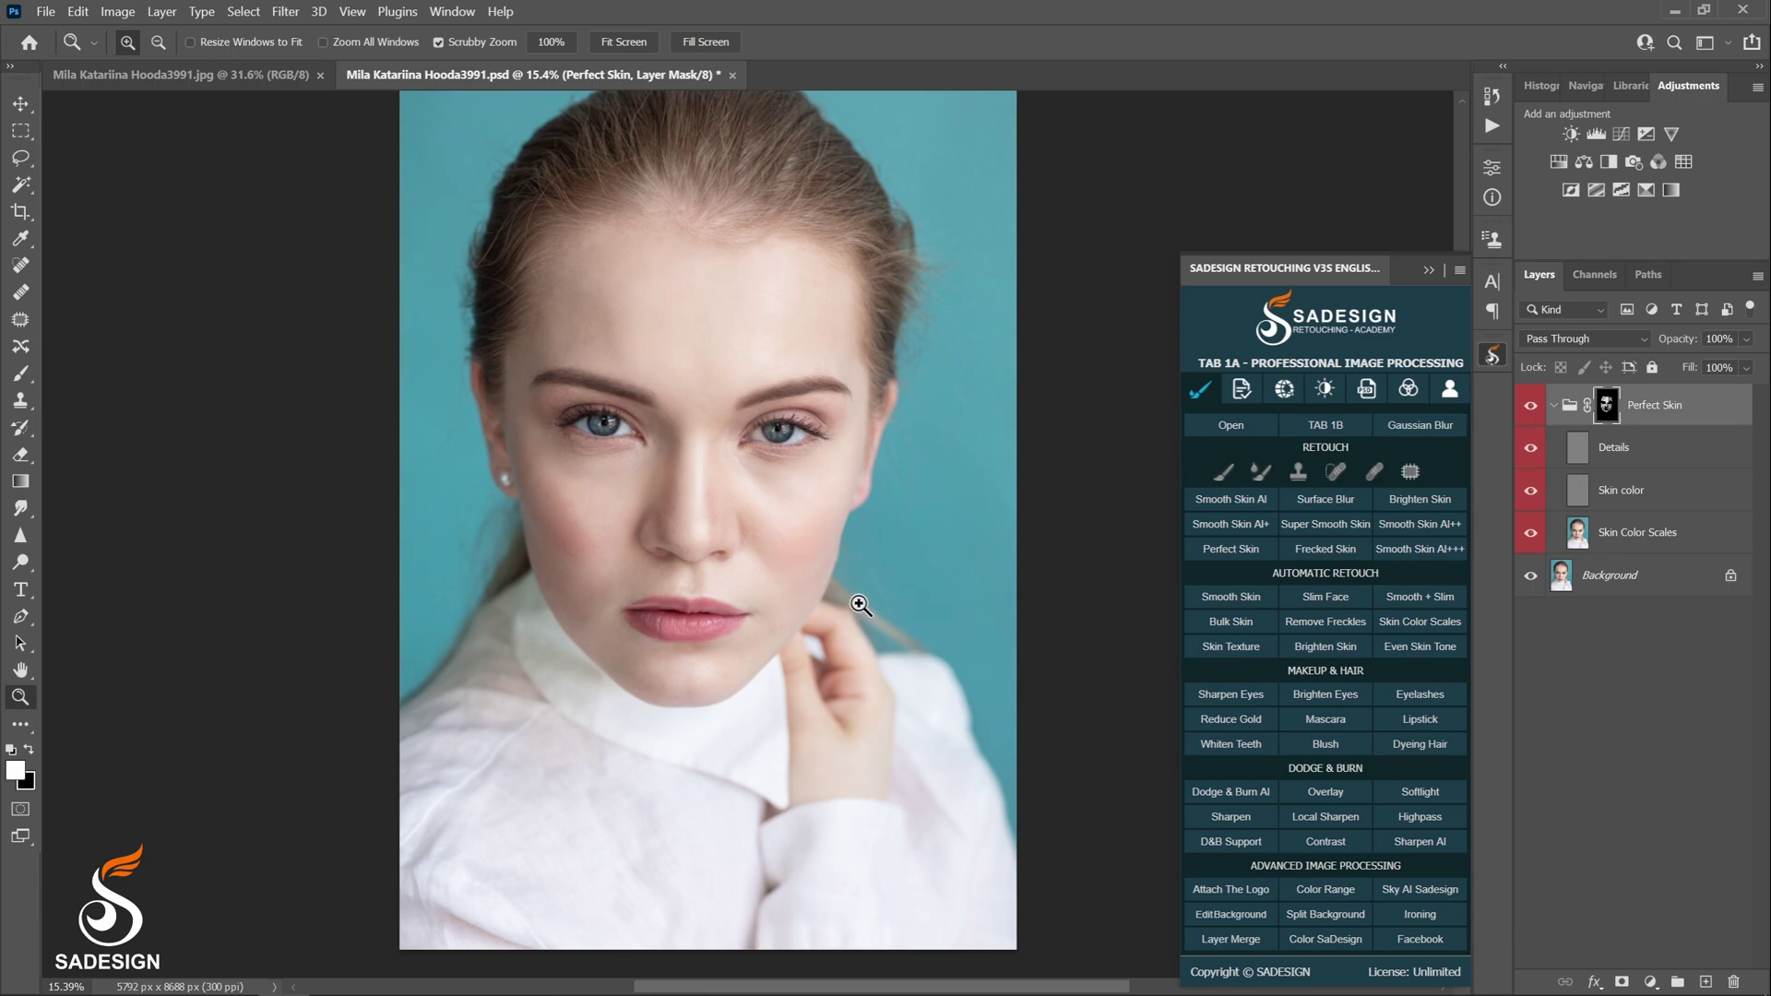
drag(856, 604, 829, 610)
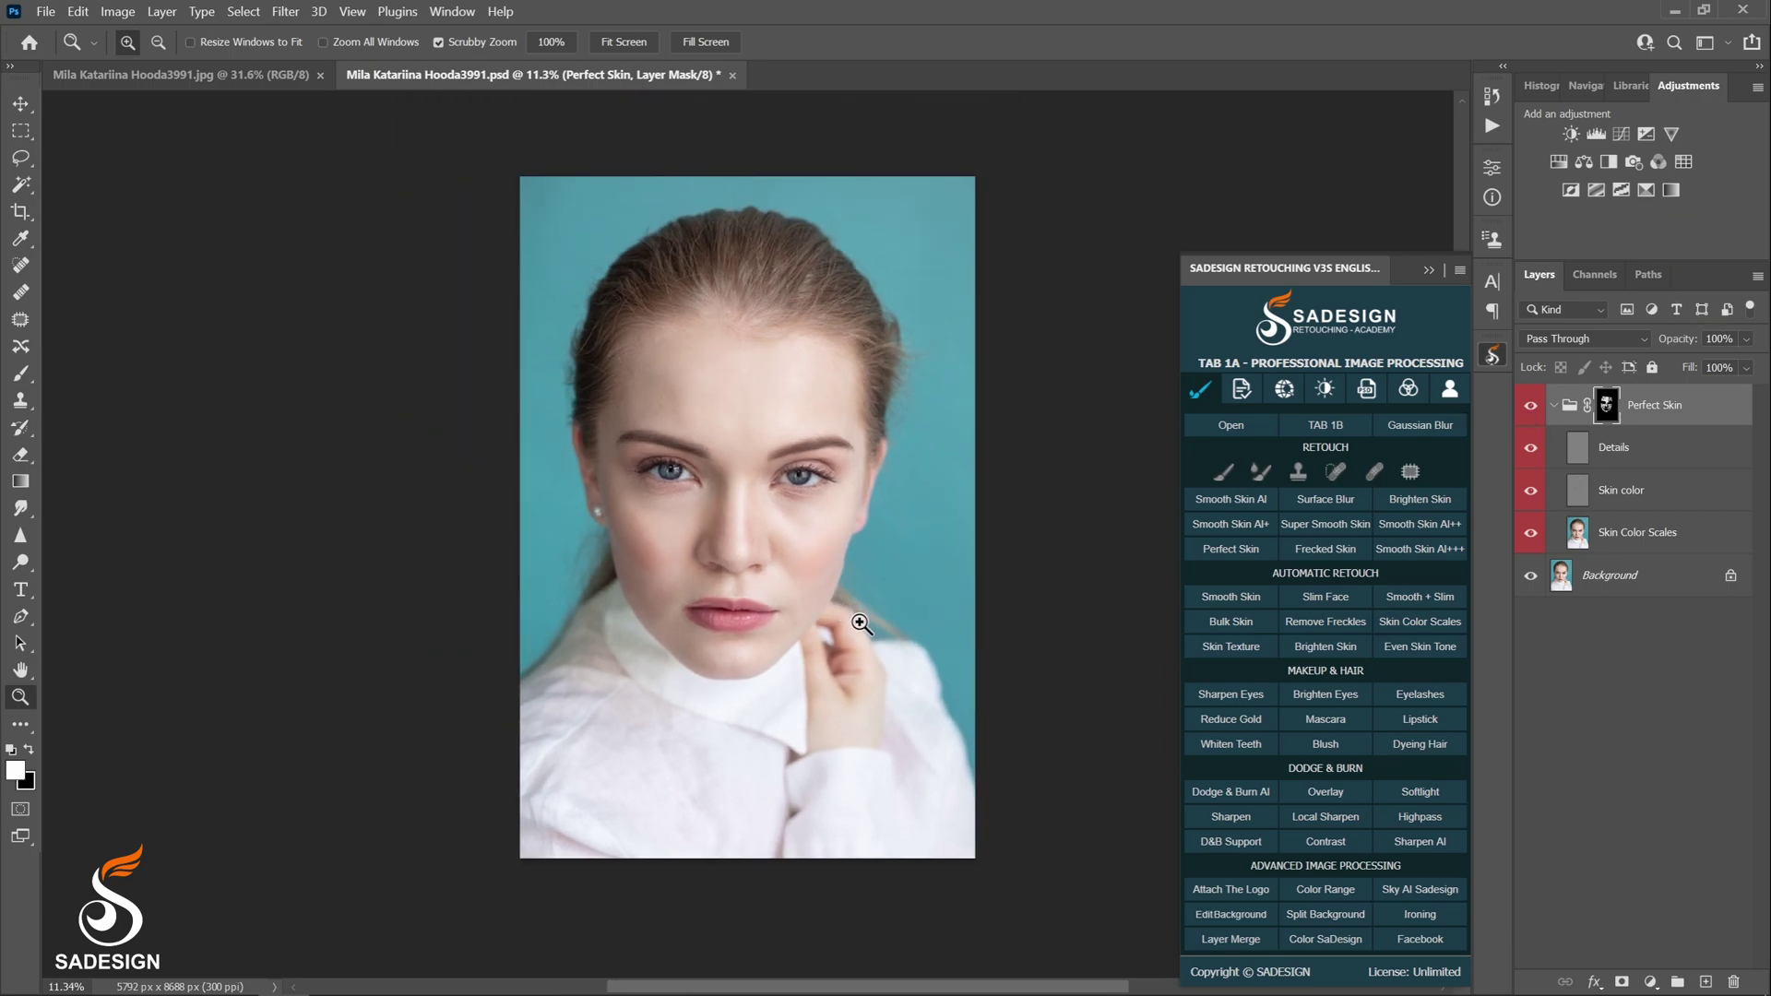
Collapse and delete the Perfect Skin group, then zoom in on the forehead.
click(1554, 405)
drag(1575, 420, 1734, 981)
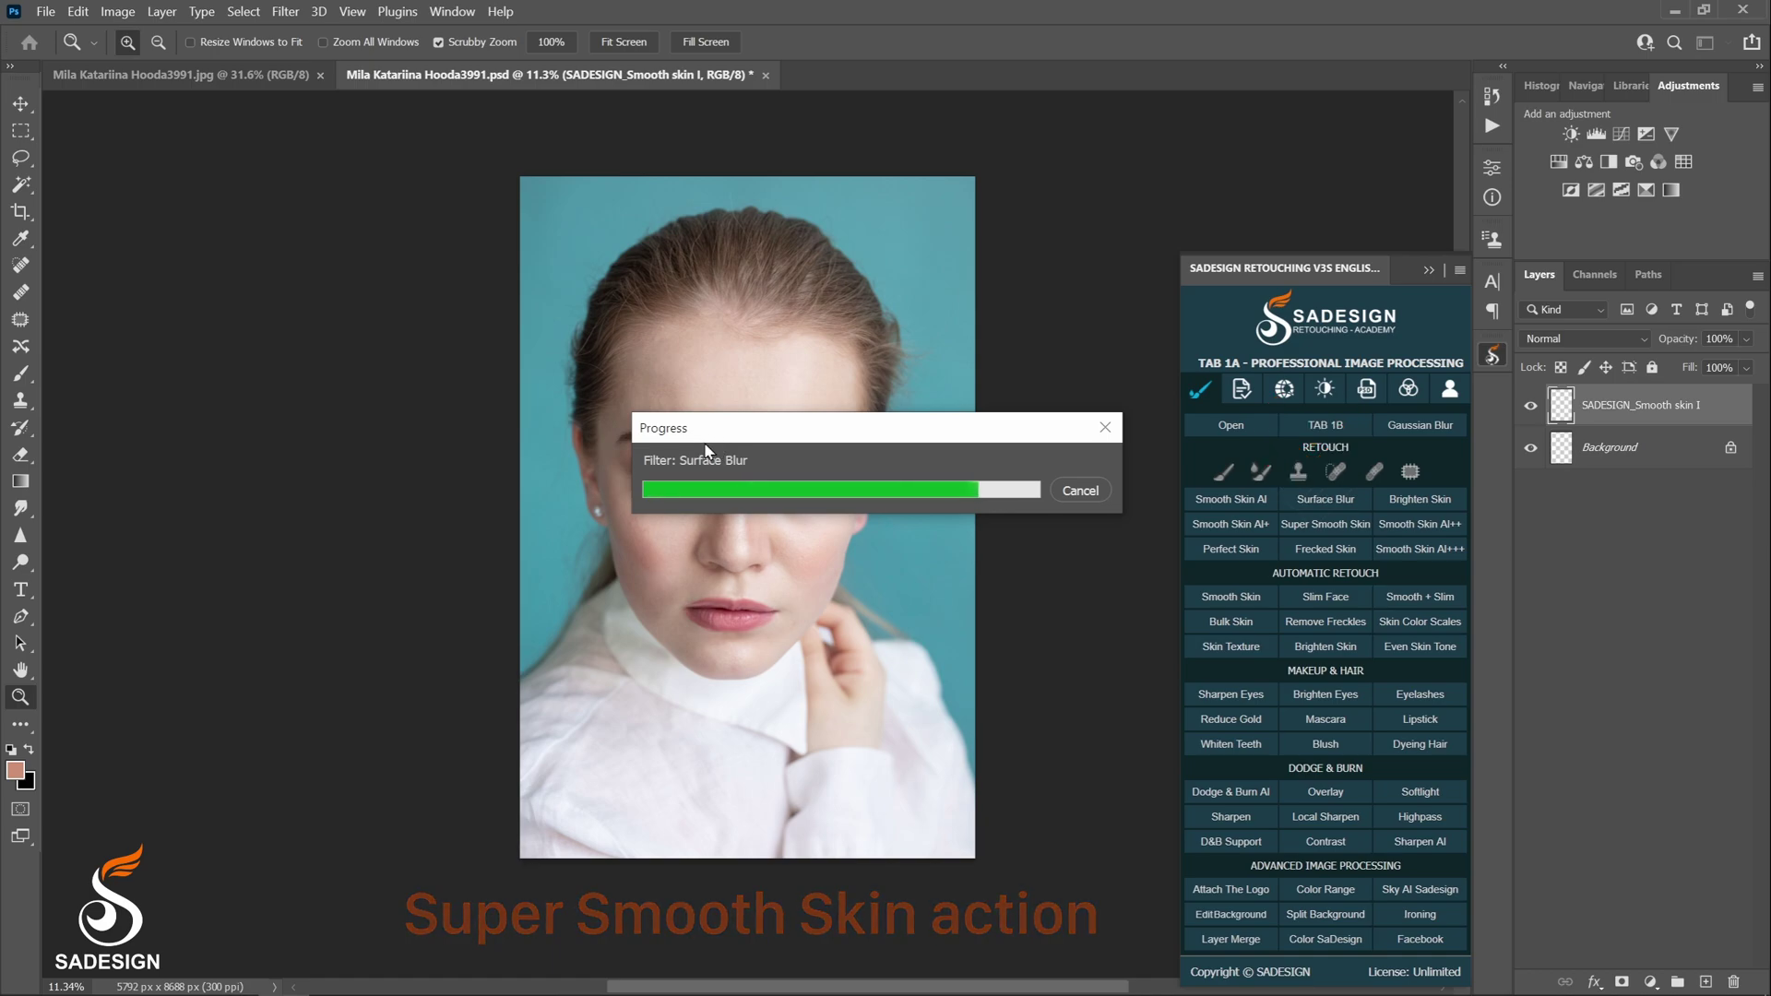
drag(732, 407, 876, 411)
Brush the Super smooth skin mask over forehead, nose, both cheeks, beside the mouth and chin.
key(b)
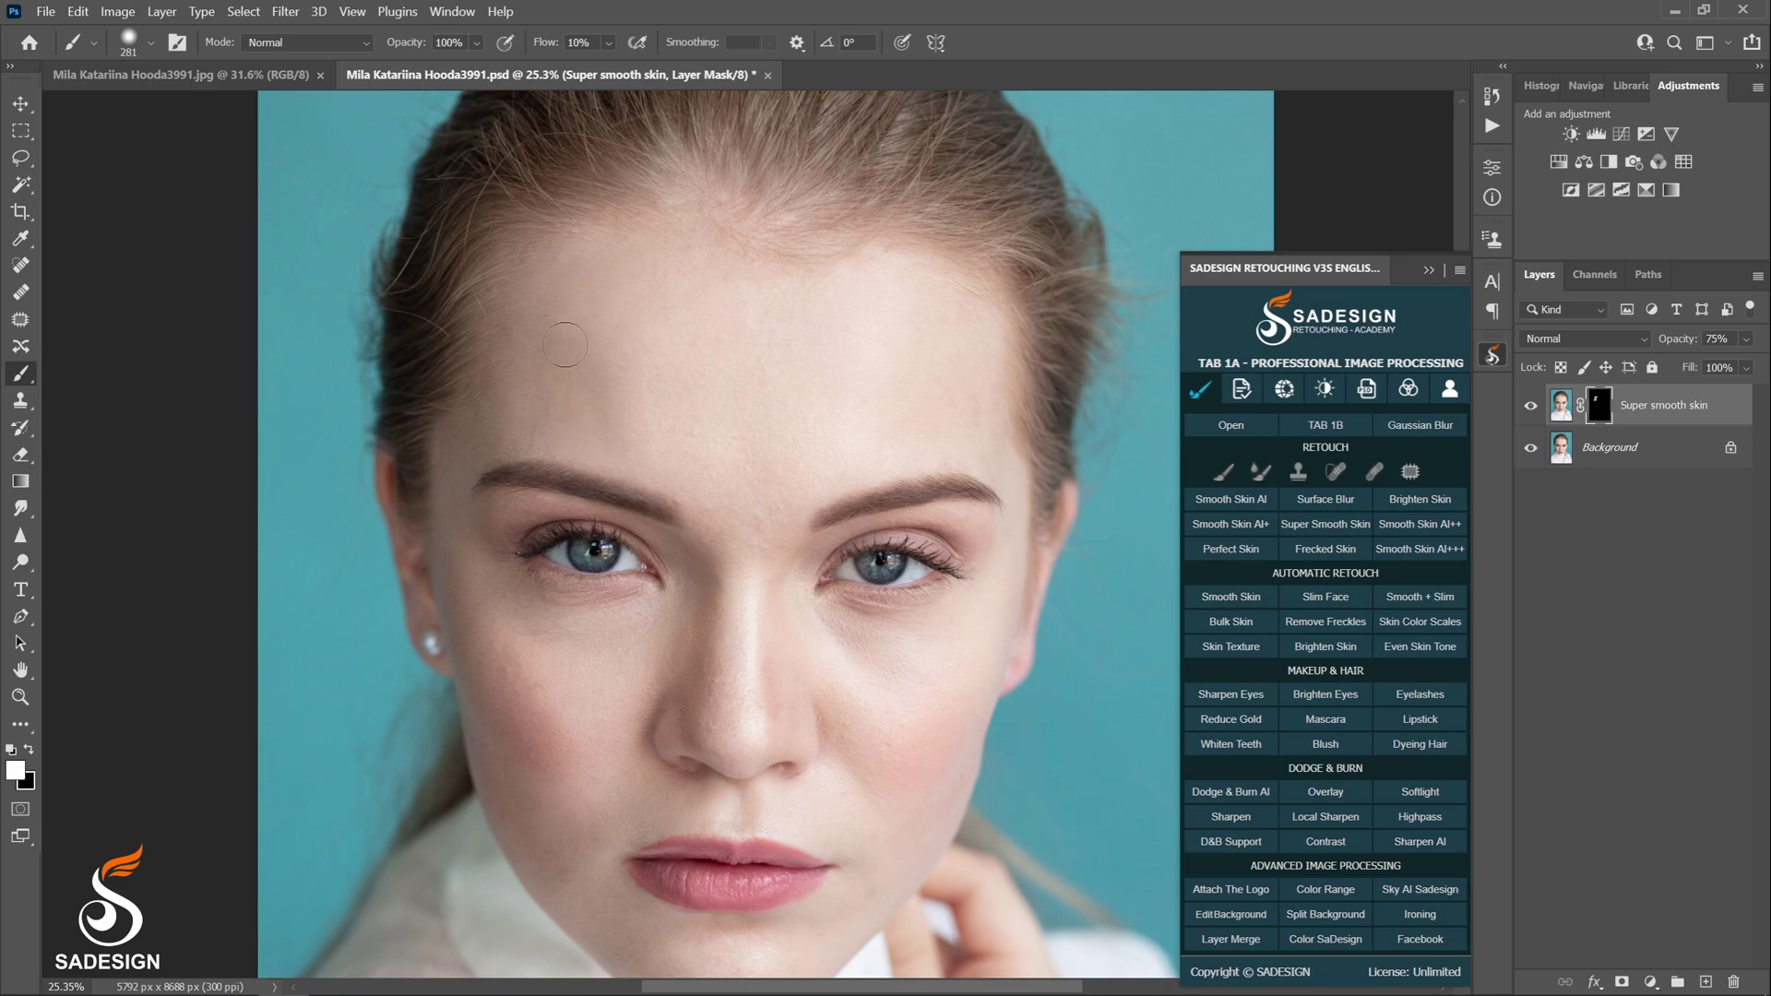
mouse_move(655, 419)
mouse_down()
mouse_move(670, 358)
mouse_move(723, 330)
mouse_move(749, 408)
mouse_move(776, 347)
mouse_move(743, 422)
mouse_move(690, 439)
mouse_move(726, 533)
mouse_move(724, 460)
mouse_move(807, 443)
mouse_move(751, 432)
mouse_move(935, 351)
mouse_move(995, 360)
mouse_move(976, 417)
mouse_move(889, 424)
mouse_move(1003, 461)
mouse_up()
mouse_move(753, 496)
mouse_down()
mouse_move(748, 638)
mouse_move(814, 718)
mouse_move(862, 737)
mouse_move(827, 621)
mouse_move(951, 633)
mouse_move(878, 721)
mouse_move(913, 745)
mouse_move(937, 728)
mouse_up()
drag(888, 640, 868, 476)
mouse_move(819, 662)
mouse_down()
mouse_move(800, 663)
mouse_move(864, 737)
mouse_move(820, 742)
mouse_move(764, 798)
mouse_move(710, 780)
mouse_up()
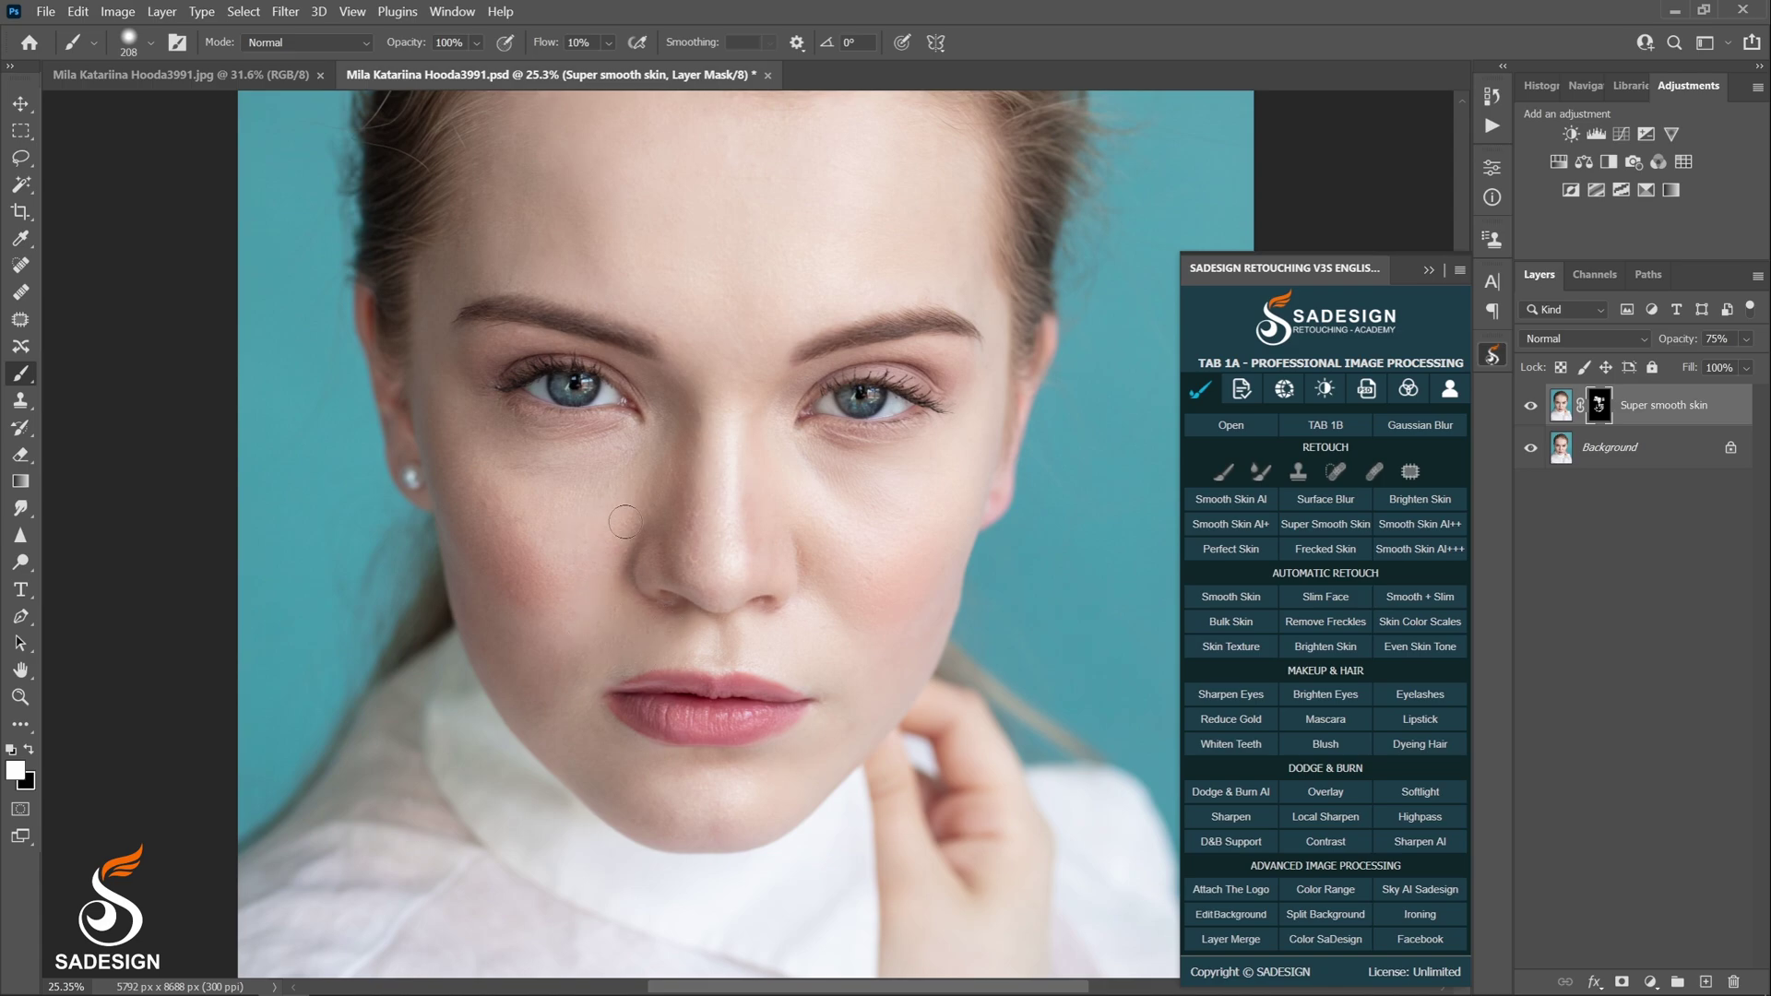
drag(521, 567, 432, 389)
mouse_move(524, 586)
mouse_down()
mouse_move(481, 554)
mouse_move(516, 611)
mouse_move(596, 612)
mouse_up()
drag(751, 437, 740, 573)
Toggle Super smooth skin twice to compare before and after, then zoom out and center the portrait.
key(z)
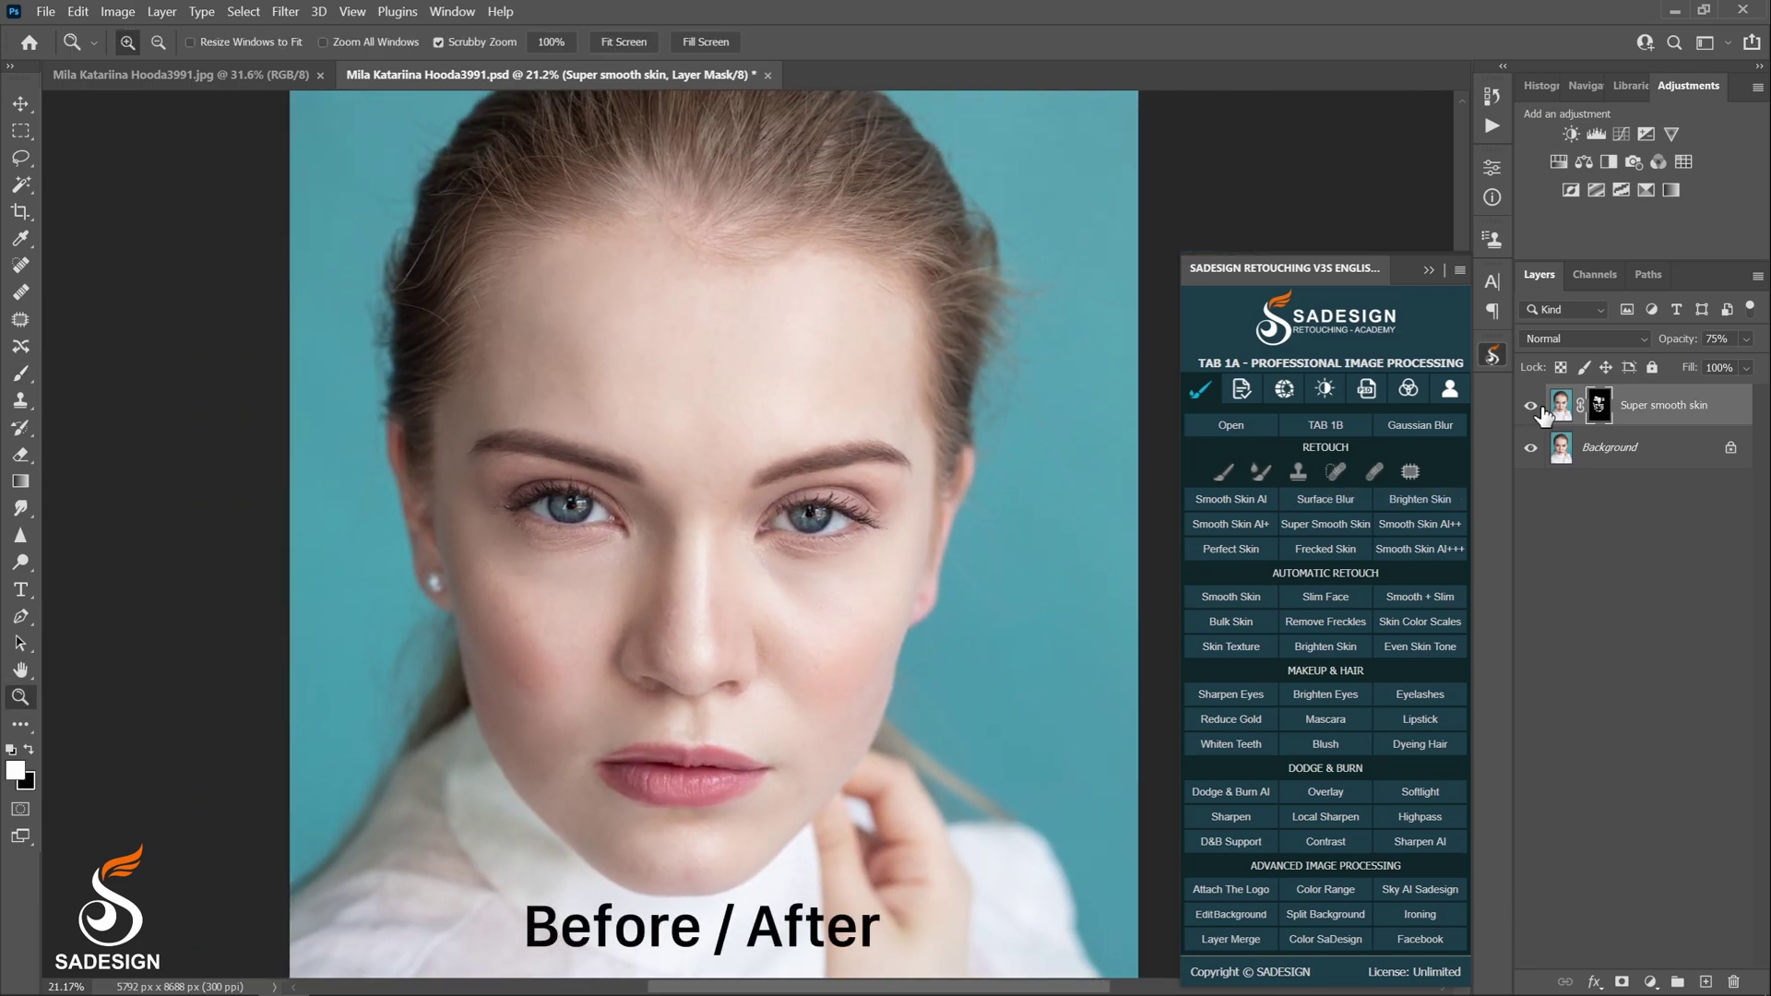
click(1531, 407)
click(1532, 408)
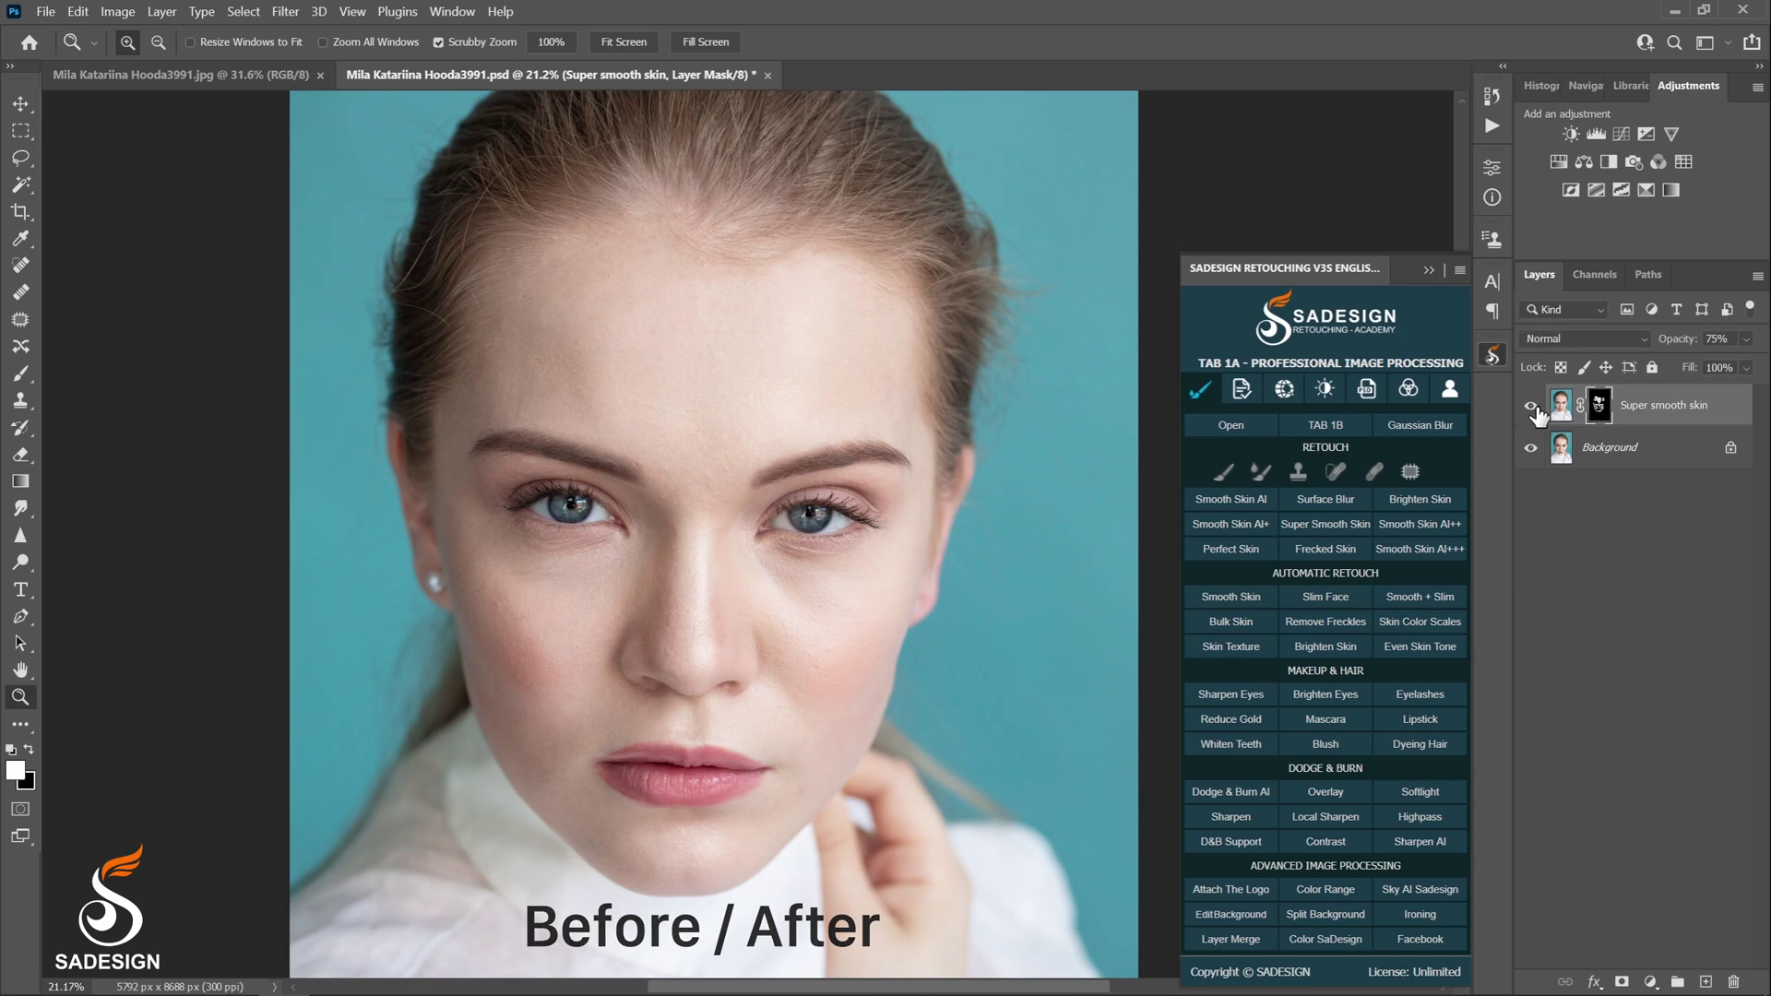
click(1531, 408)
click(1531, 408)
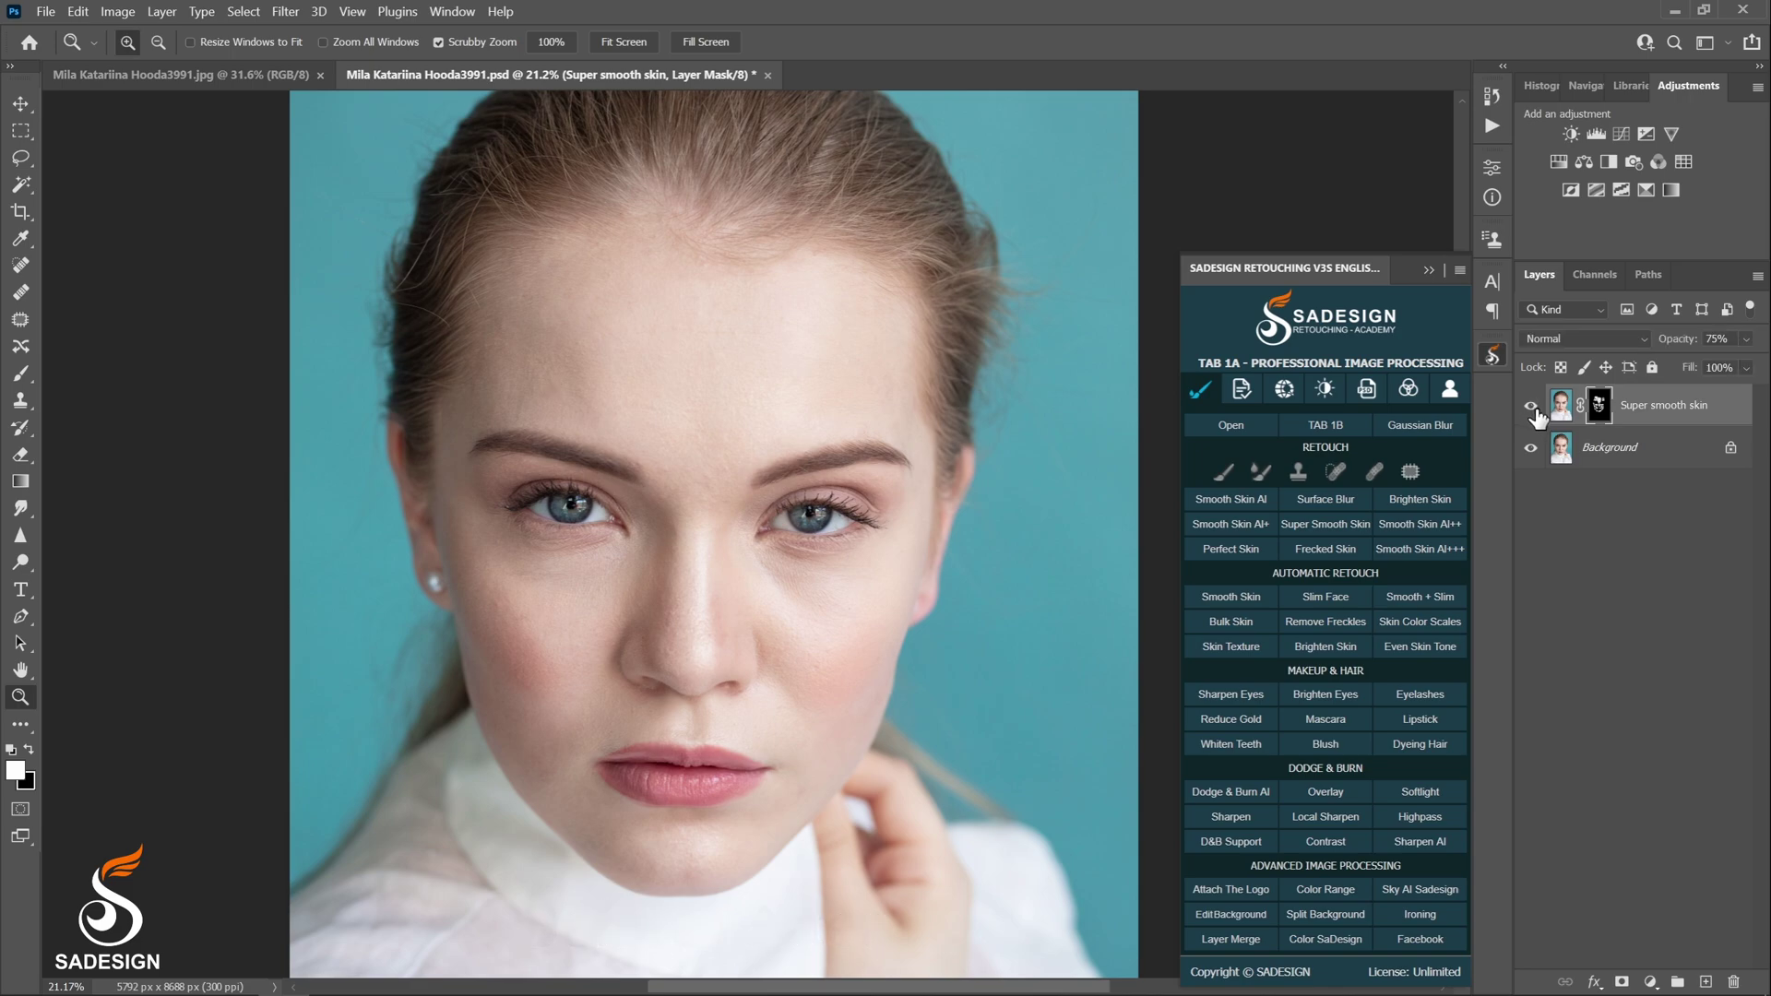
drag(886, 671, 847, 677)
drag(856, 683, 822, 633)
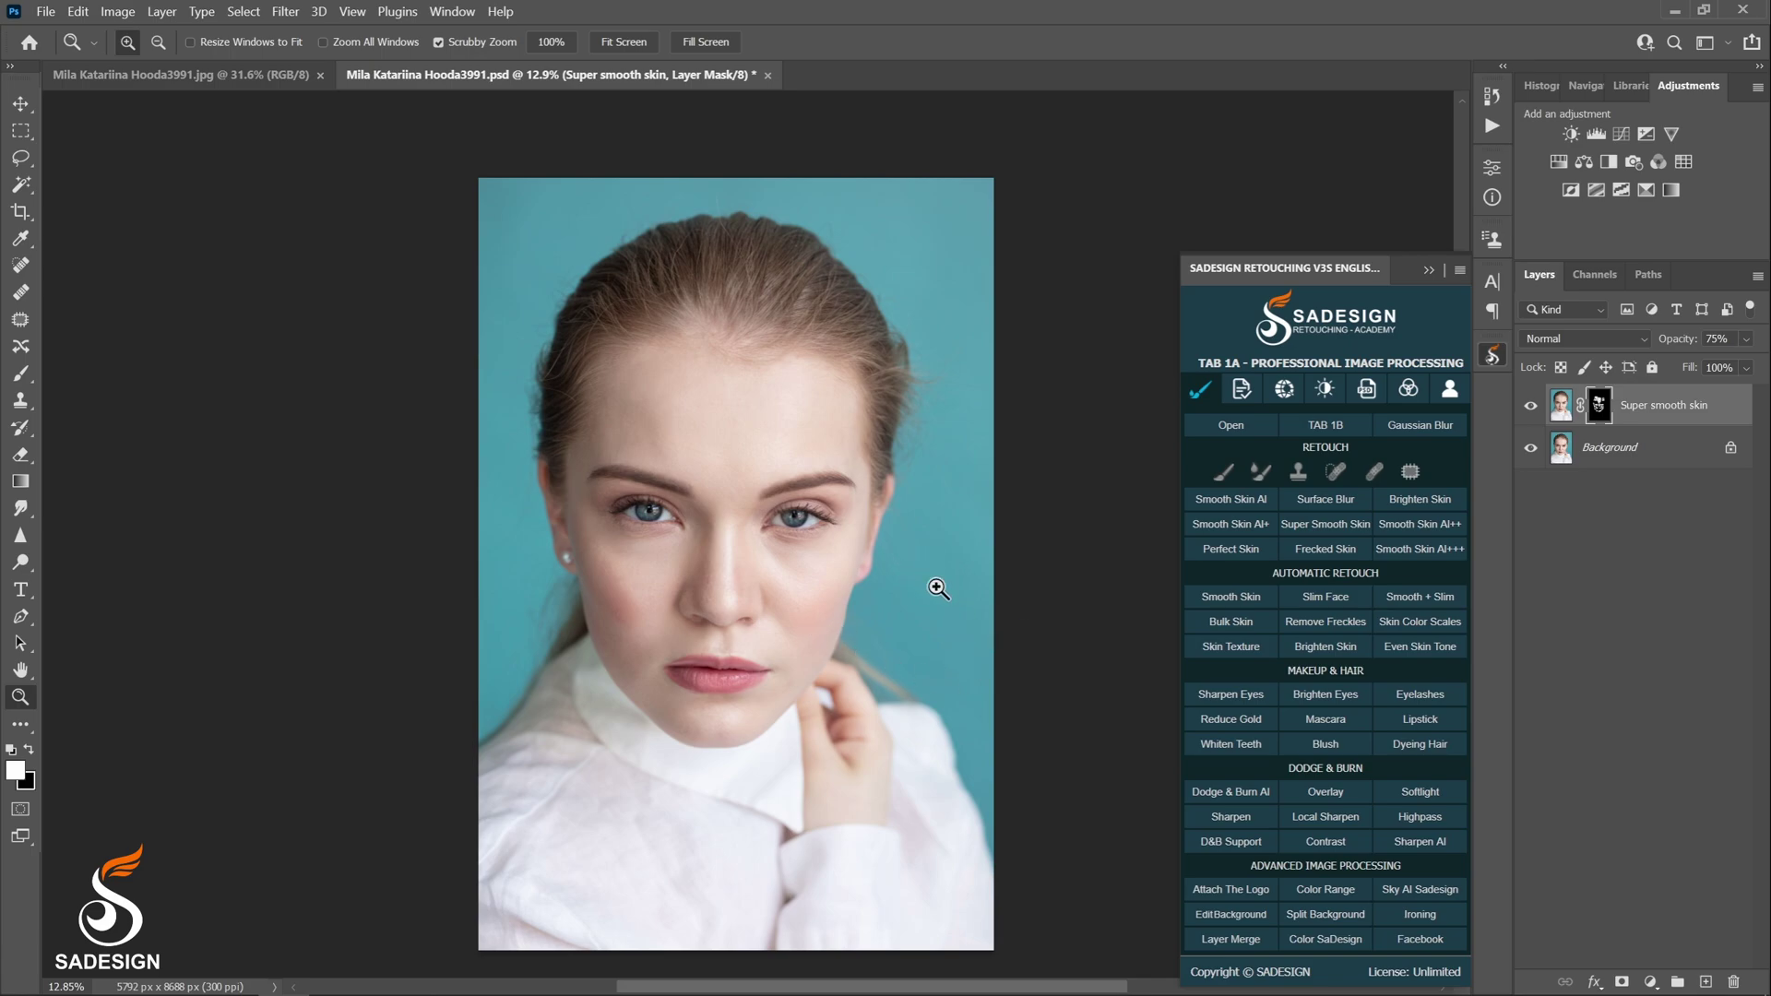